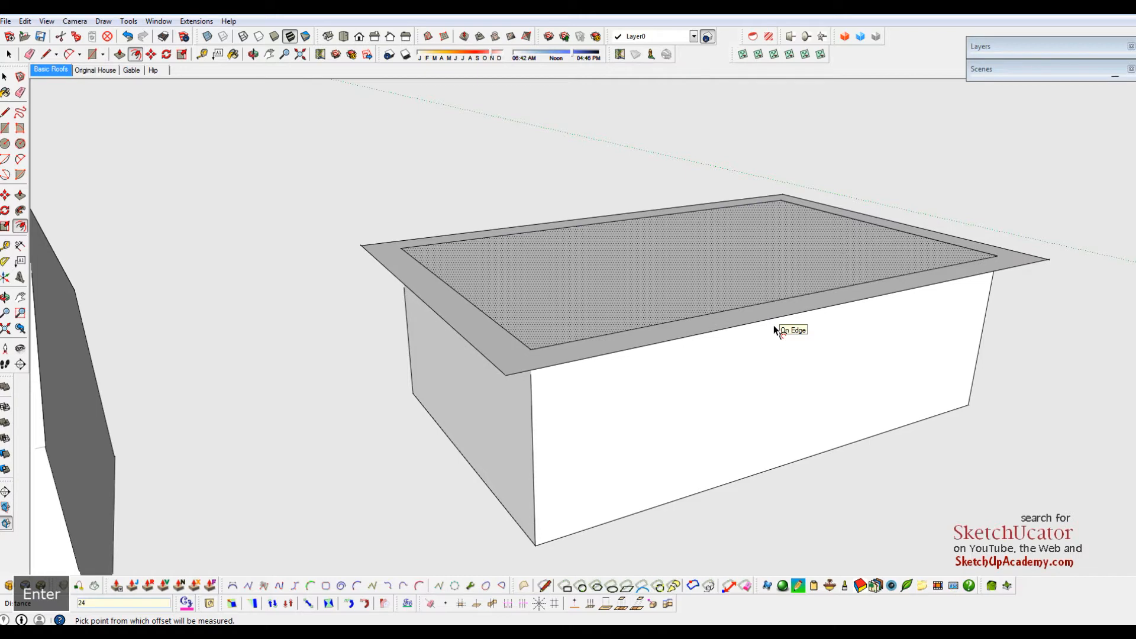
Step: Push/Pull the overhang border on top of the plain box up 8 inches and raise the inner face flush with it
left_click(640, 346)
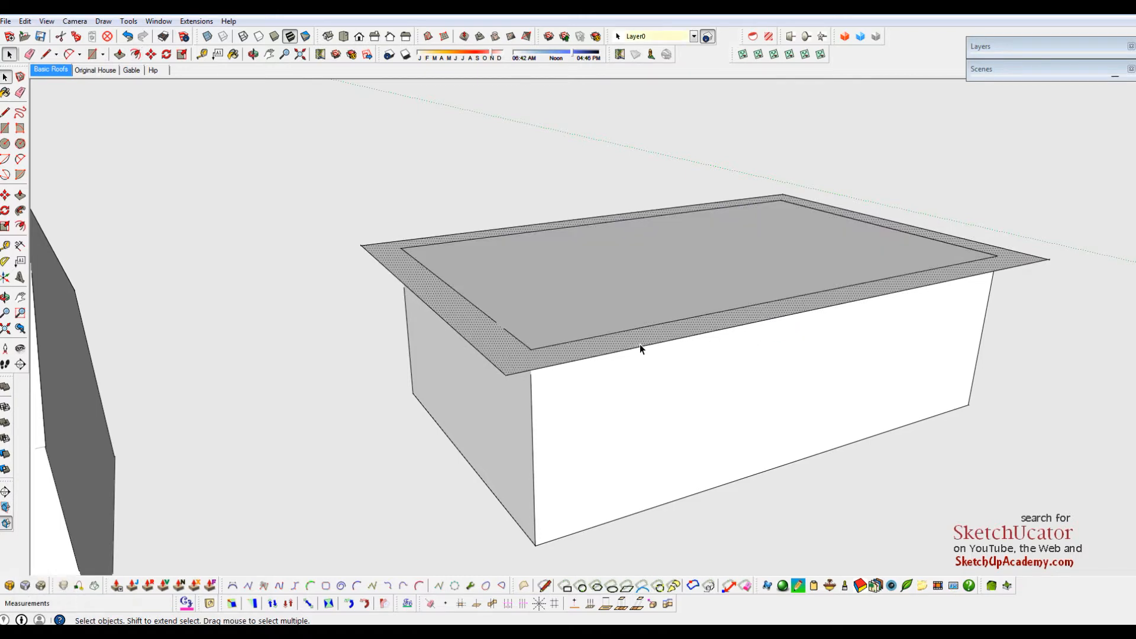
key("p")
left_click(640, 343)
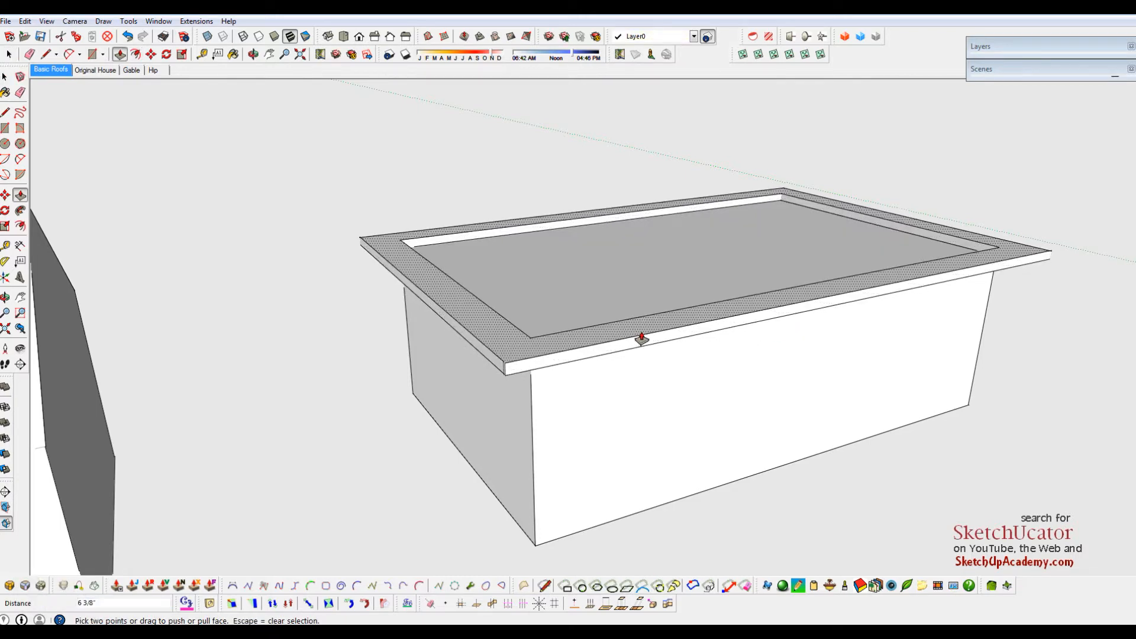
type("8")
key("Return")
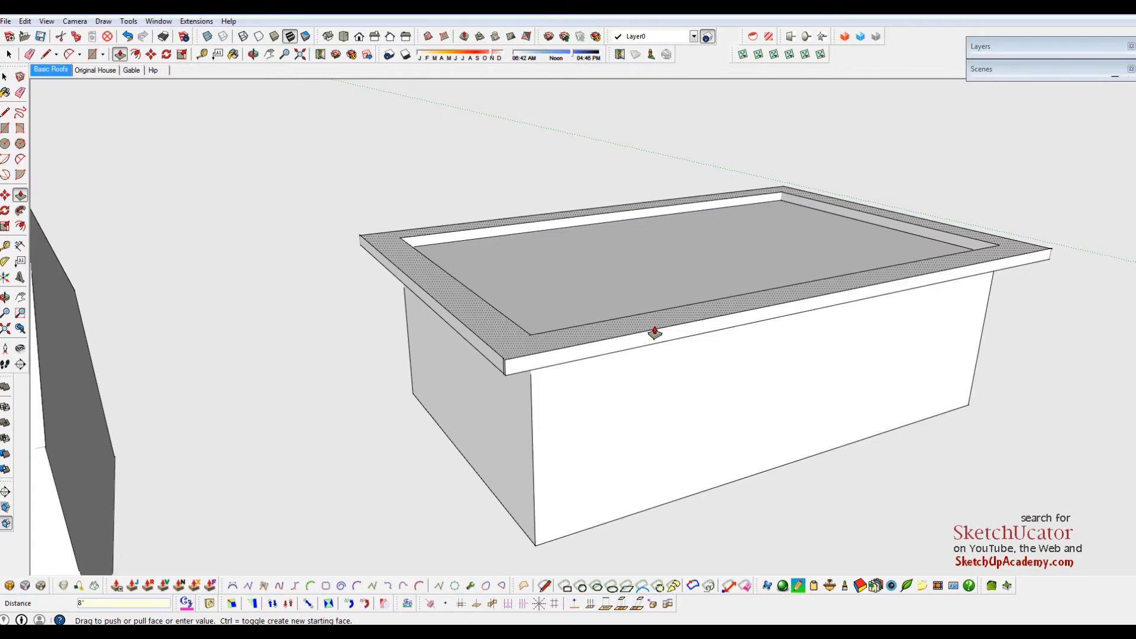
left_click(593, 296)
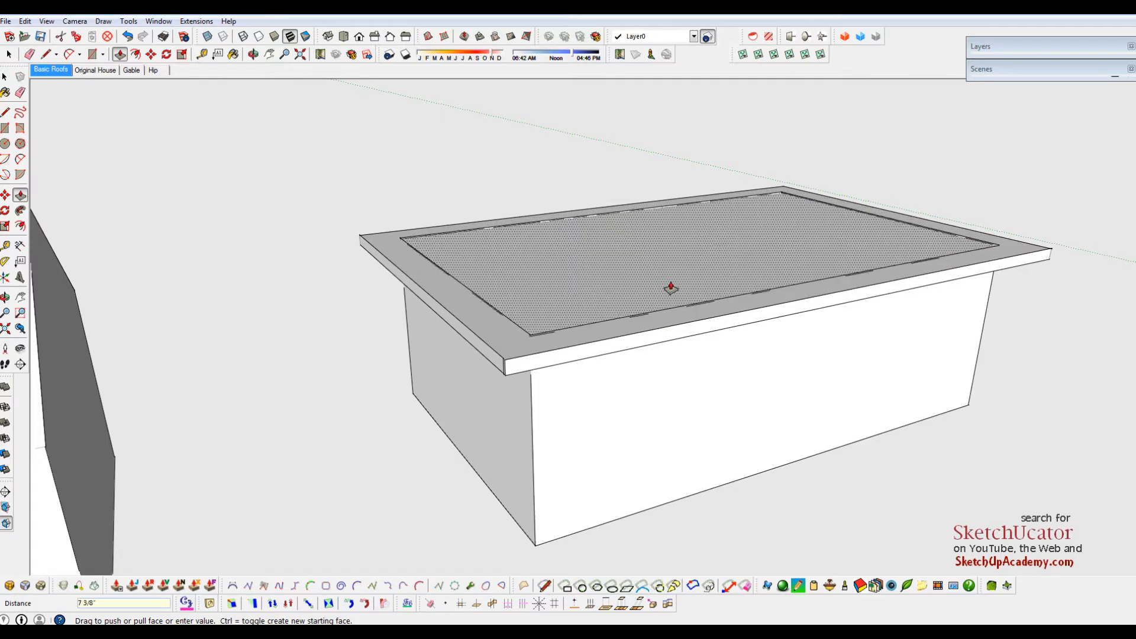
left_click(729, 308)
Step: Erase the inner rectangle's edges on the roof slab and the stray vertical line at its front corner
key("e")
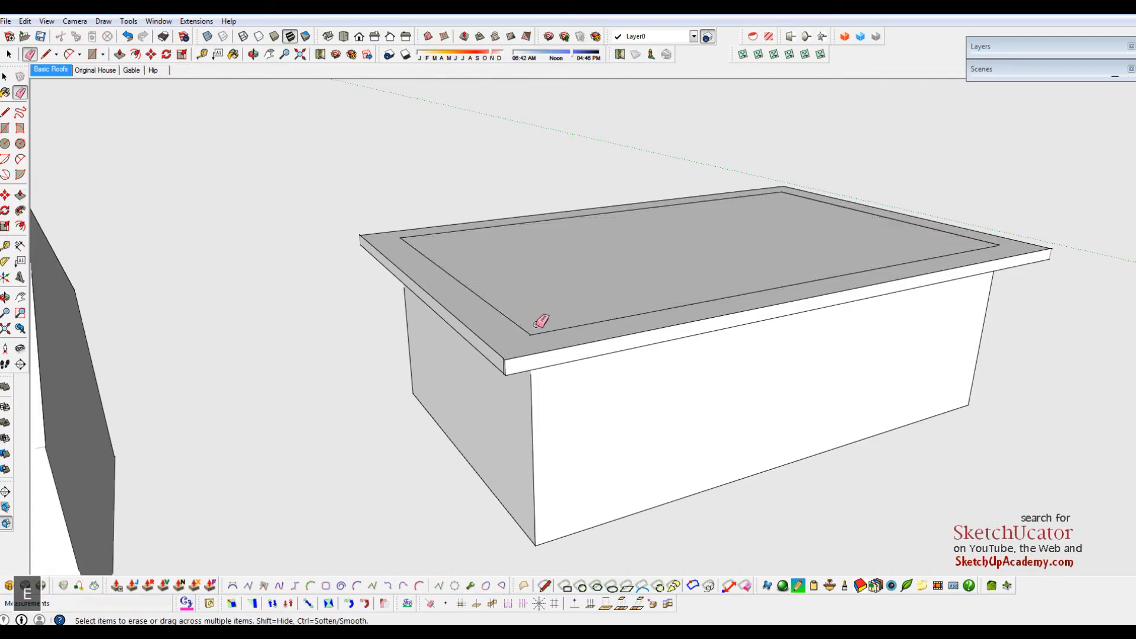
left_click_drag(538, 328, 532, 336)
mouse_move(462, 246)
left_mouse_down()
mouse_move(443, 231)
mouse_move(757, 220)
left_mouse_up()
left_click(929, 224)
scroll(512, 350, "up", 5)
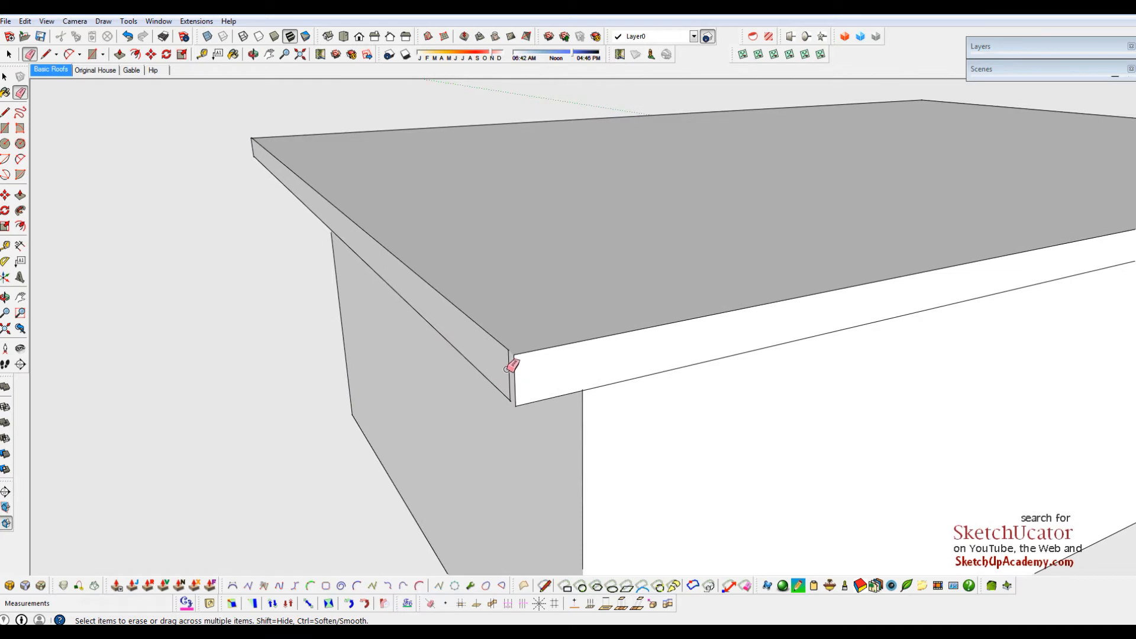
scroll(450, 396, "down", 6)
middle_click_drag(355, 373, 343, 346)
key("space")
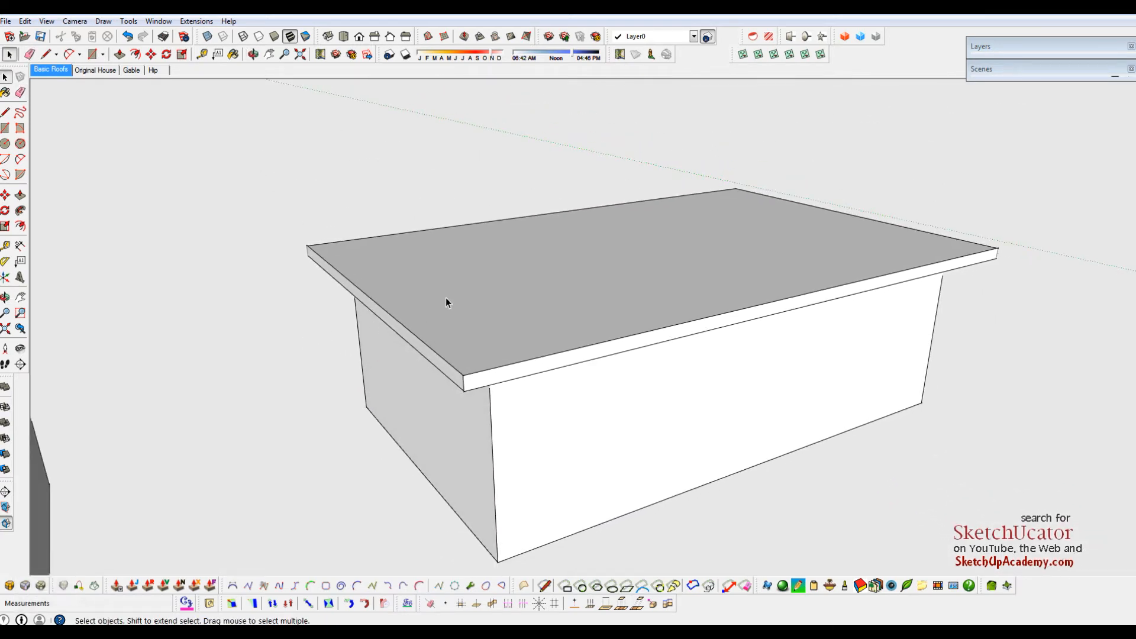
Step: Draw a lengthwise centre line across the roof slab between the midpoints of its two short edges
key("l")
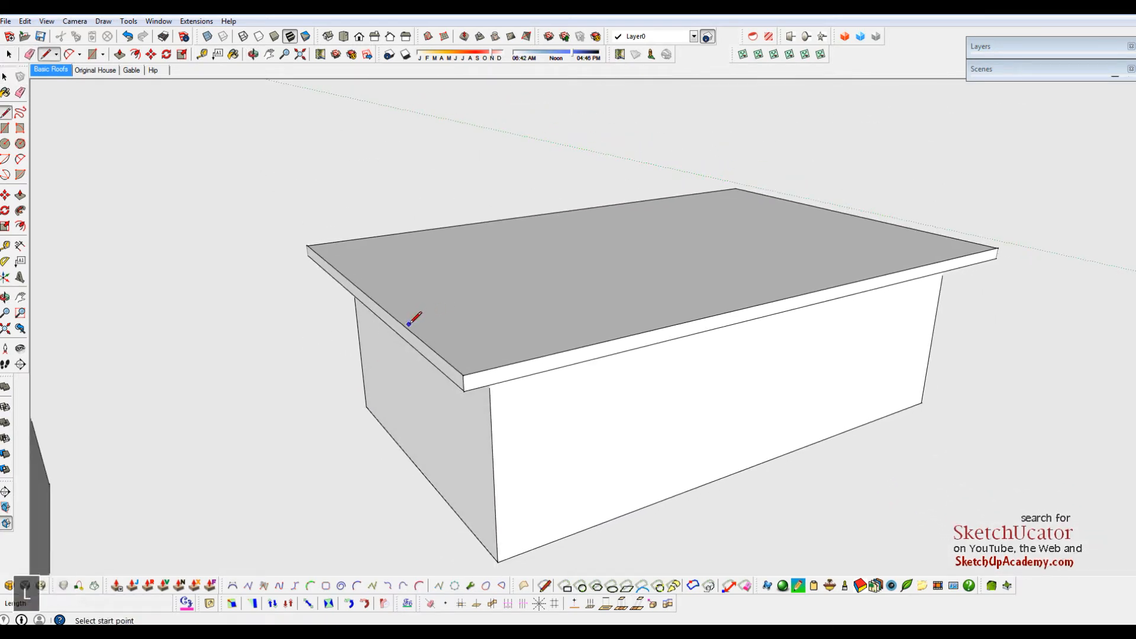
left_click(367, 294)
left_click(833, 211)
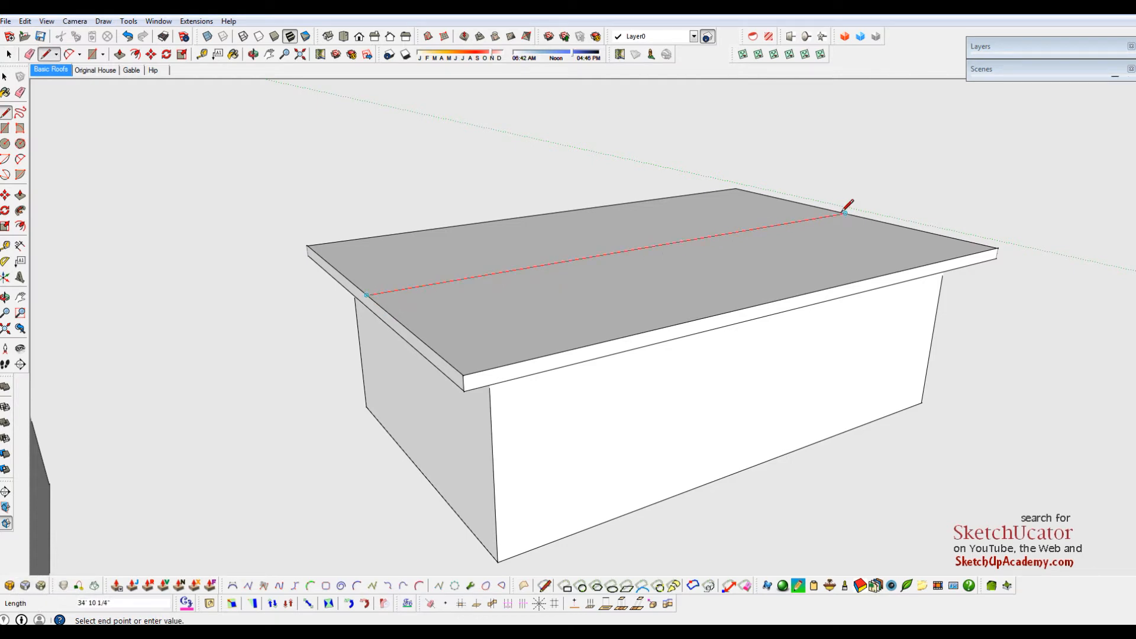
Step: Move the centre line straight up along the blue axis to form the ridge of a gable roof
key("space")
left_click(701, 240)
key("m")
left_click(701, 239)
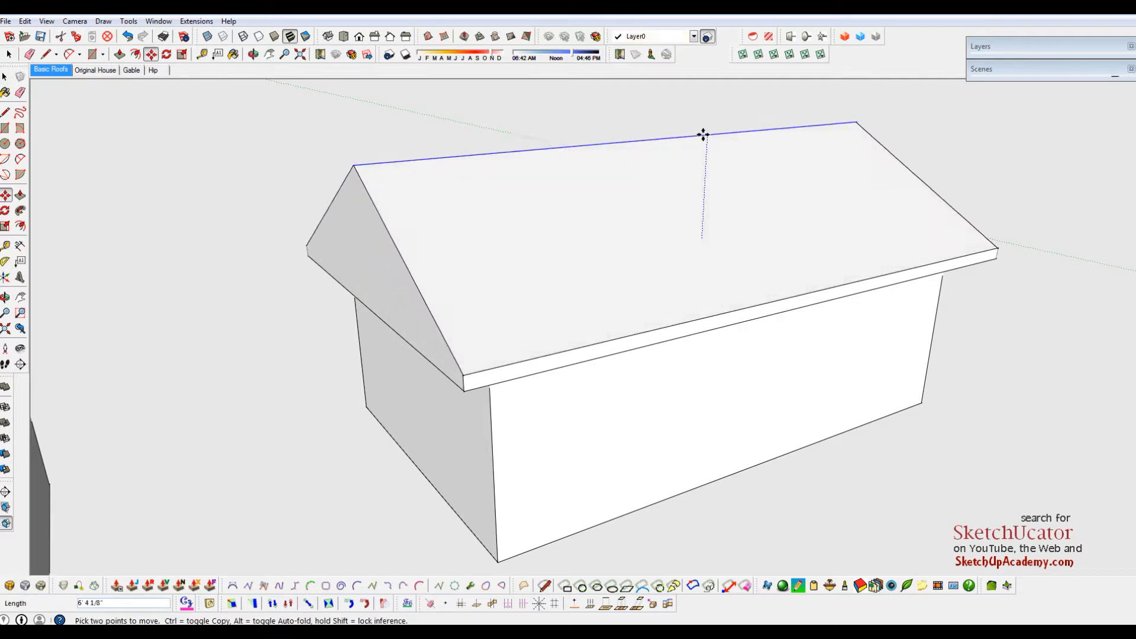
left_click(706, 116)
middle_click_drag(489, 325, 613, 322)
key("space")
Step: Place guide lines 8 inches inside both sloping edges of the gable end face
scroll(536, 346, "up", 2)
scroll(496, 302, "down", 3)
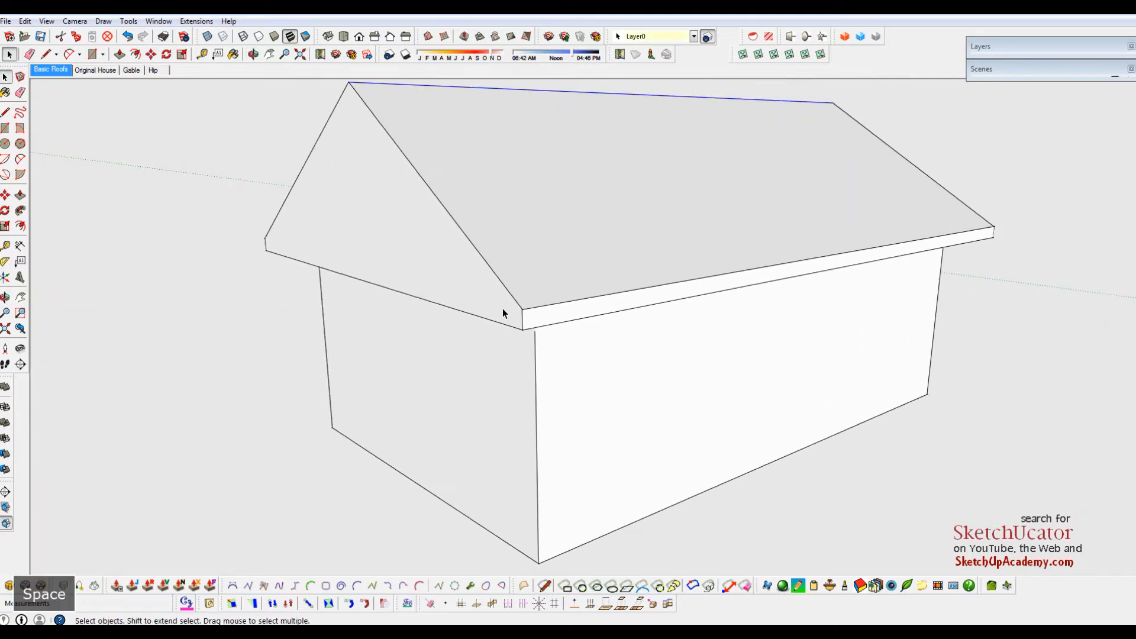
scroll(364, 162, "up", 1)
scroll(364, 163, "up", 1)
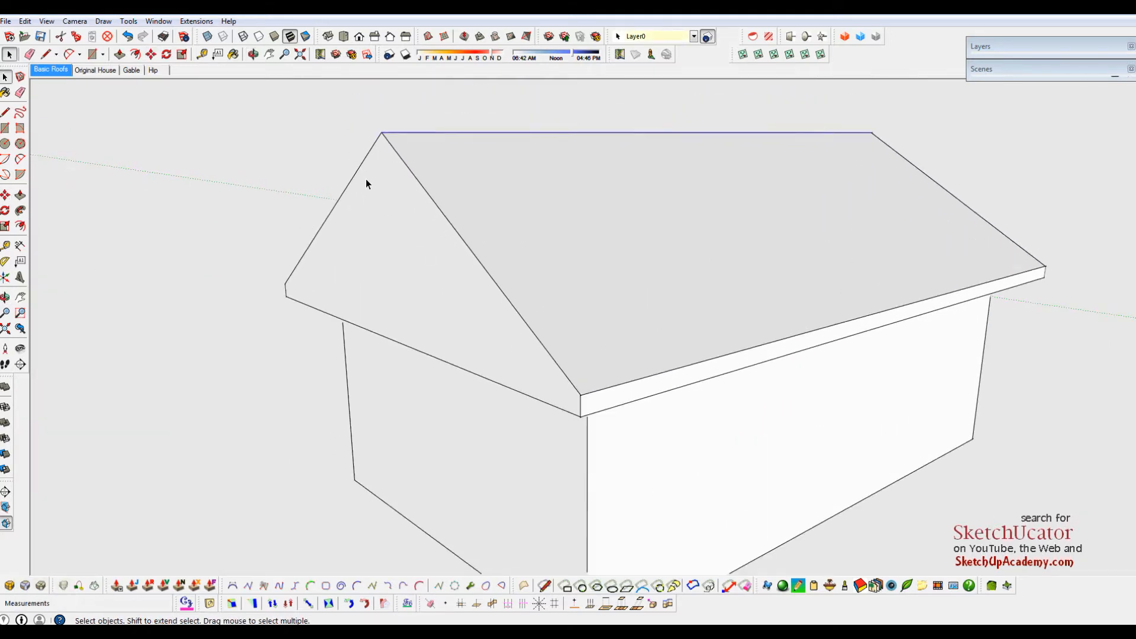
key("t")
left_click(336, 201)
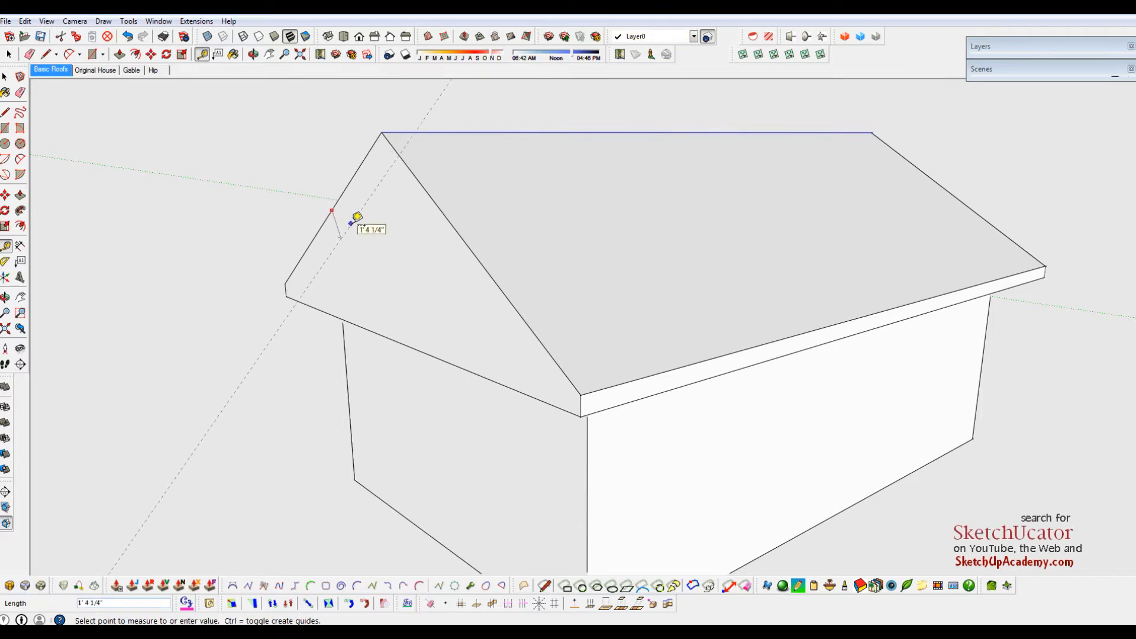
type("8")
key("Return")
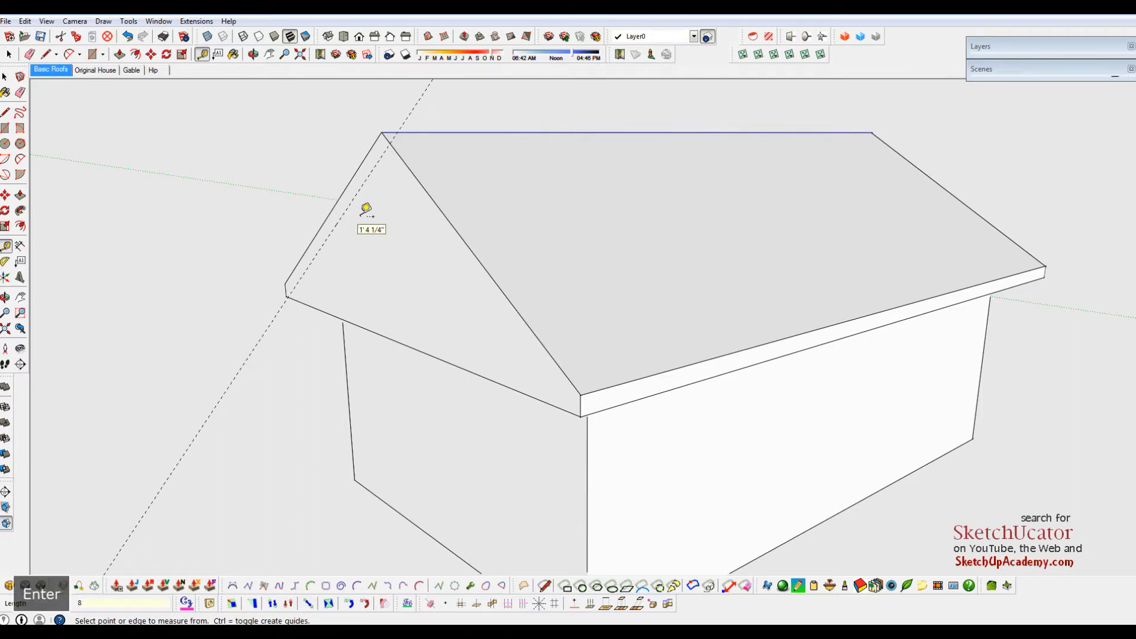
left_click(419, 182)
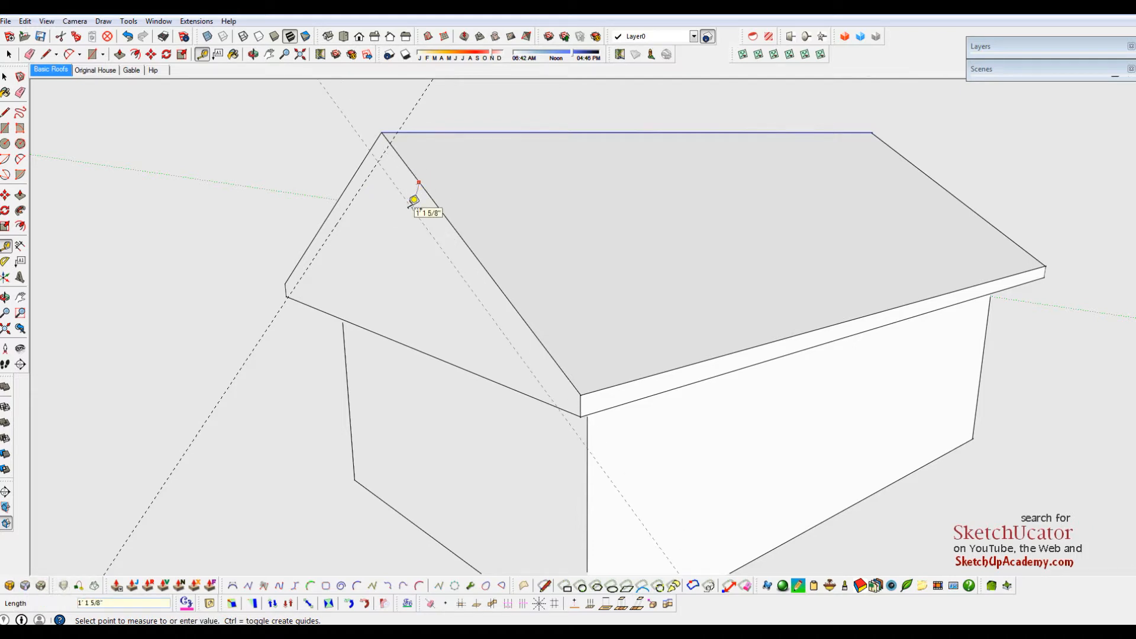
type("8")
key("Return")
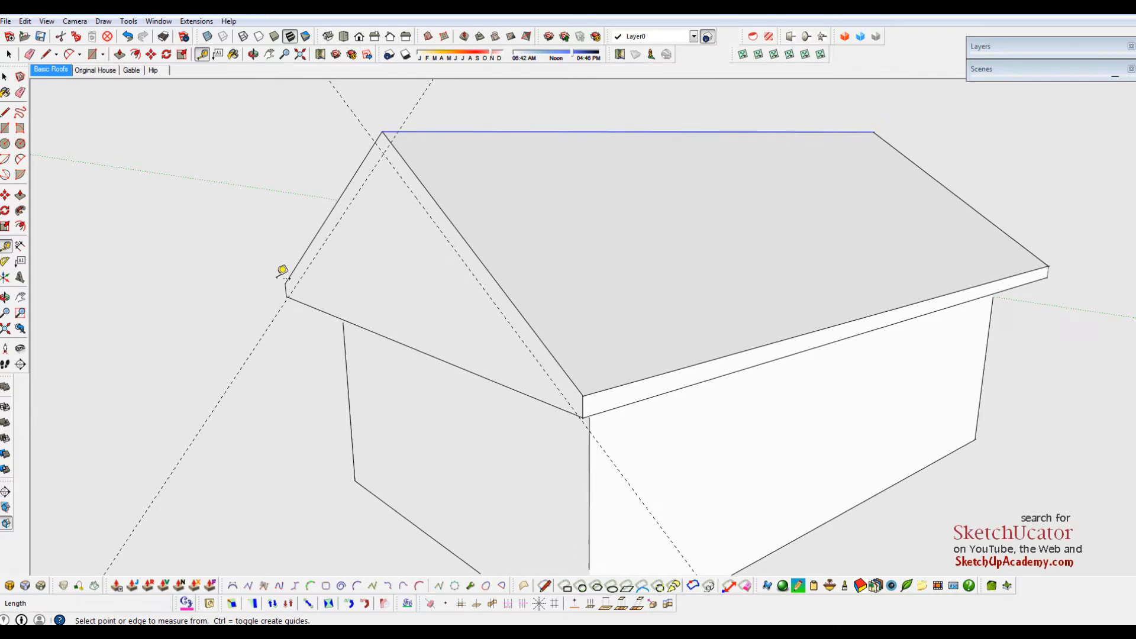
Step: Draw lines along the two guides, from one eave corner up to their intersection and down to the other eave
scroll(278, 268, "up", 5)
key("l")
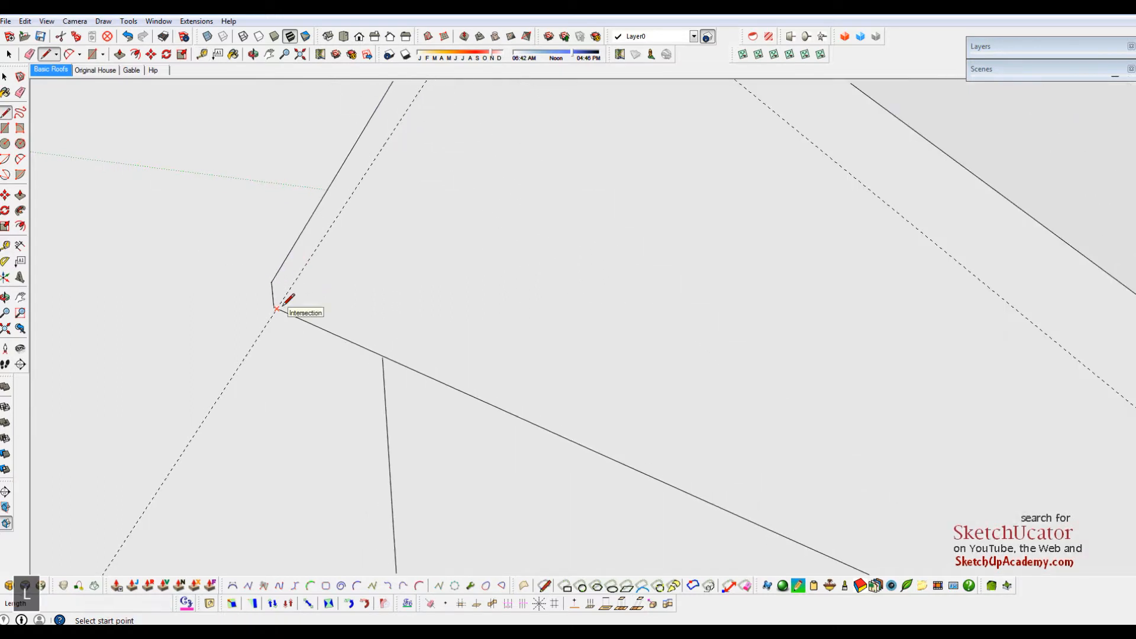
left_click(279, 309)
scroll(315, 355, "down", 2)
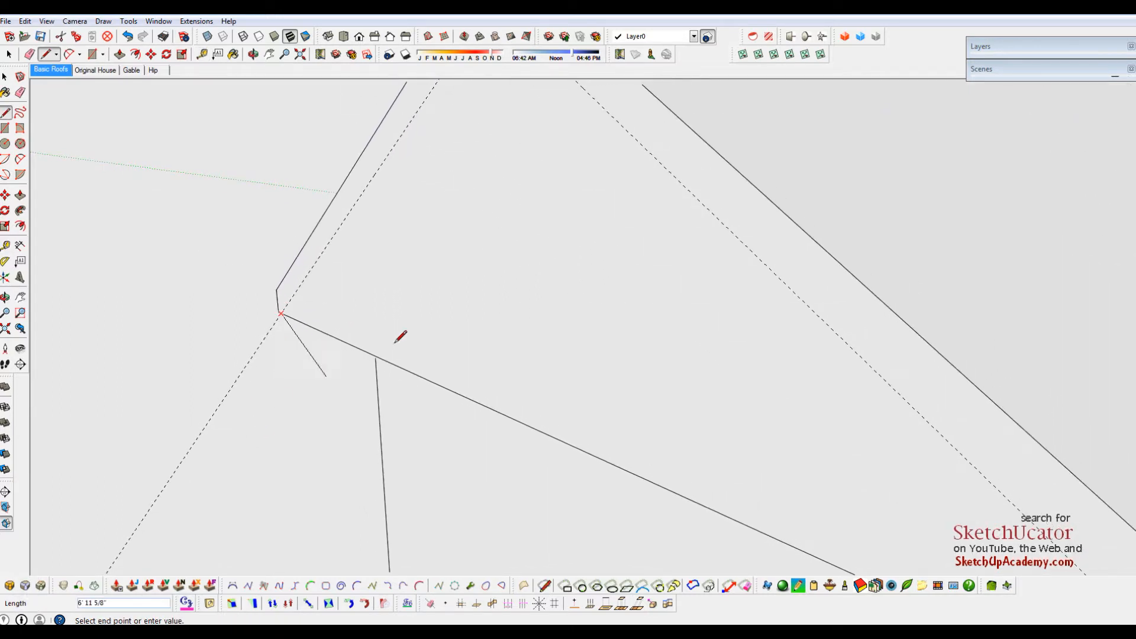
scroll(438, 337, "down", 3)
left_click(479, 170)
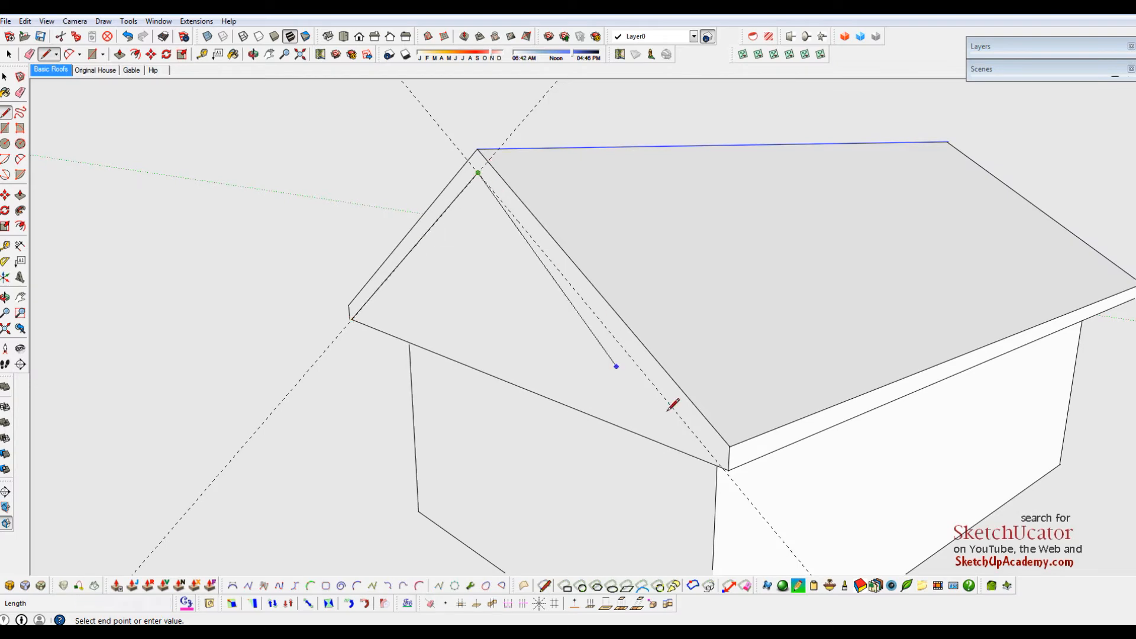
scroll(726, 460, "up", 3)
left_click(722, 461)
key("space")
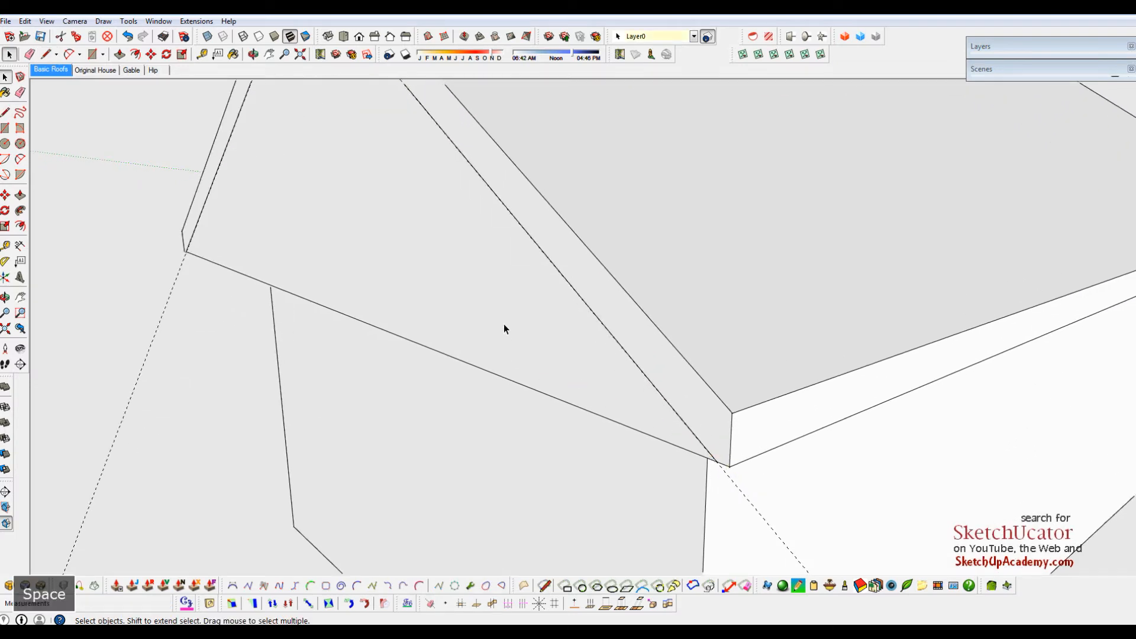
Step: Push the triangular gable face inward 2 feet so it sits flush with the end wall
left_click(503, 324)
key("p")
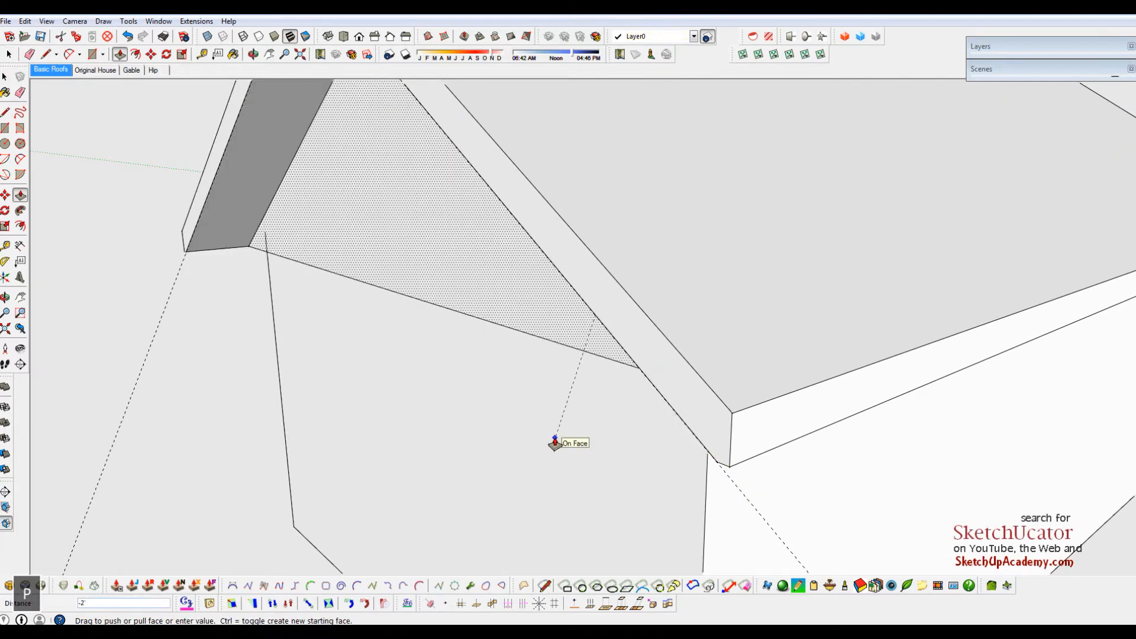
left_click(552, 443)
Step: Erase the leftover wall-edge stub at the base of the gable and both dashed guide lines
key("e")
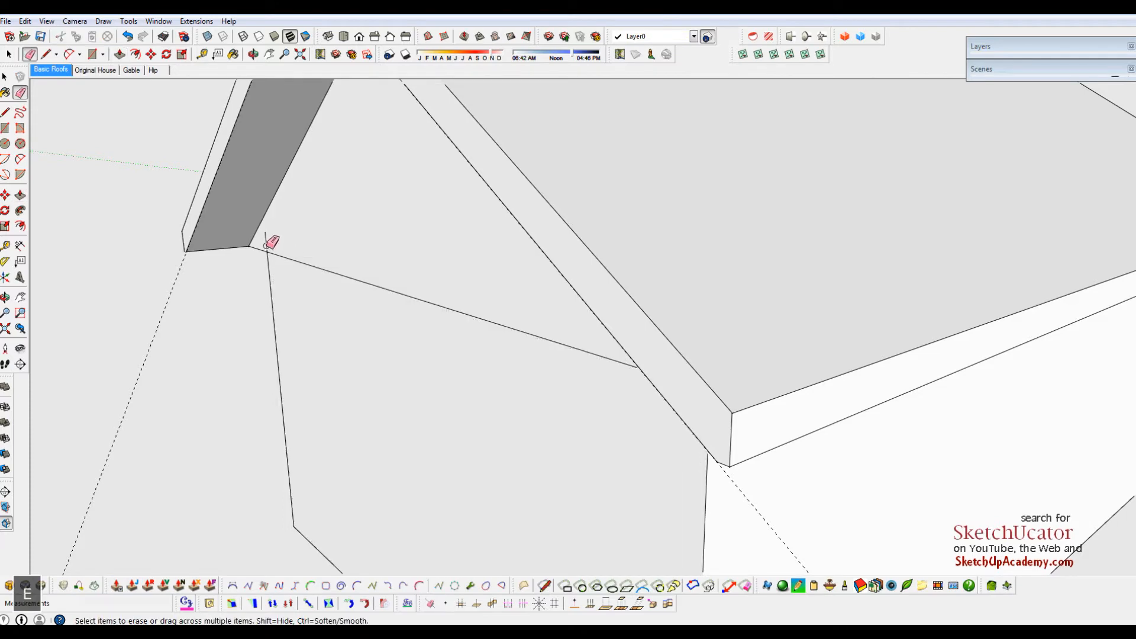
scroll(413, 361, "down", 4)
mouse_move(515, 375)
middle_mouse_down()
mouse_move(702, 347)
mouse_move(430, 360)
middle_mouse_up()
scroll(563, 345, "down", 3)
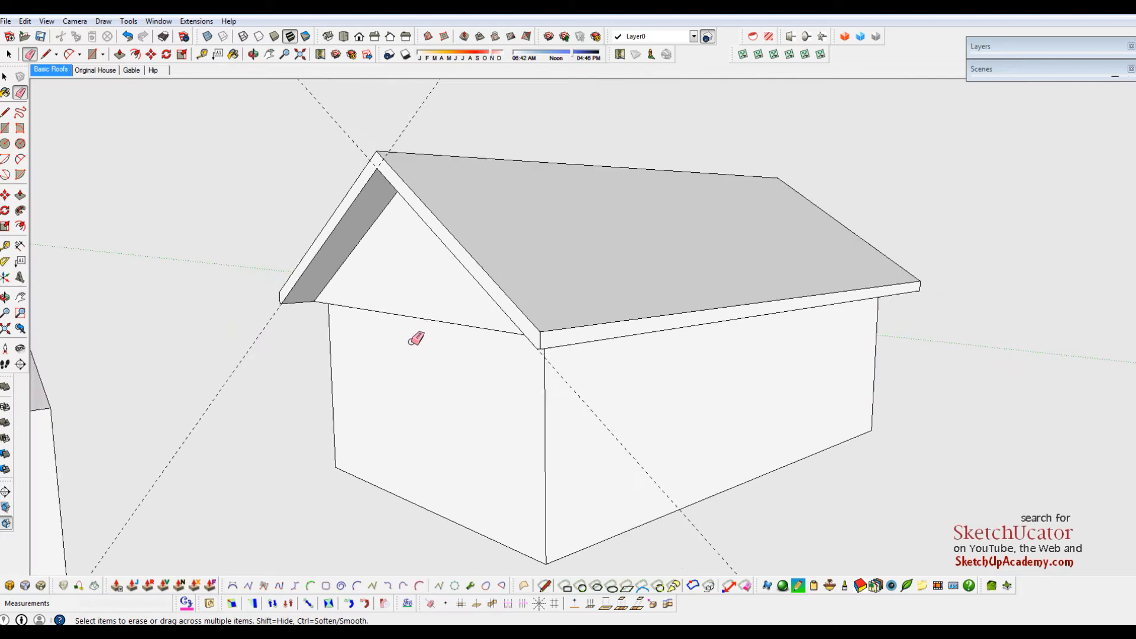
key("space")
left_click_drag(519, 374, 502, 372)
key("space")
key("e")
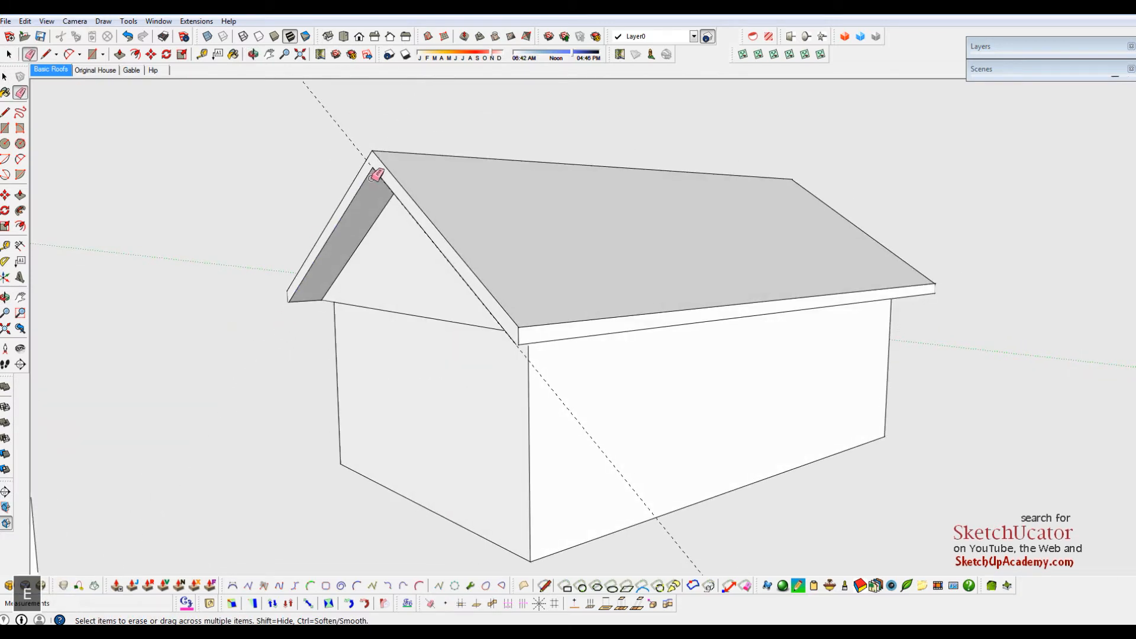
middle_click_drag(495, 315, 565, 302)
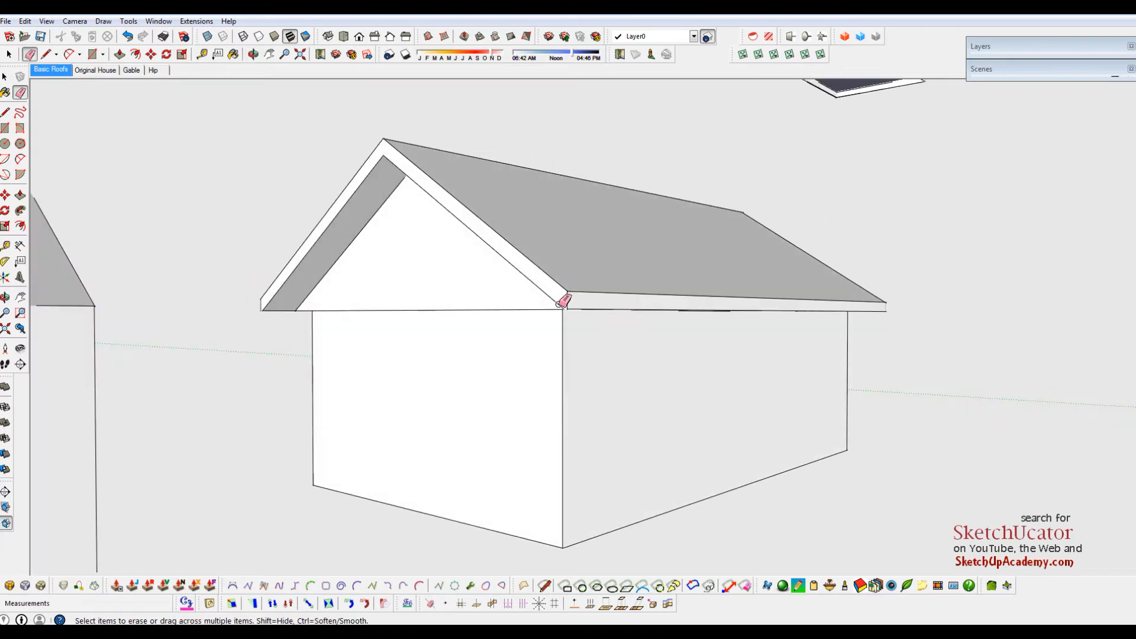
Step: Examine the eave corner from below, where the gable face meets the roof overhang
scroll(531, 282, "up", 6)
mouse_move(562, 294)
middle_mouse_down()
mouse_move(685, 254)
mouse_move(691, 292)
middle_mouse_up()
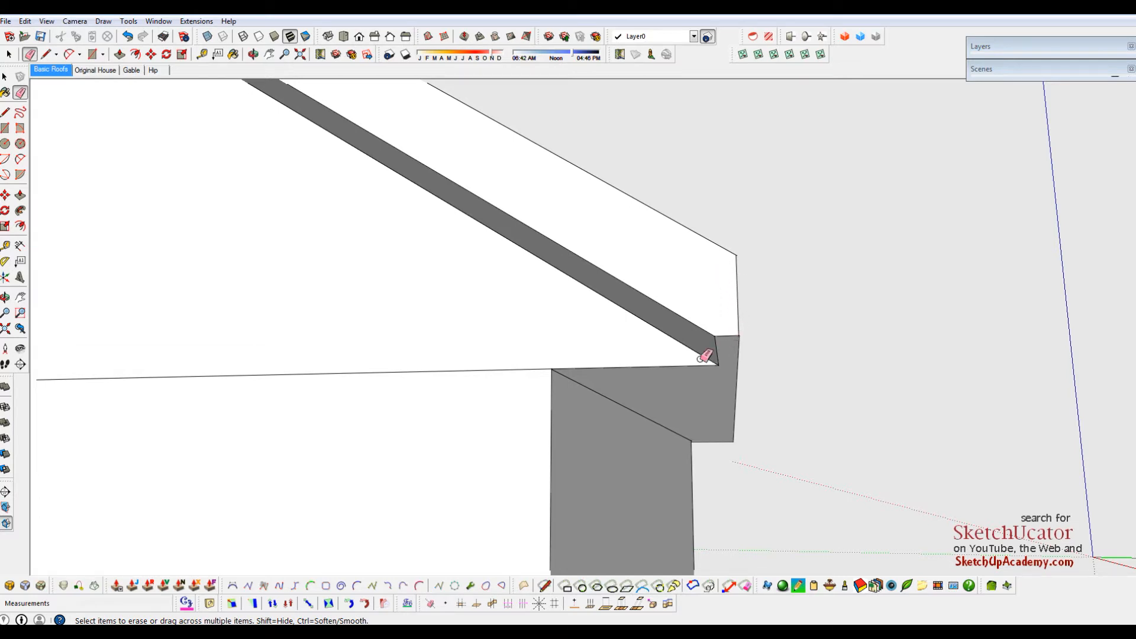
middle_click_drag(725, 355, 727, 346)
scroll(729, 357, "down", 6)
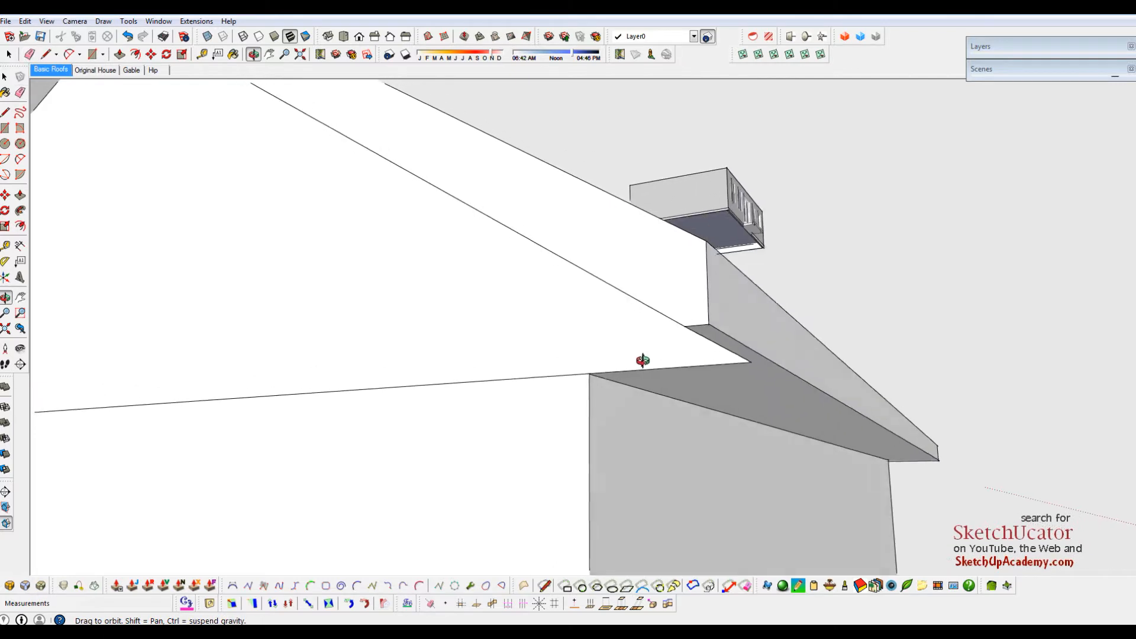
scroll(615, 372, "down", 4)
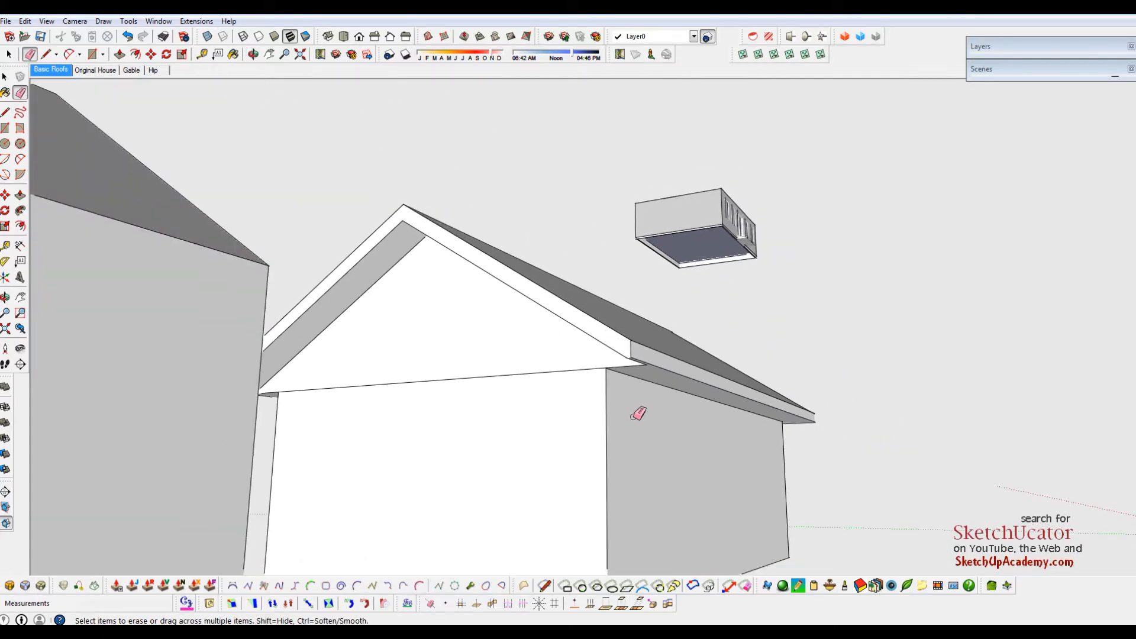
scroll(637, 413, "down", 5)
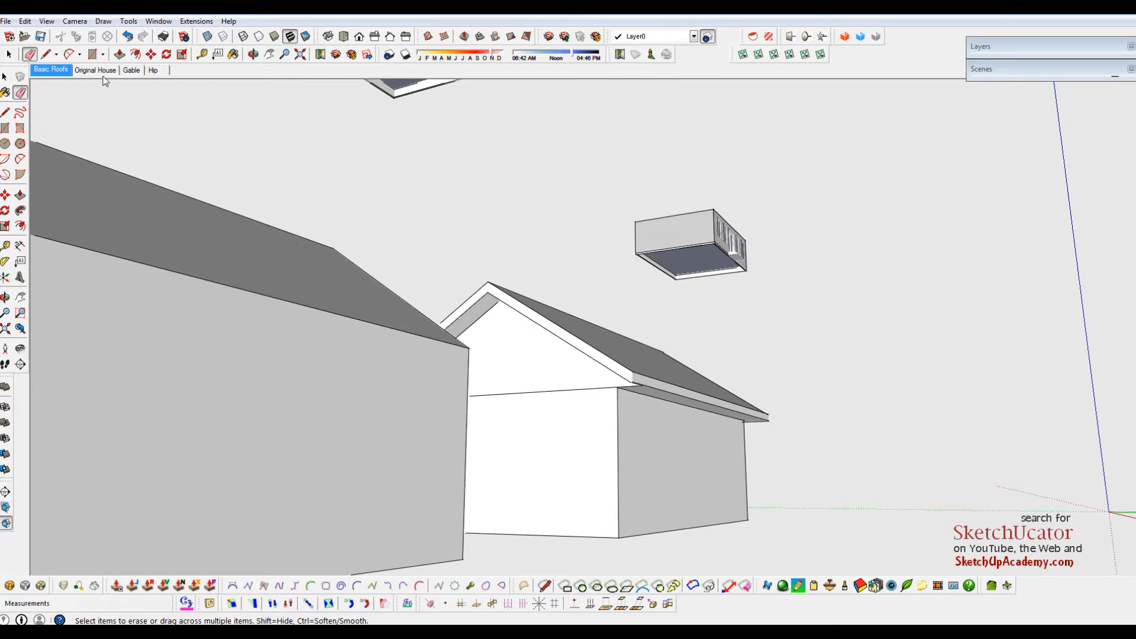
Step: Switch to the Original House scene and delete the stray edge along the top of the back wall
left_click(102, 74)
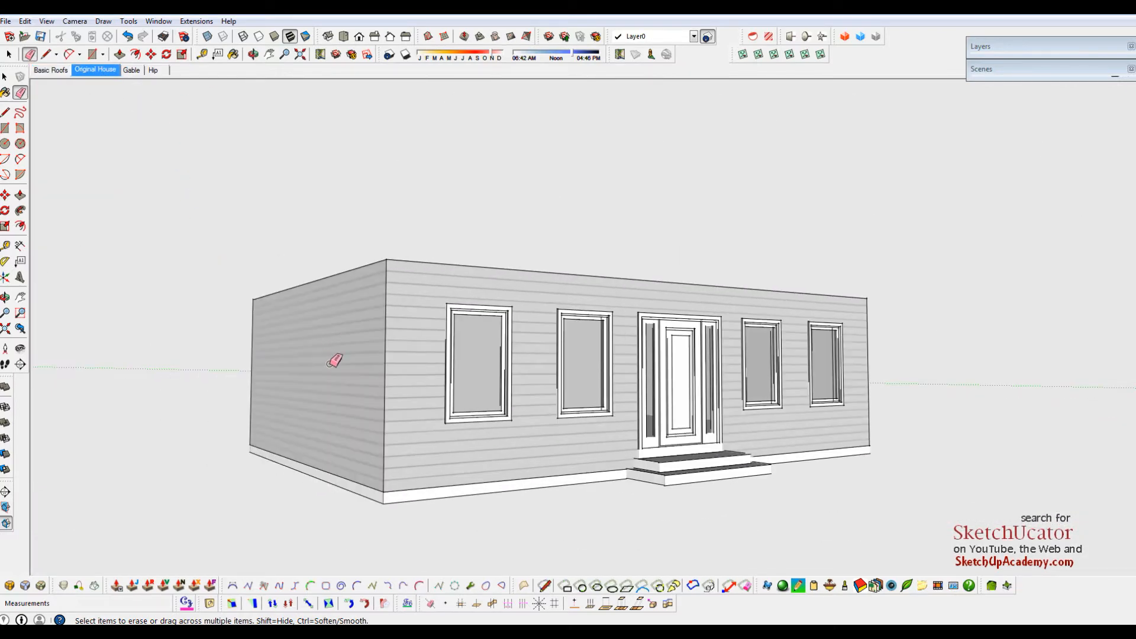
key("space")
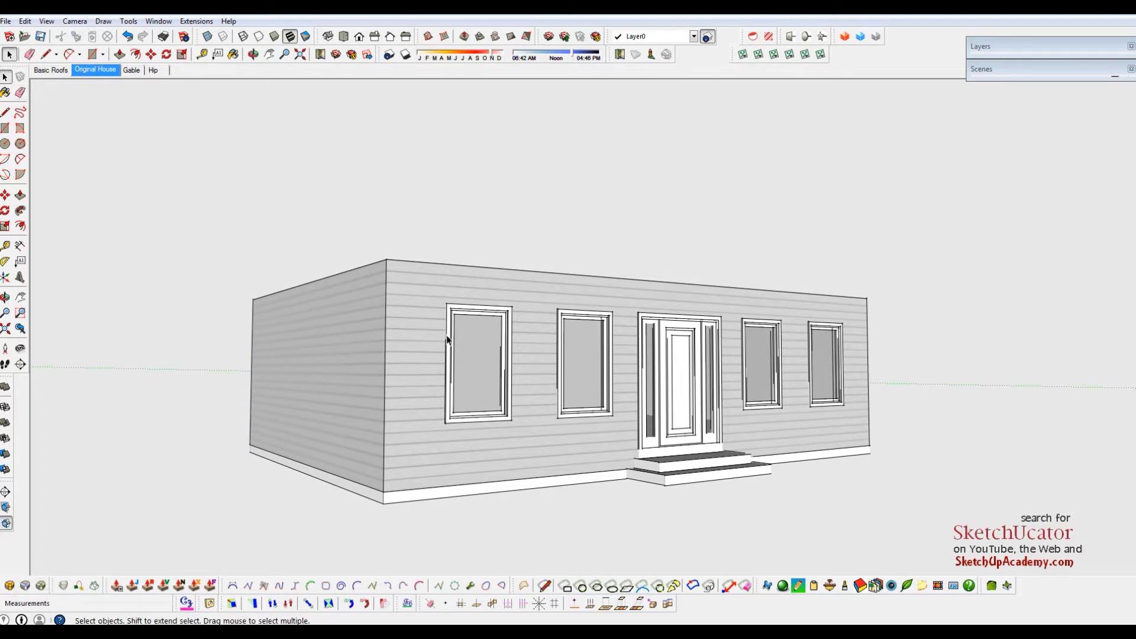
middle_click_drag(595, 342, 579, 382)
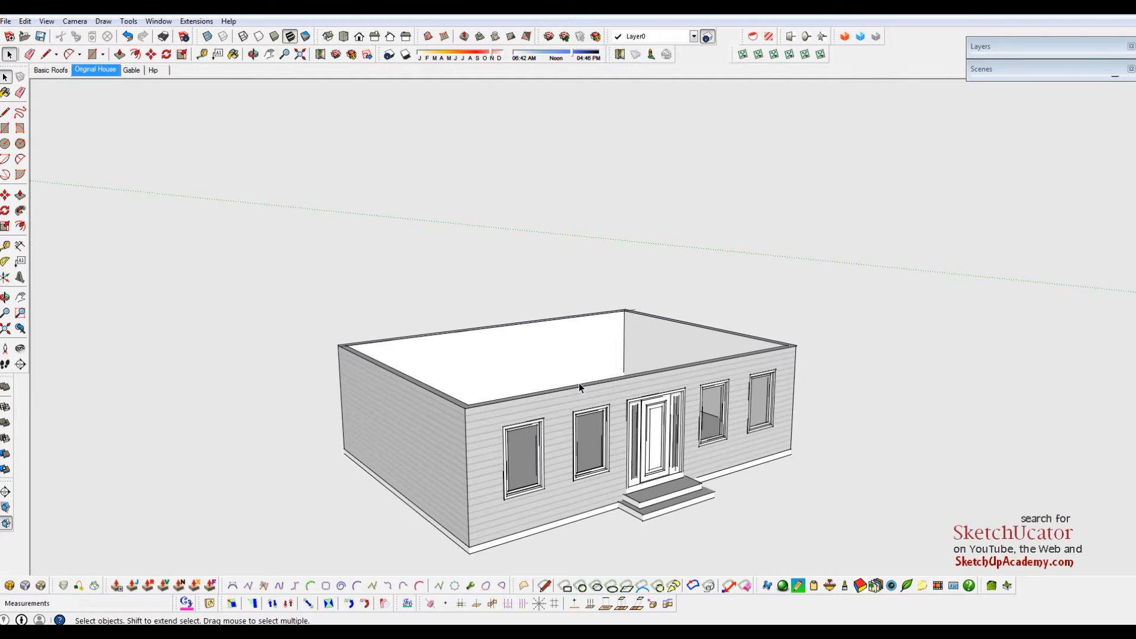
scroll(591, 388, "up", 2)
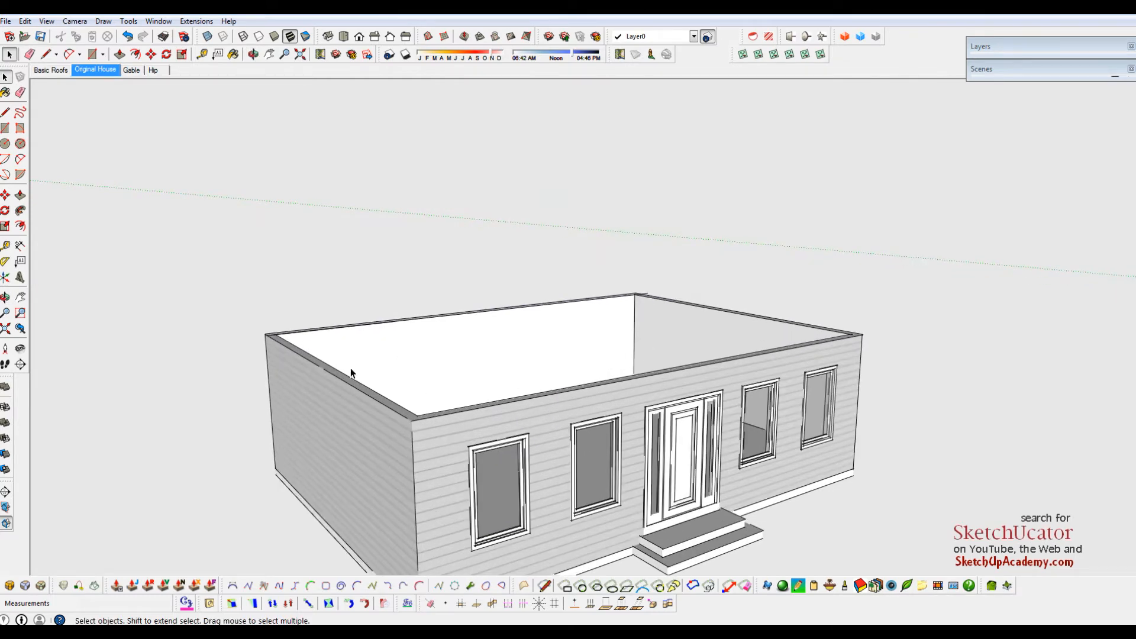
middle_click_drag(669, 296, 644, 290)
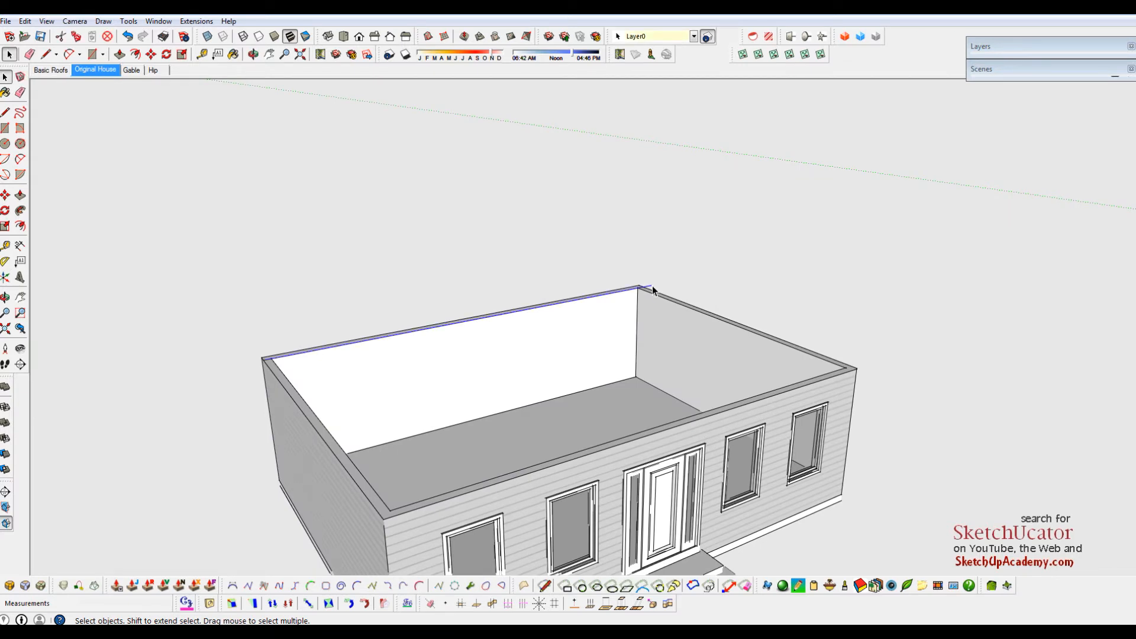
key("Delete")
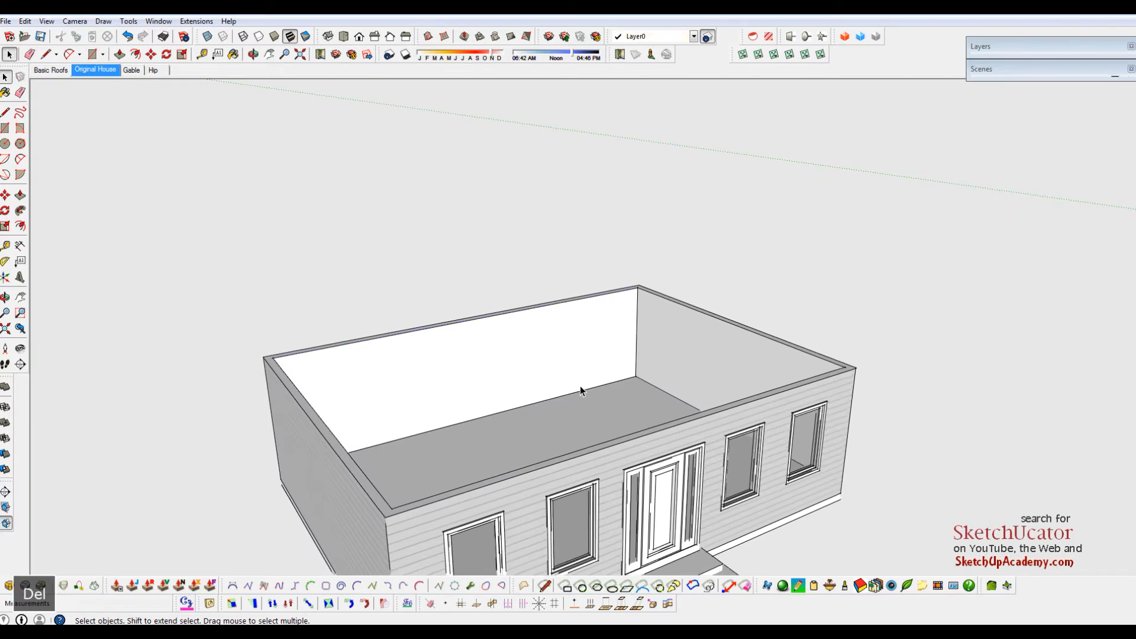
Step: Place a tape-measure guide parallel to the front wall's top edge through the midpoint of the end wall
key("h")
left_click_drag(543, 433, 535, 357)
key("space")
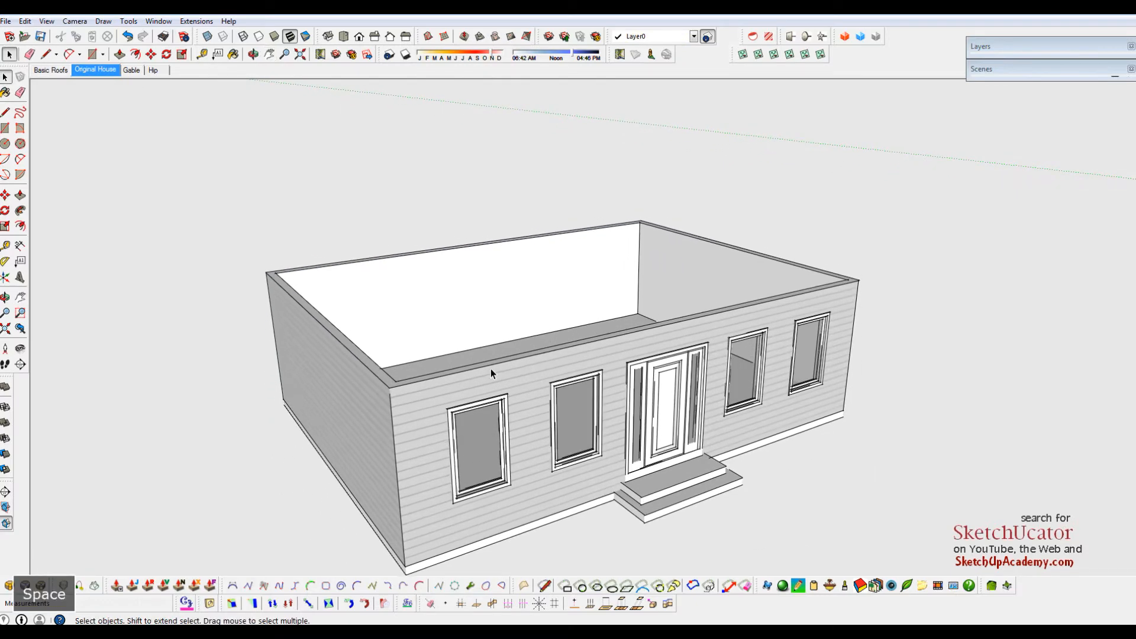
middle_click_drag(491, 369, 494, 374)
key("t")
left_click(509, 367)
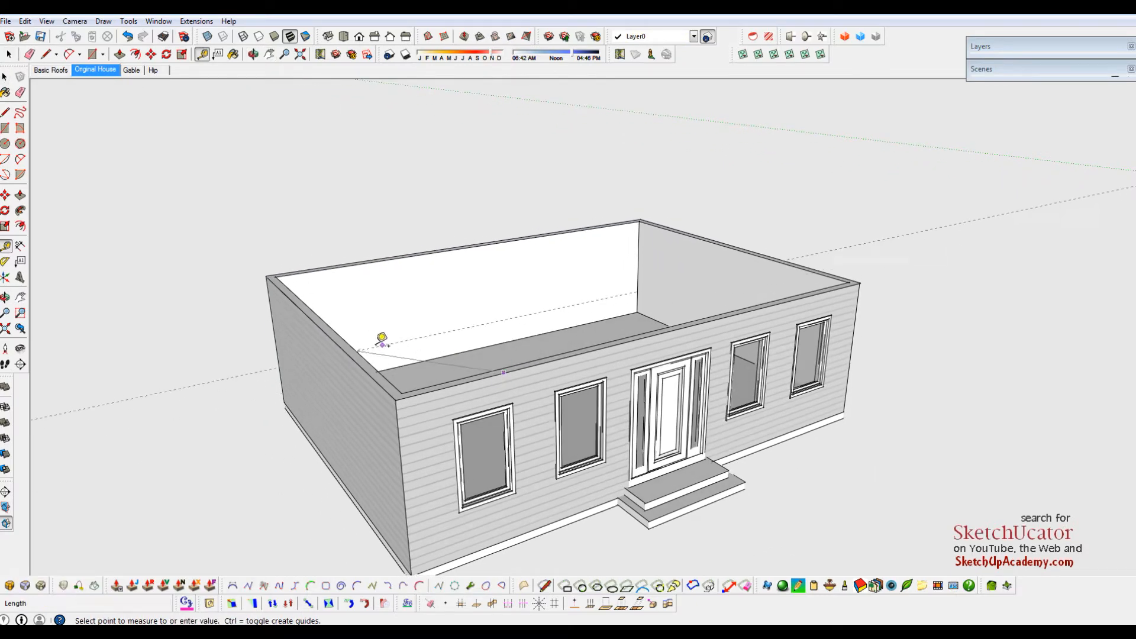
left_click(324, 322)
middle_click_drag(534, 352, 539, 350)
key("space")
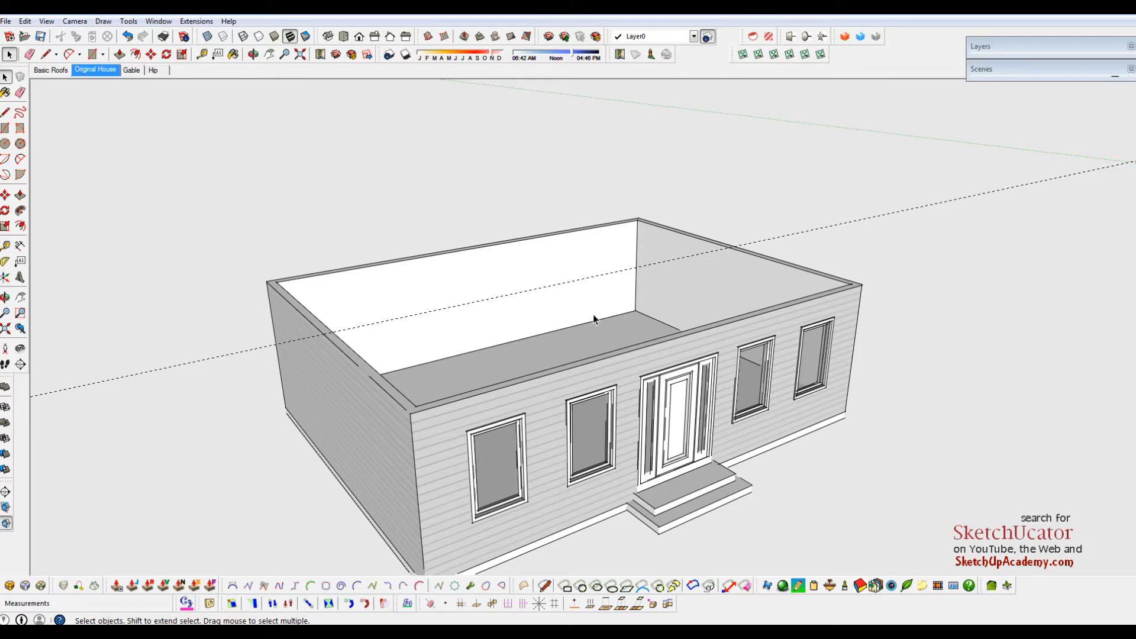
Step: Draw a vertical rectangular face about 17' 5" tall from the front wall's top edge back to the center guide
key("l")
left_click(627, 352)
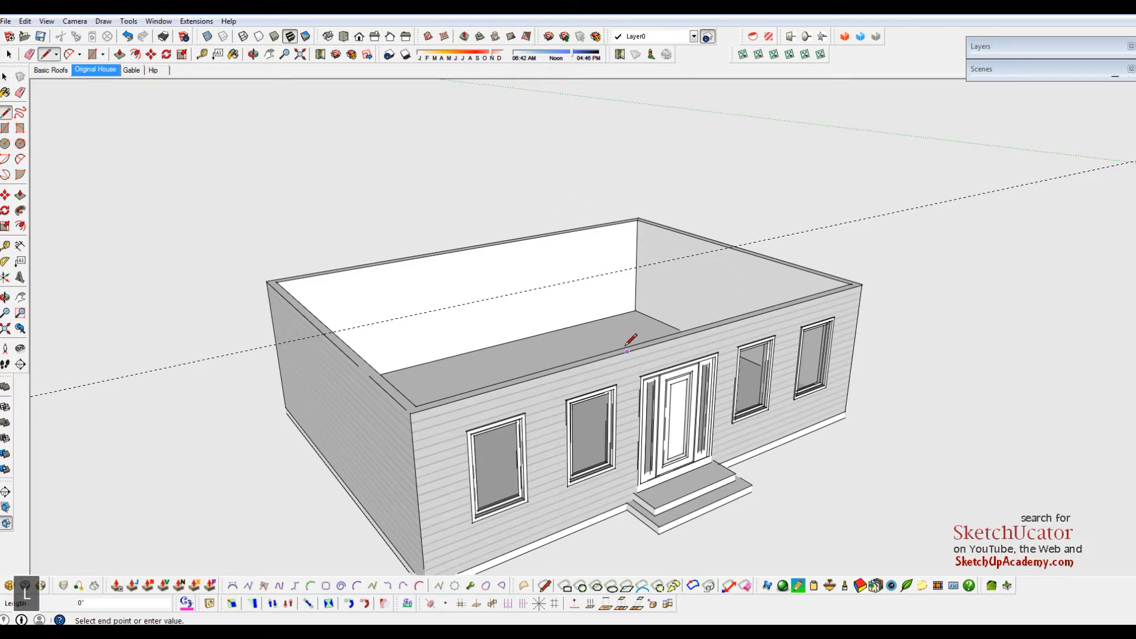
left_click(514, 294)
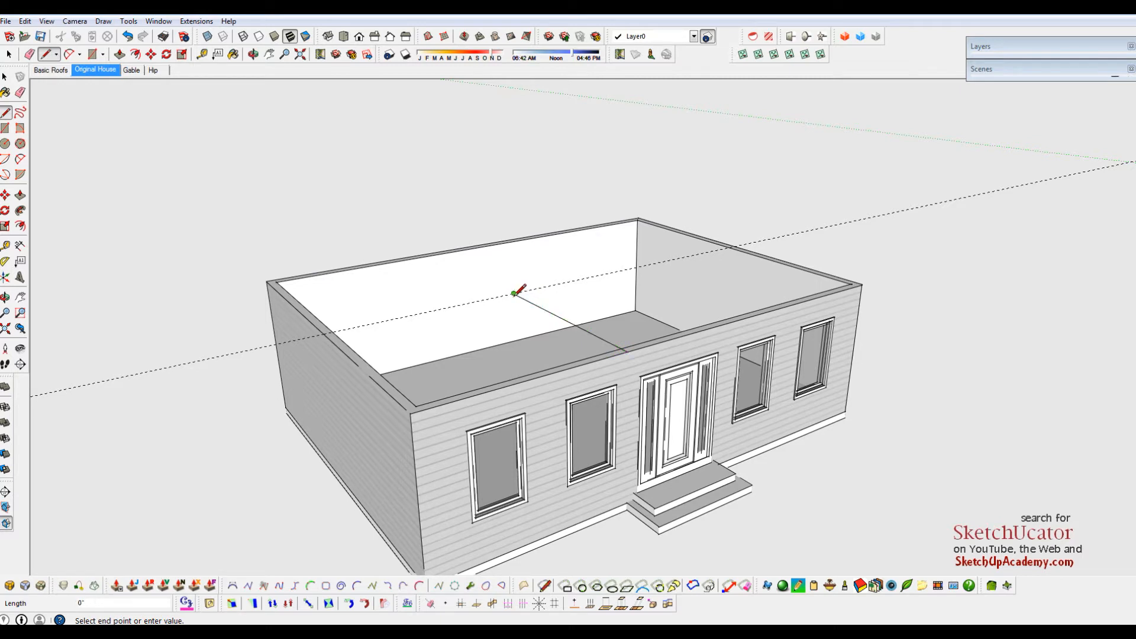
scroll(513, 293, "down", 4)
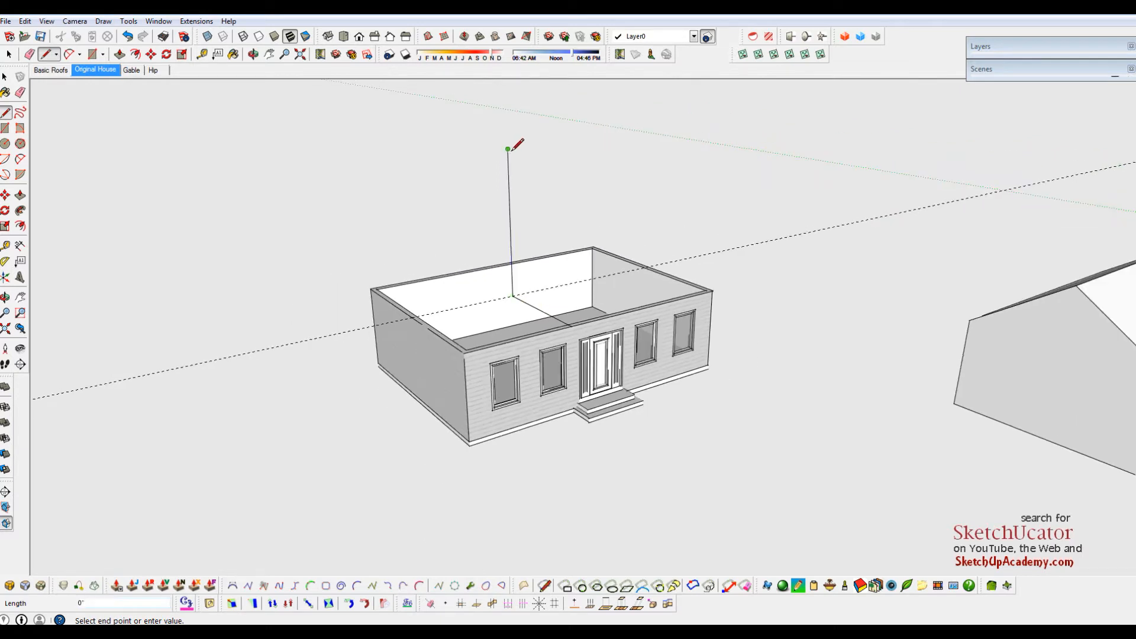
left_click(571, 164)
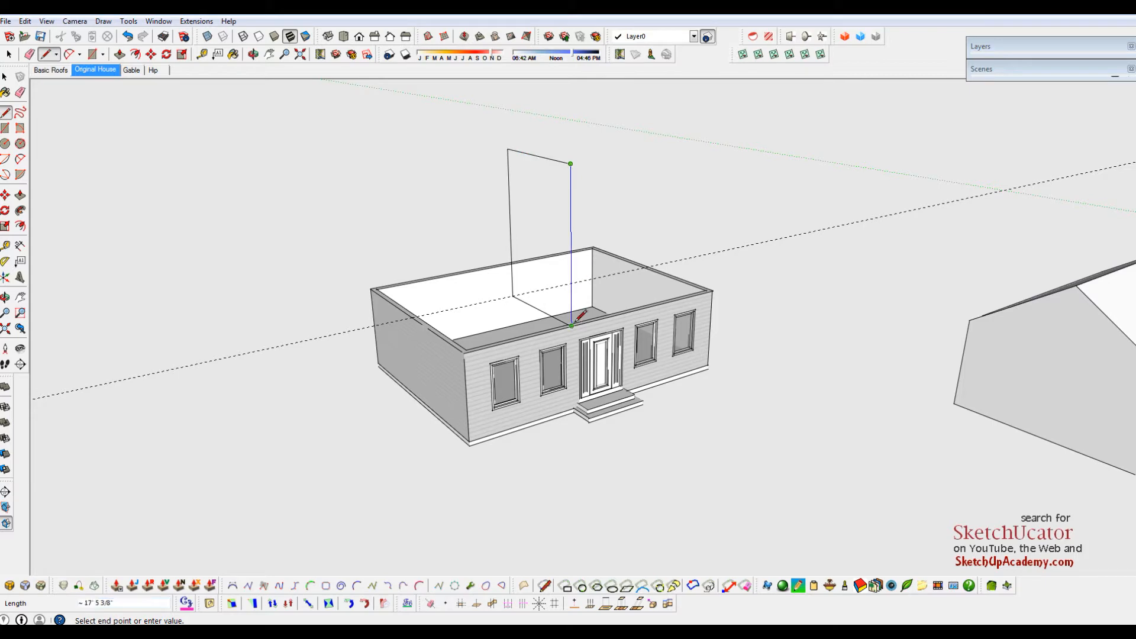
left_click(571, 325)
key("space")
Step: Reverse the new vertical face so its front side points toward the end wall, and deselect it
scroll(555, 271, "up", 2)
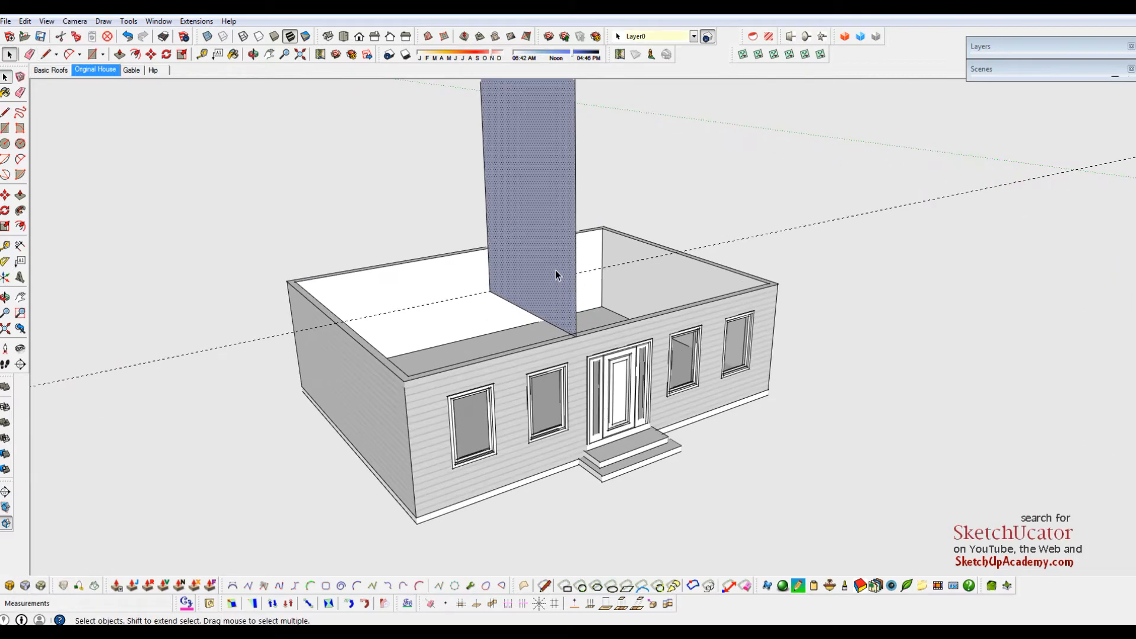
right_click(555, 270)
left_click(604, 391)
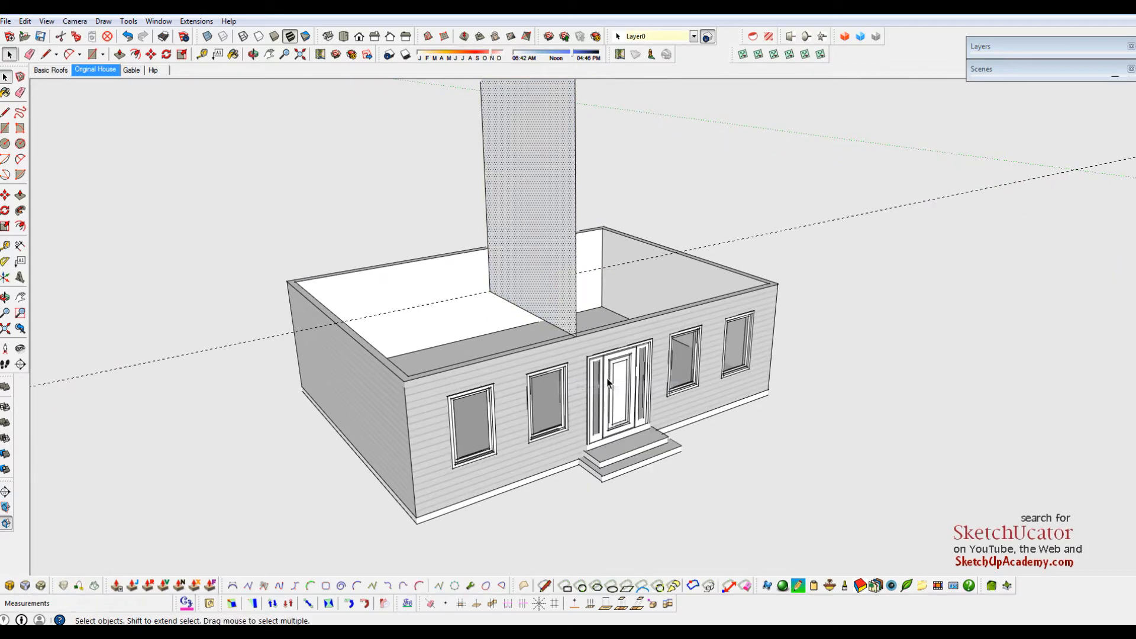
scroll(641, 385, "down", 2)
left_click(781, 400)
middle_click_drag(727, 318, 725, 316)
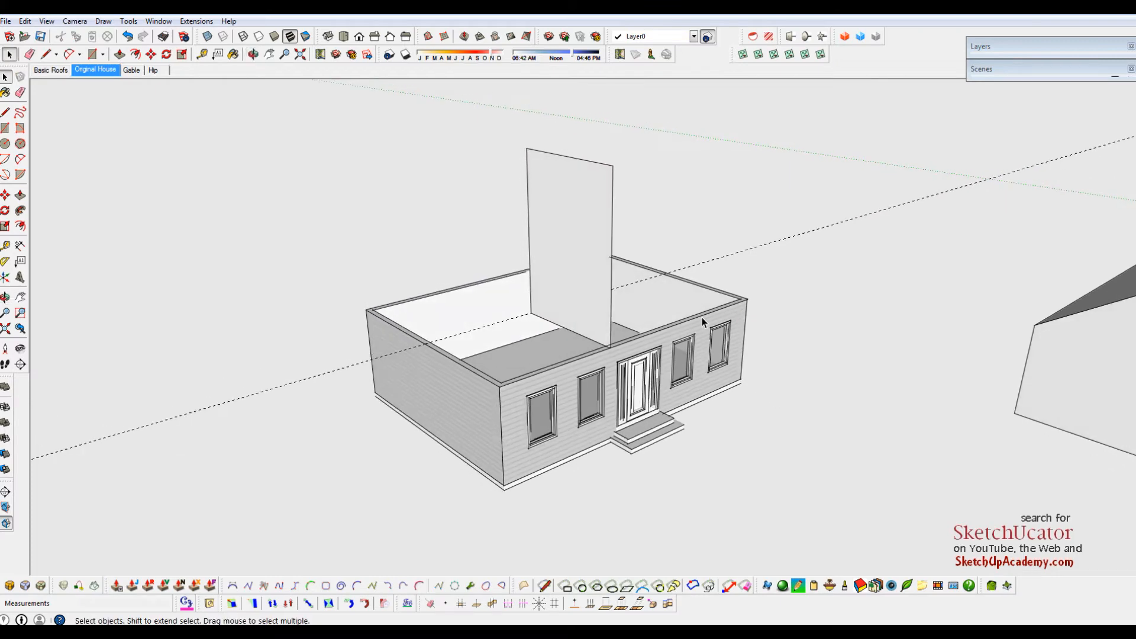
Step: Move the face's front vertical edge 36 inches outward past the front wall along the green axis
scroll(606, 320, "up", 4)
left_click(616, 339)
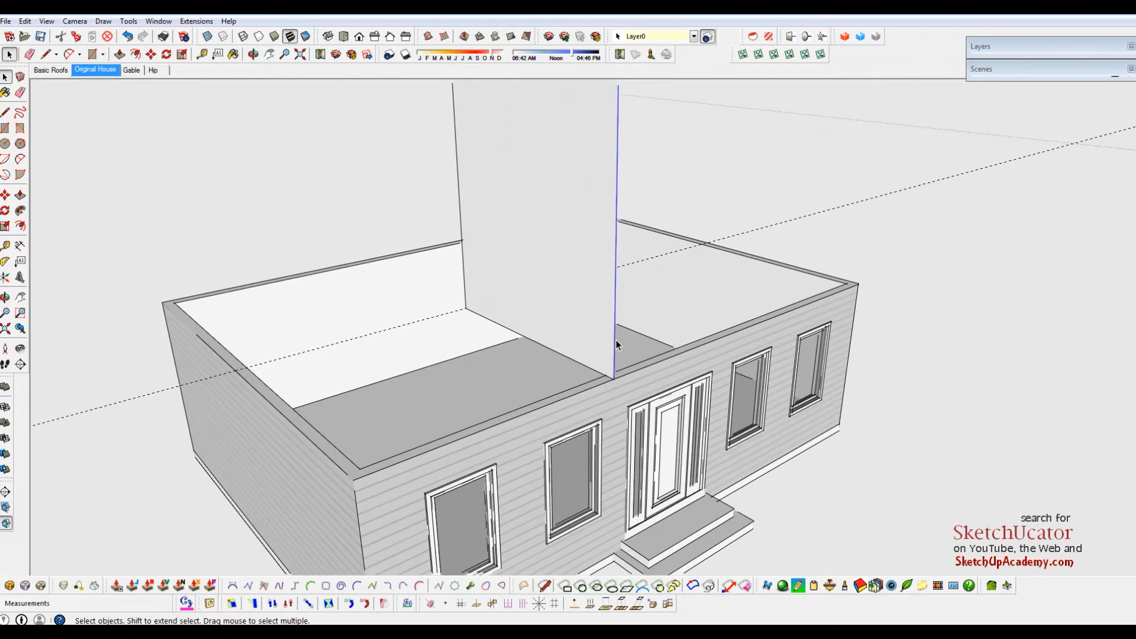
key("m")
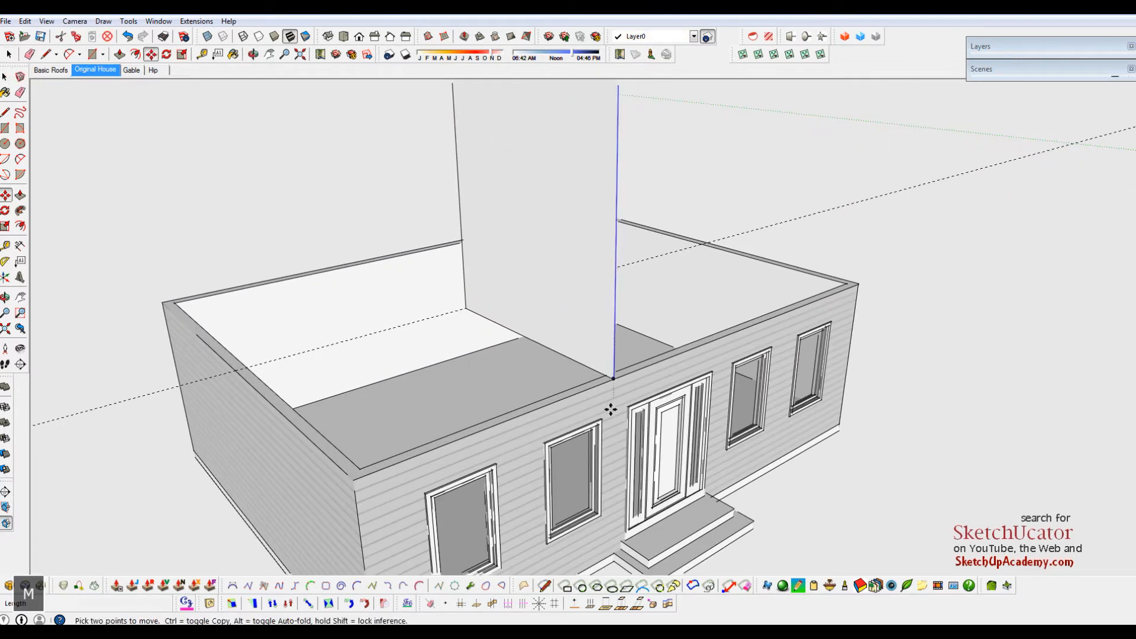
left_click(614, 306)
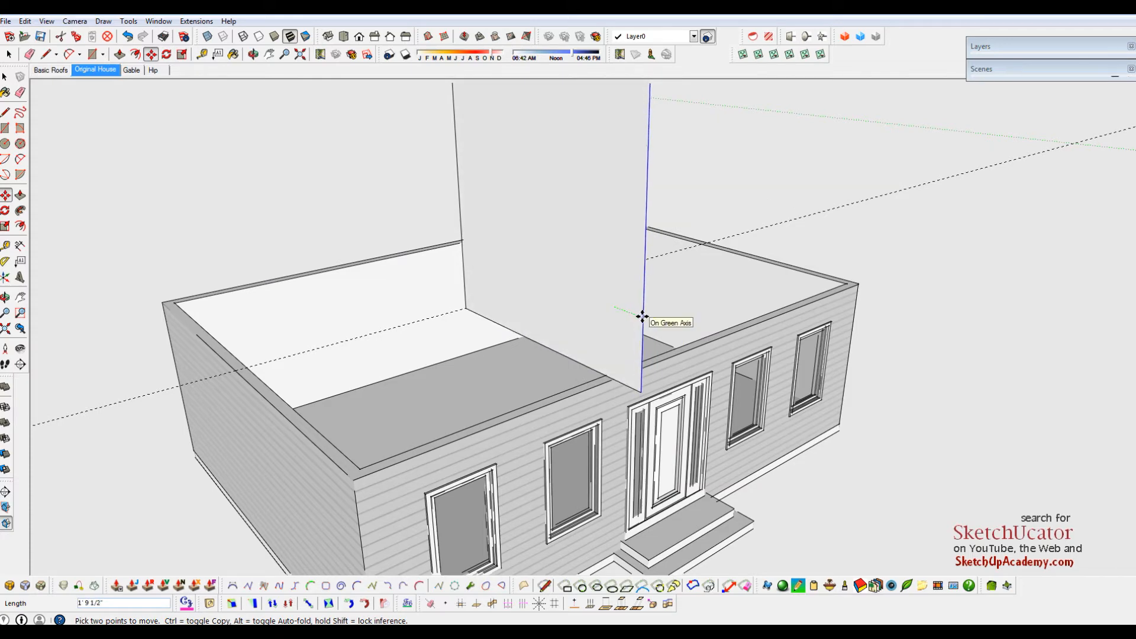
type("24")
key("Return")
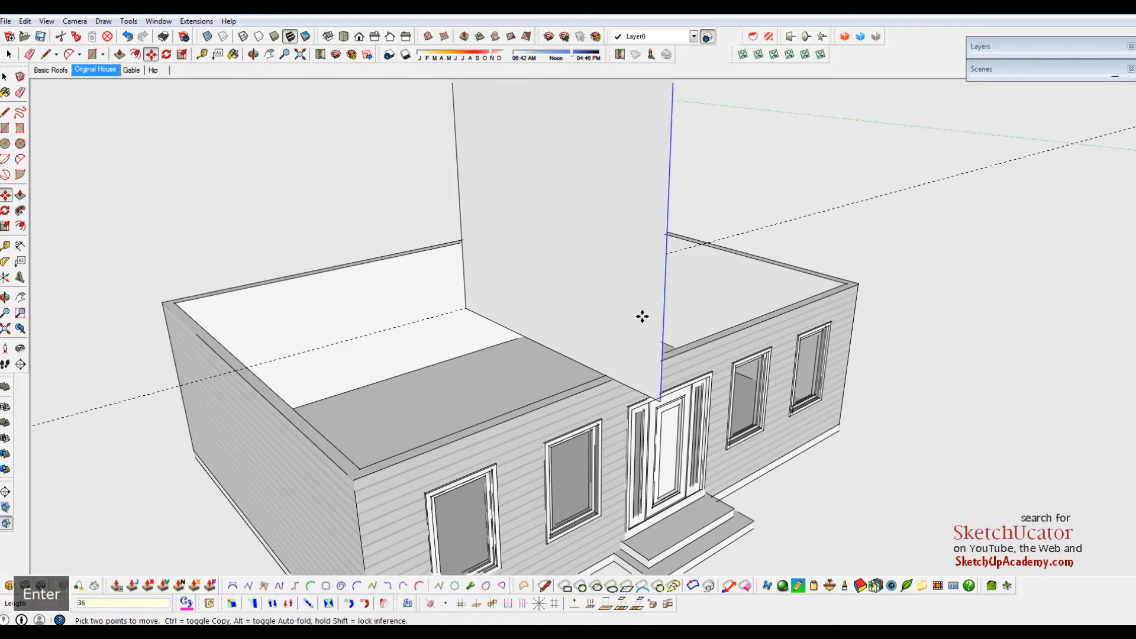
key("space")
Step: Move the face's bottom edge straight down about 2 feet below the top of the wall
left_click(579, 363)
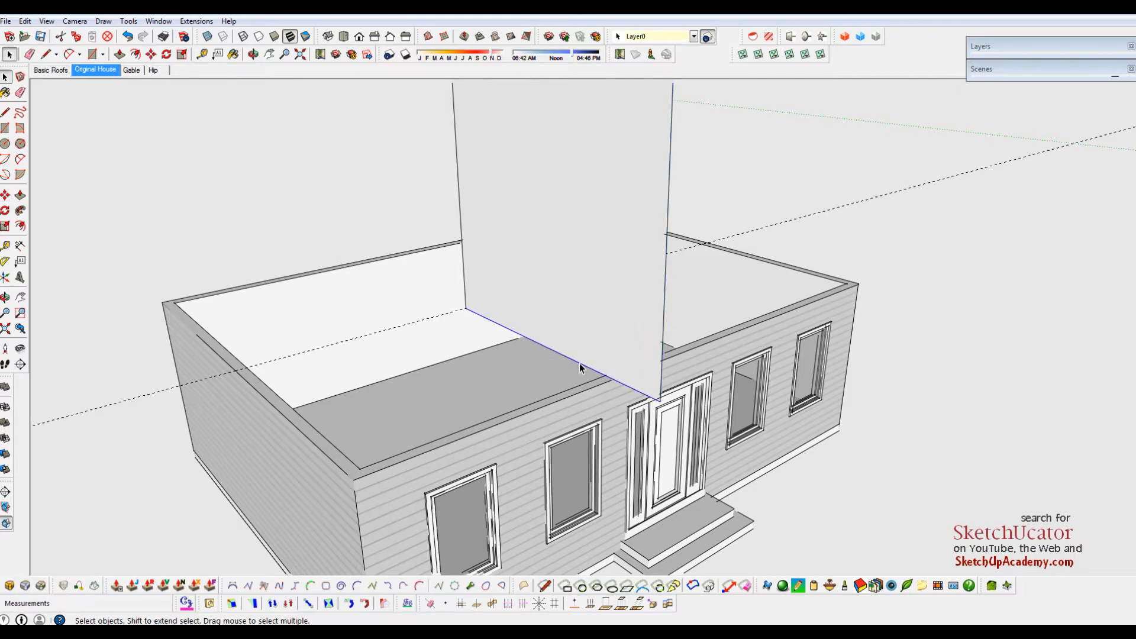
key("m")
left_click(597, 223)
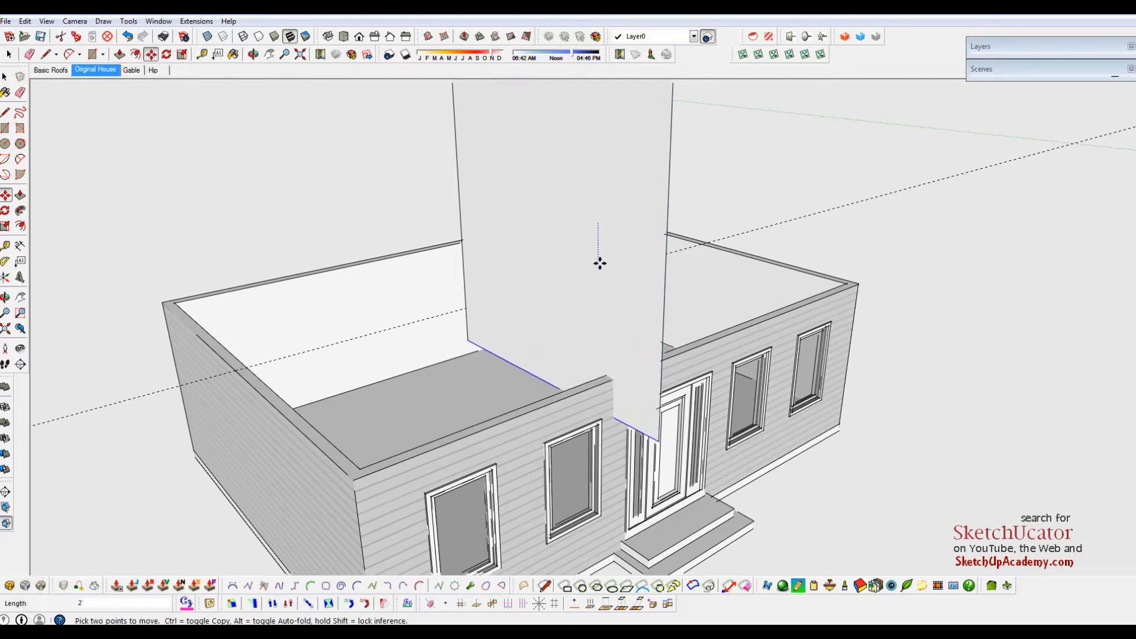
left_click(600, 264)
key("space")
Step: Erase the dashed guide line running lengthwise through the center of the house
middle_click_drag(626, 388, 681, 378)
key("h")
left_click_drag(571, 371, 500, 421)
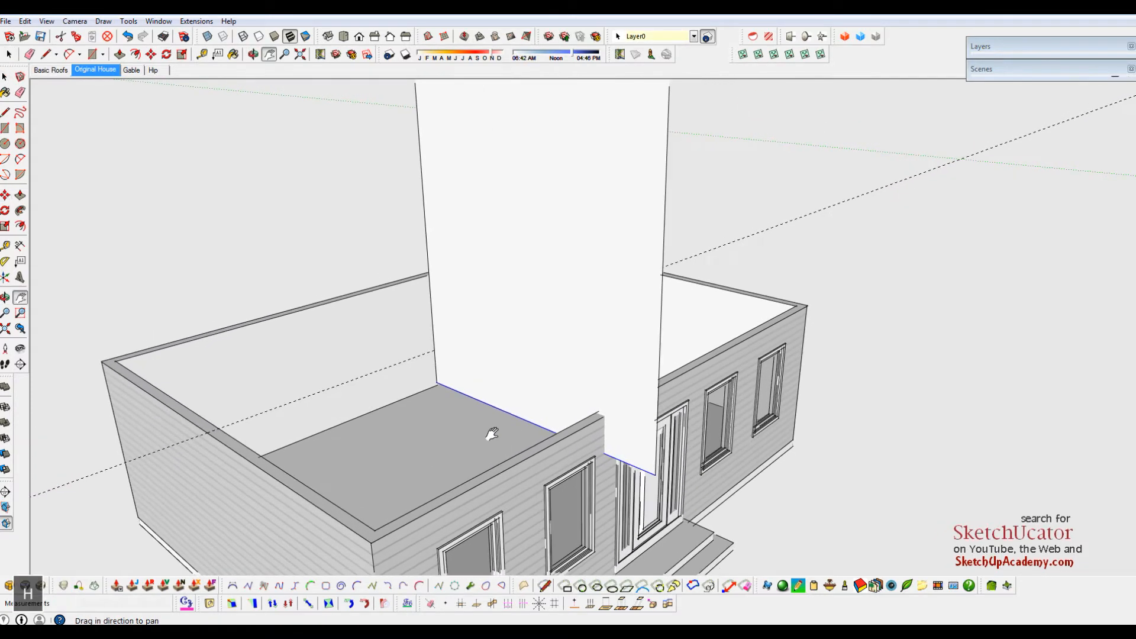
scroll(490, 439, "down", 3)
scroll(491, 441, "down", 3)
key("space")
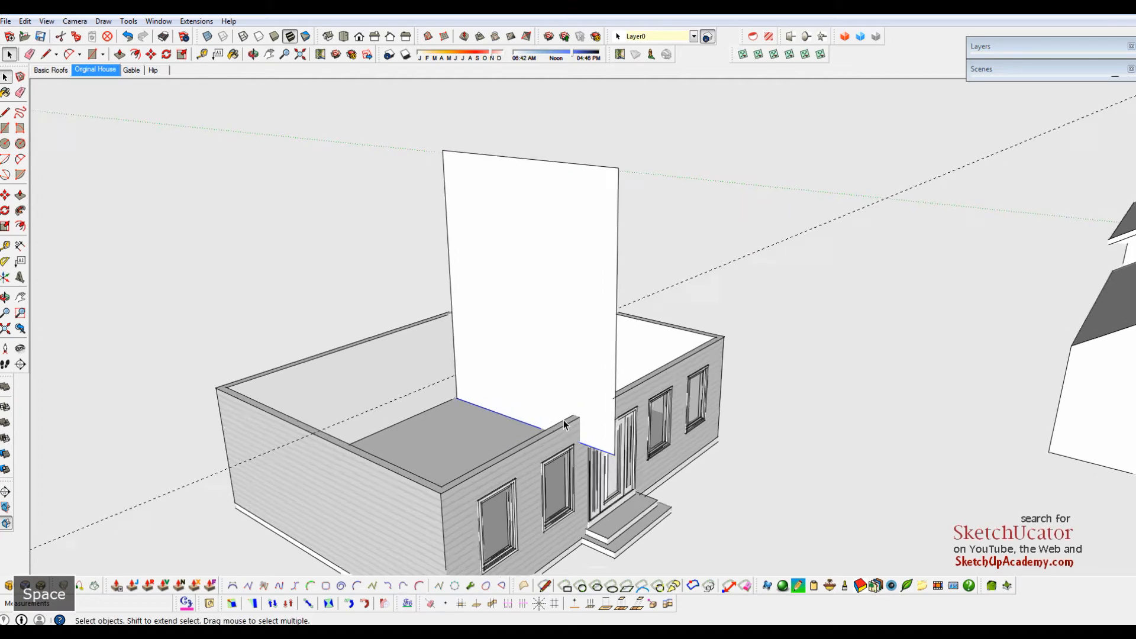
scroll(565, 424, "up", 4)
scroll(565, 425, "up", 2)
key("e")
left_click_drag(680, 258, 702, 289)
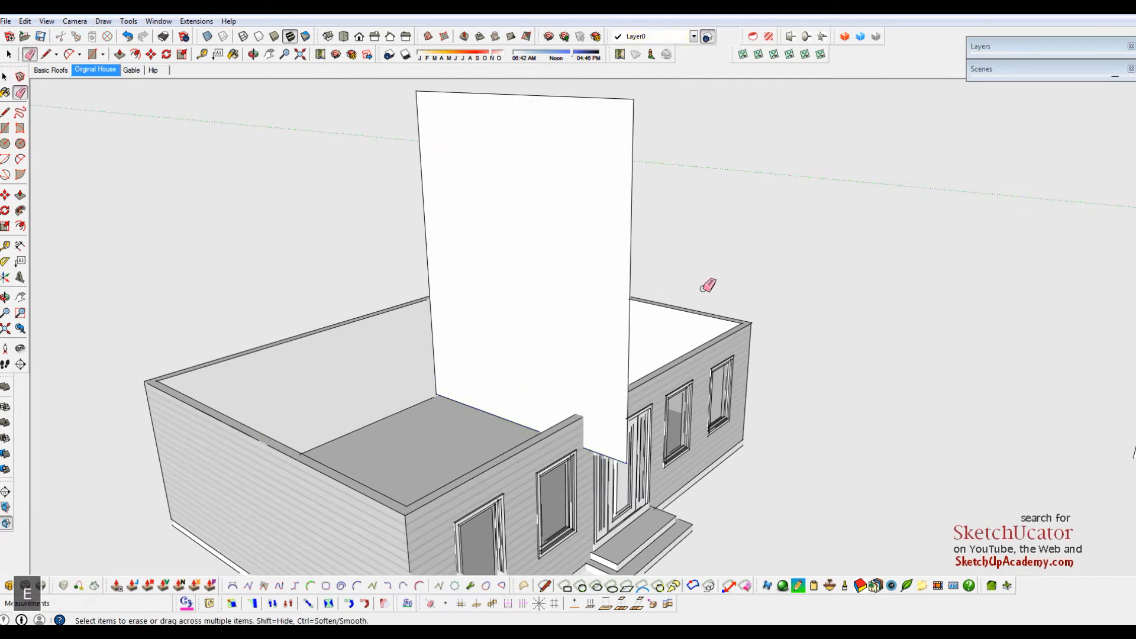
middle_click_drag(675, 436, 682, 428)
key("space")
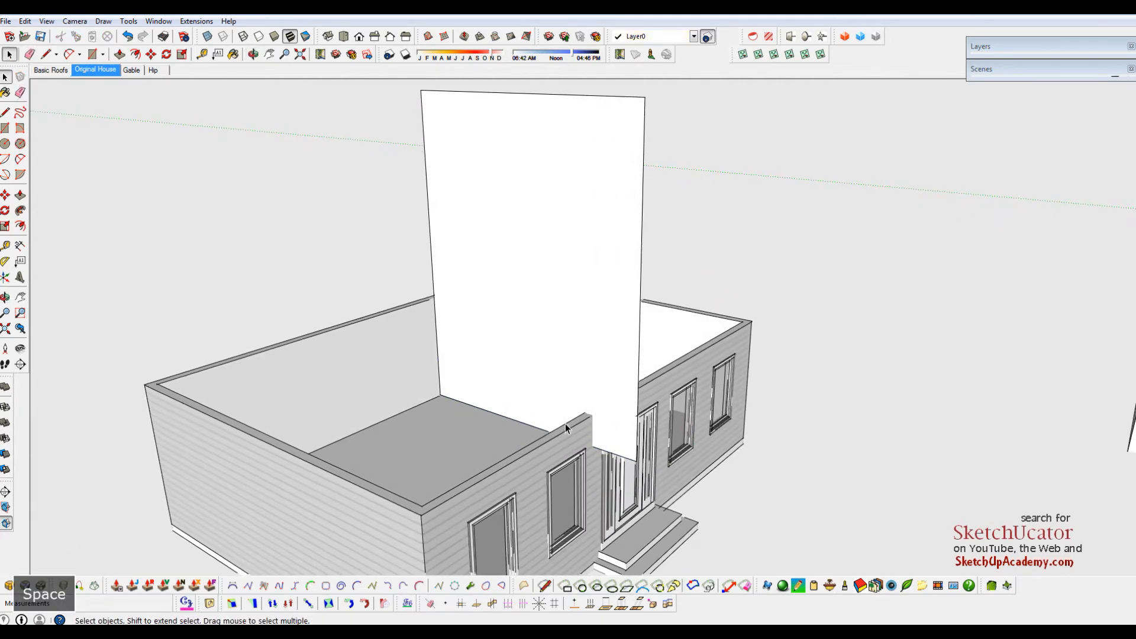
Step: Make a group from the vertical face together with its bounding edges
scroll(566, 423, "up", 1)
scroll(578, 361, "down", 2)
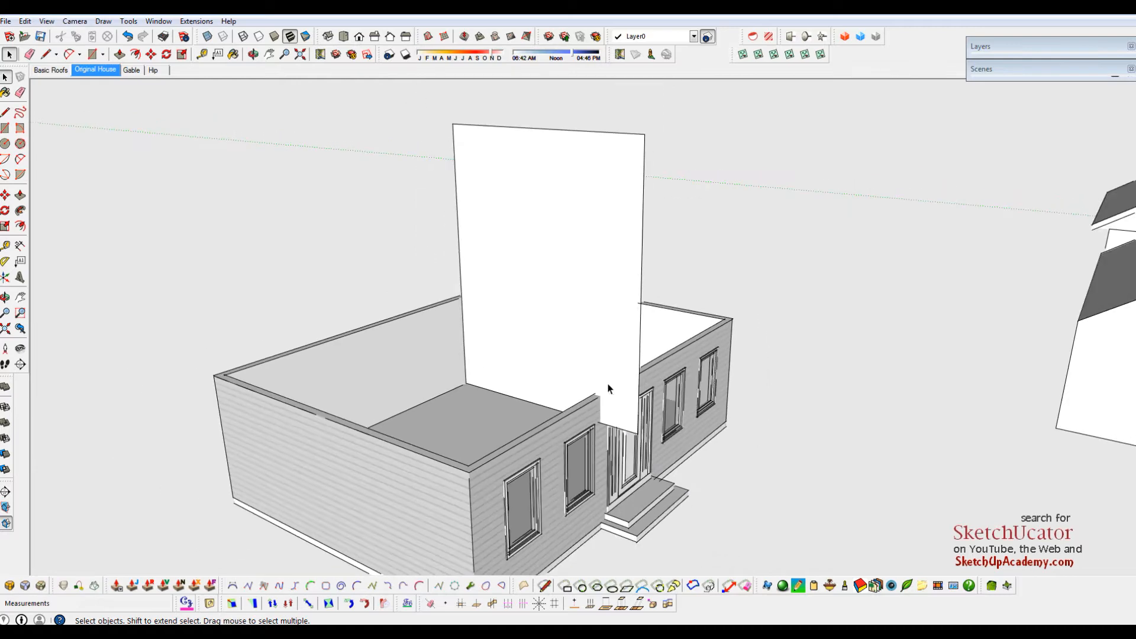
left_click(565, 289)
right_click(564, 290)
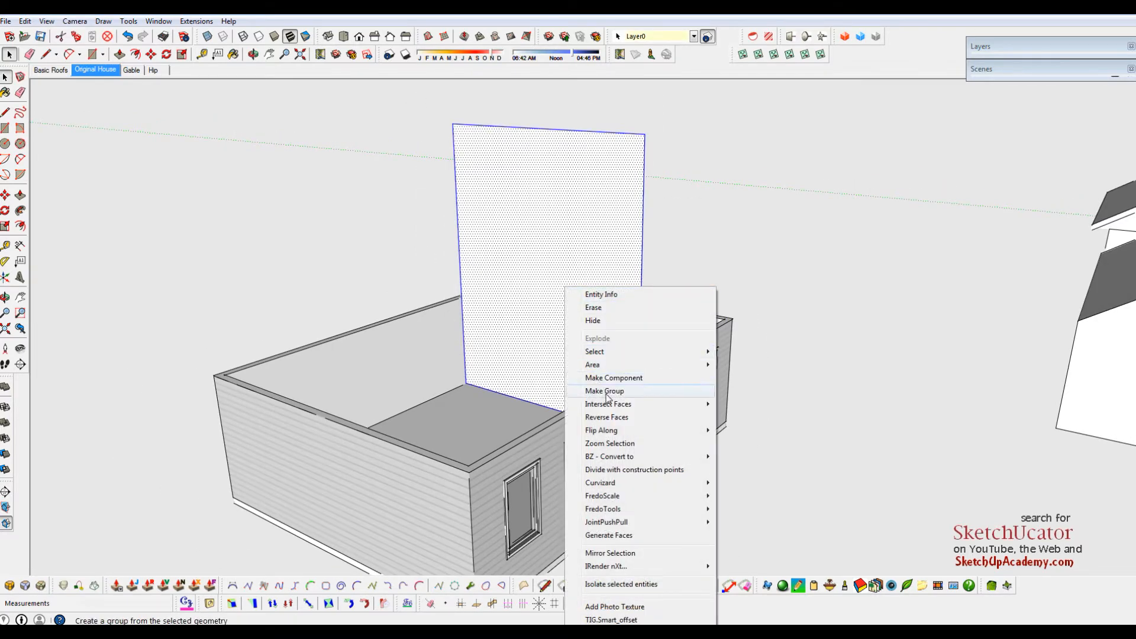
left_click(607, 392)
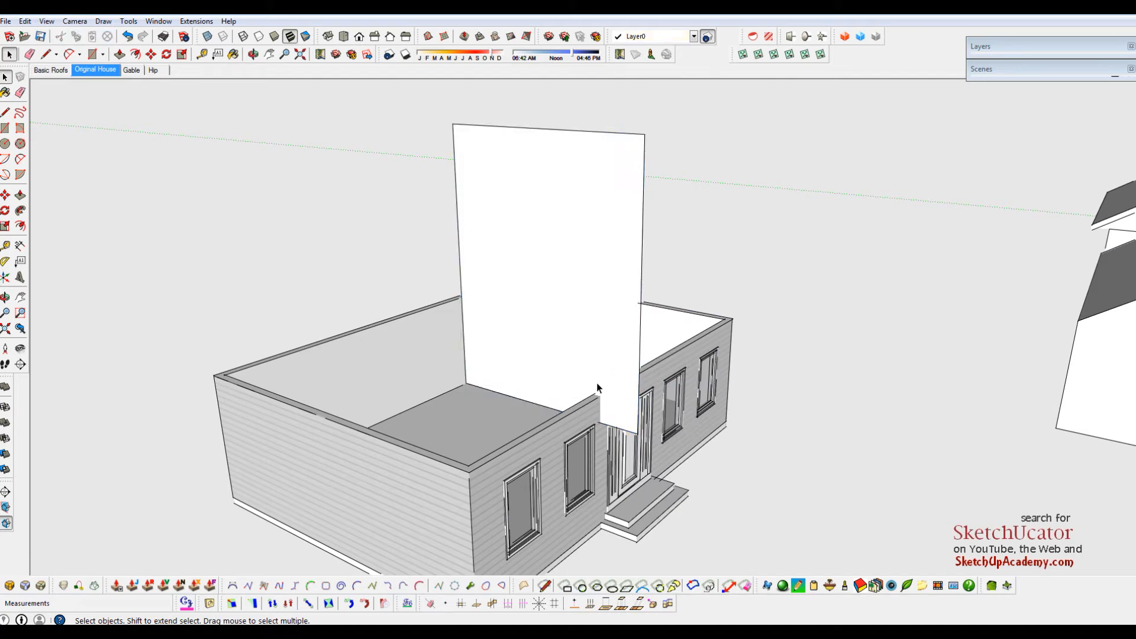
Step: Create a 40-degree protractor guide on the vertical face, centered where it meets the front wall's inner top edge and rising toward the ridge
scroll(602, 404, "up", 3)
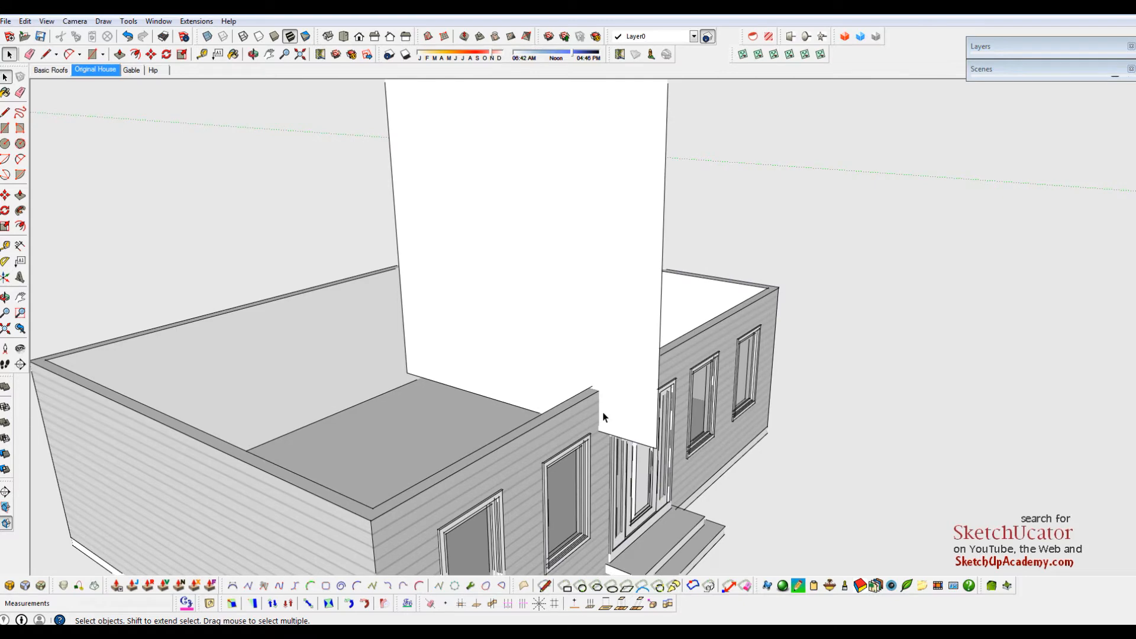
scroll(601, 406, "down", 3)
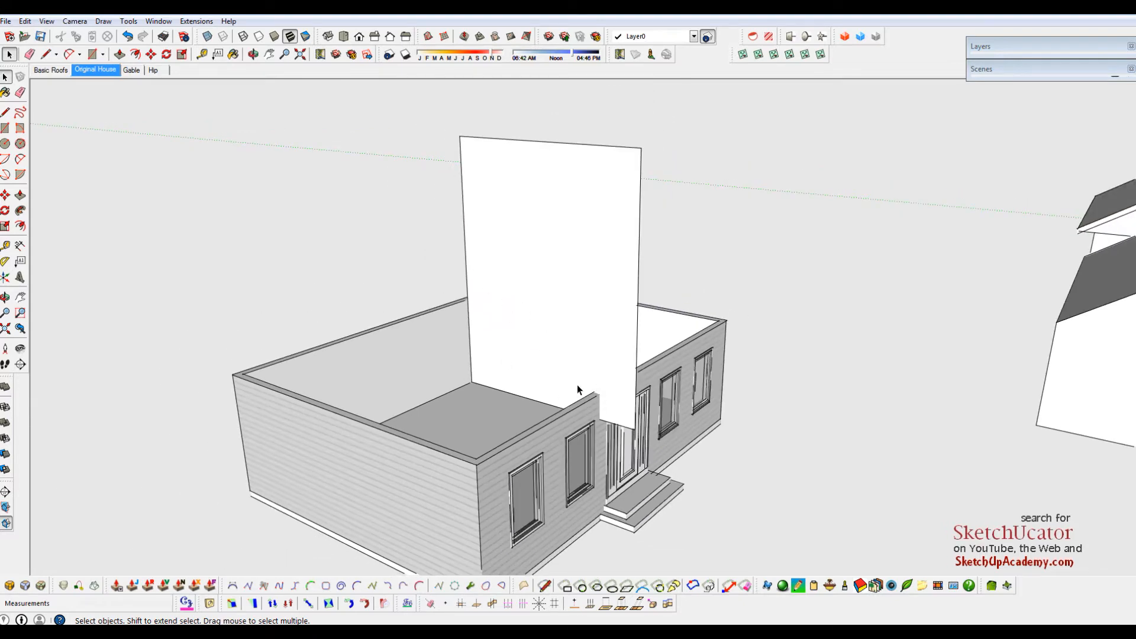
left_click(6, 263)
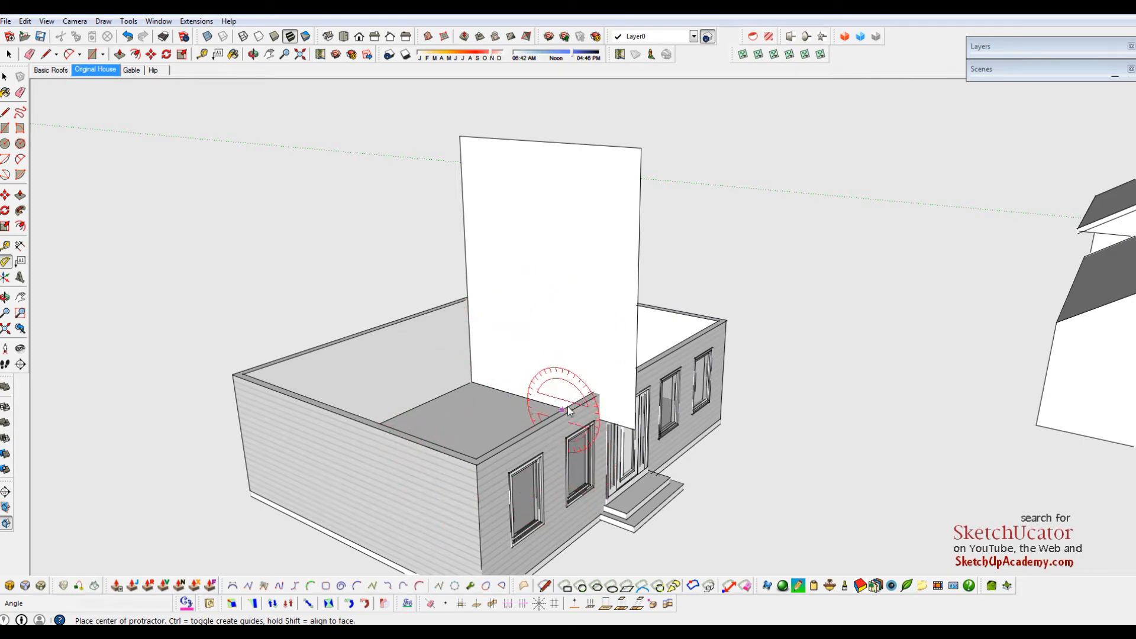
scroll(584, 393, "up", 2)
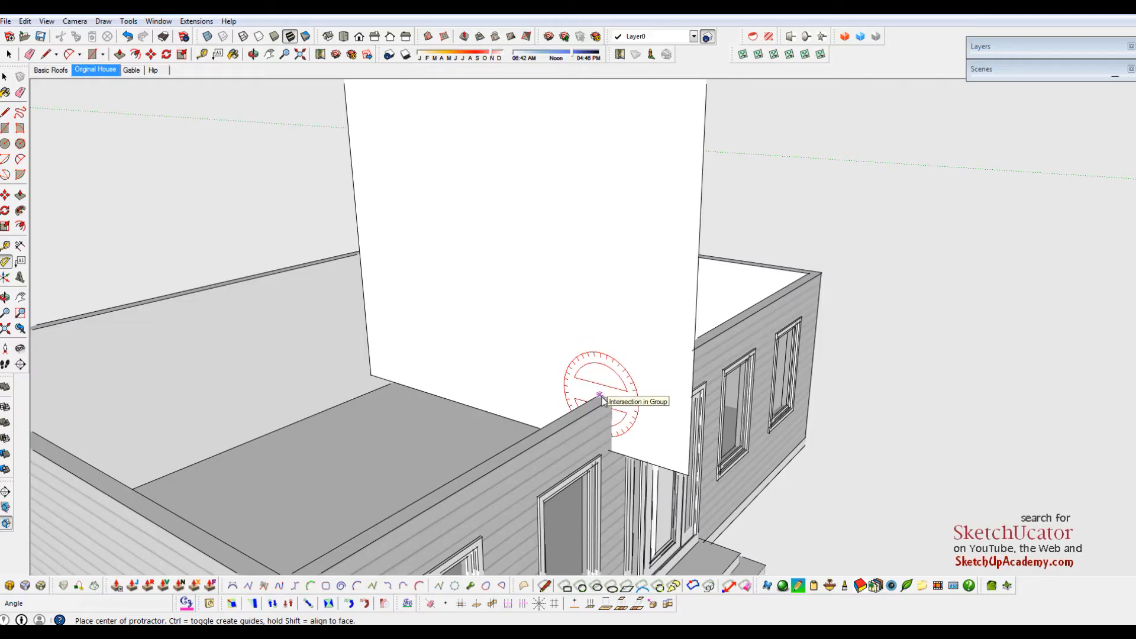
middle_click_drag(515, 375, 563, 398)
left_click(645, 417)
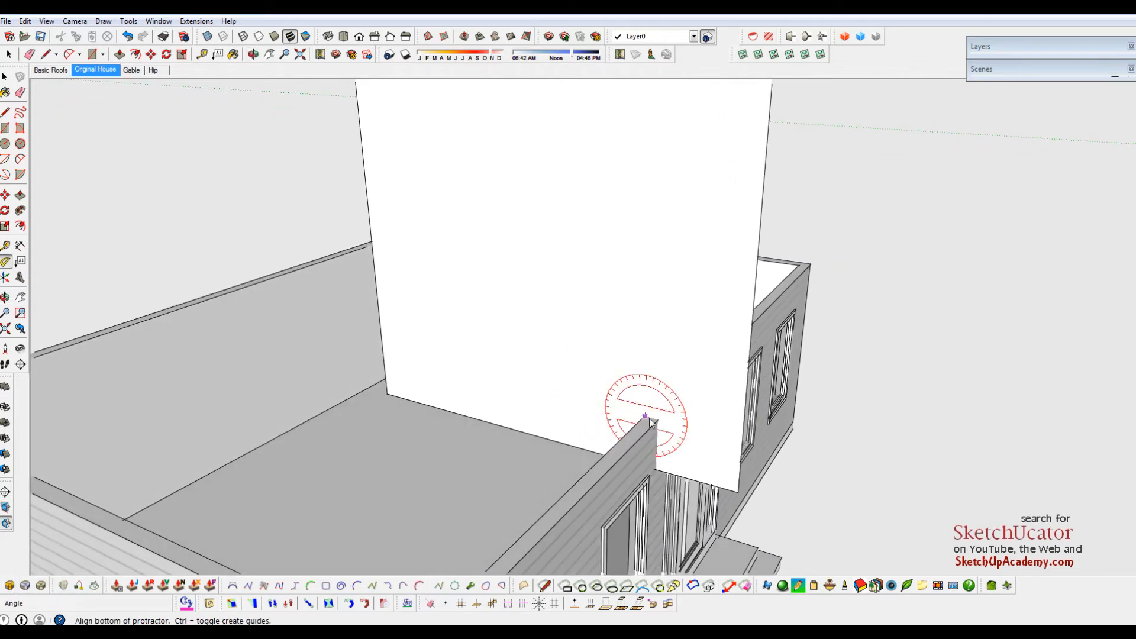
left_click(418, 358)
scroll(410, 342, "down", 2)
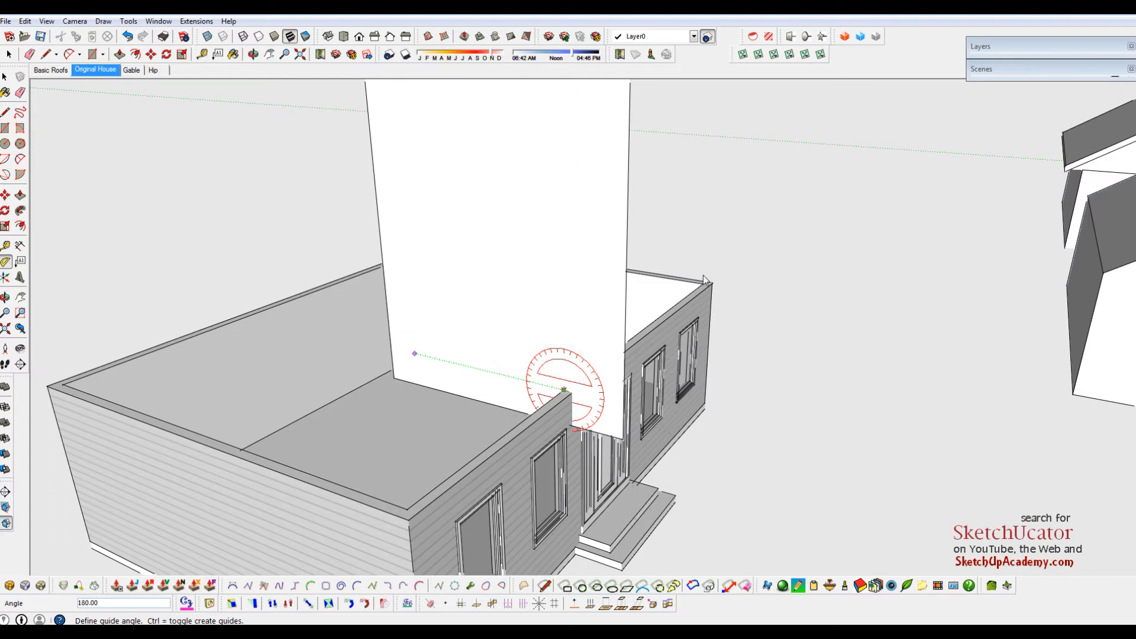
key("Escape")
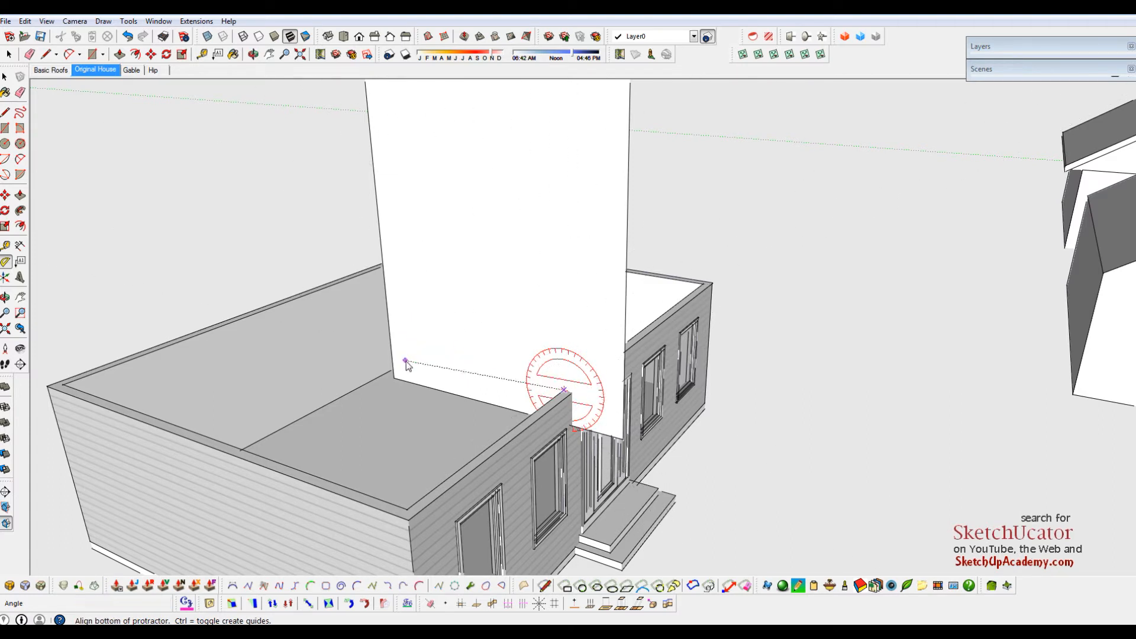
left_click(410, 353)
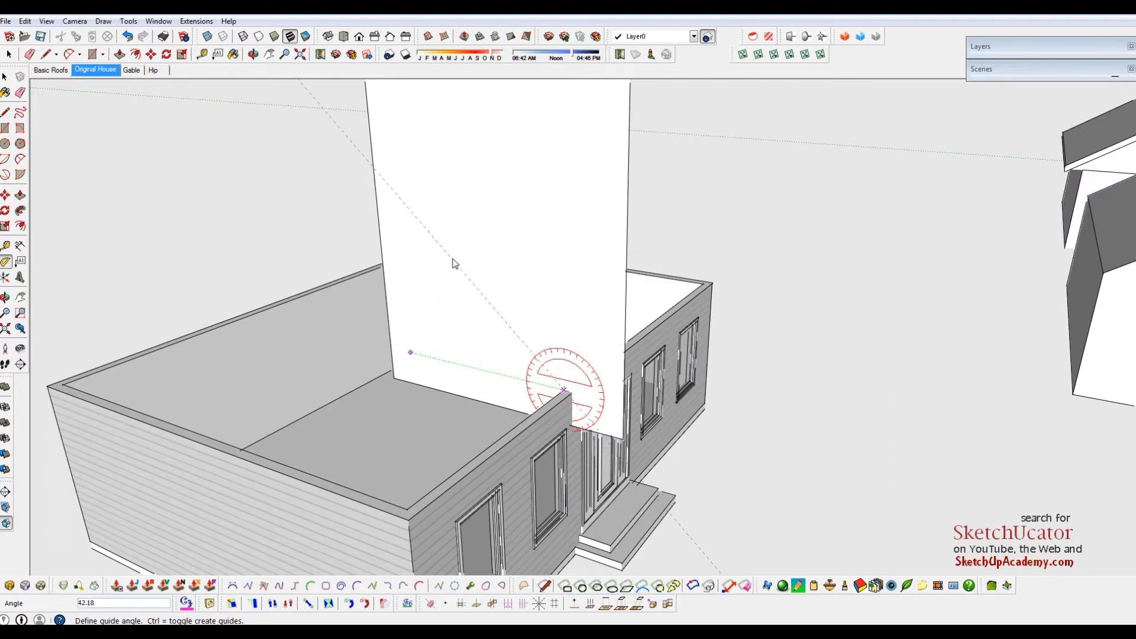
type("4")
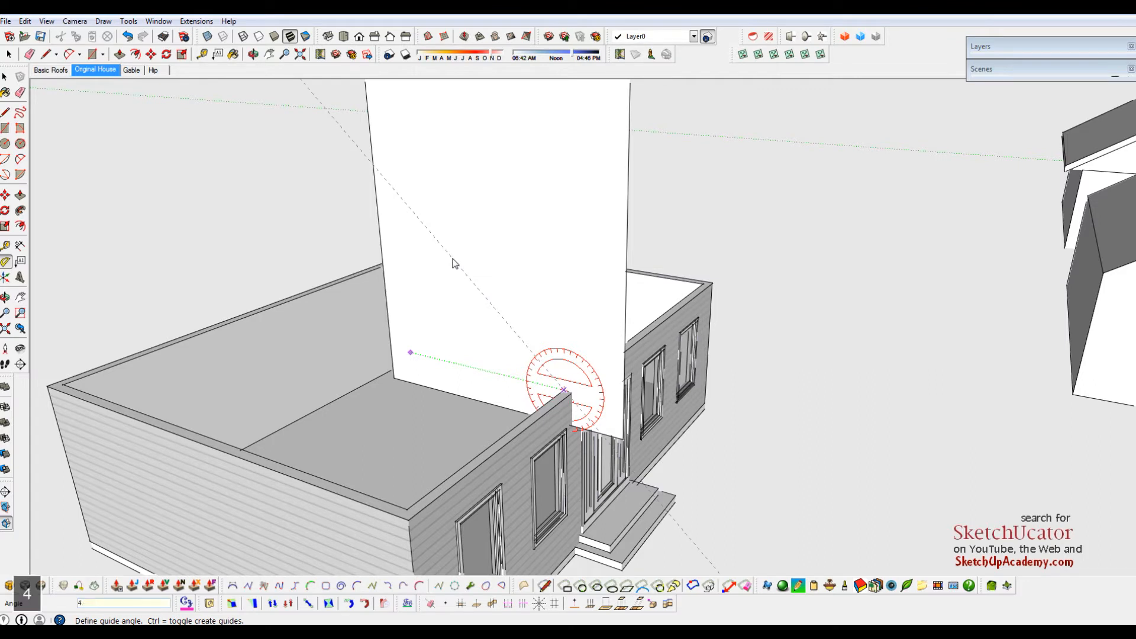
type("0")
key("Return")
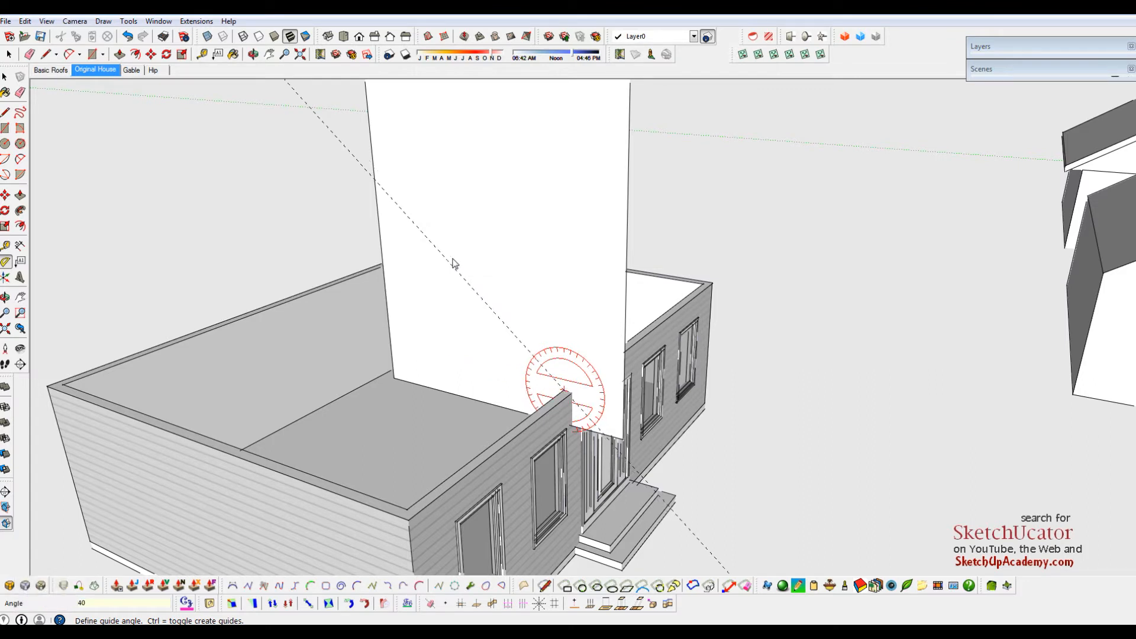
Step: Try the angled guide at 50 degrees and at an 8:12 pitch, and settle on a 10:12 pitch
type("50")
key("Return")
type("8:12")
key("Return")
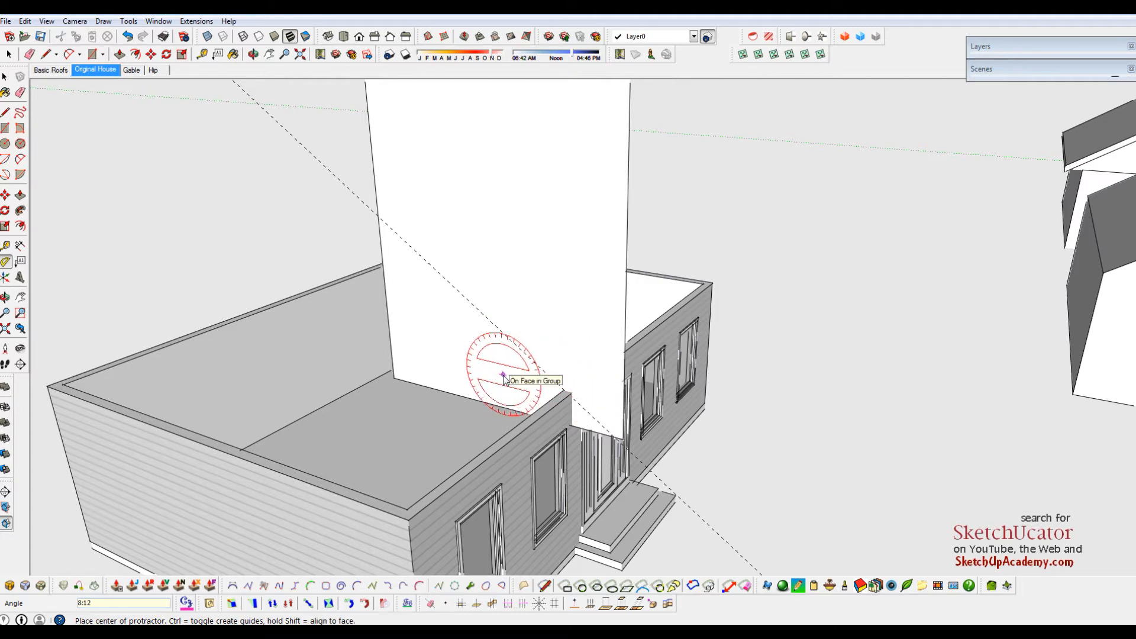
type("10:12")
key("Return")
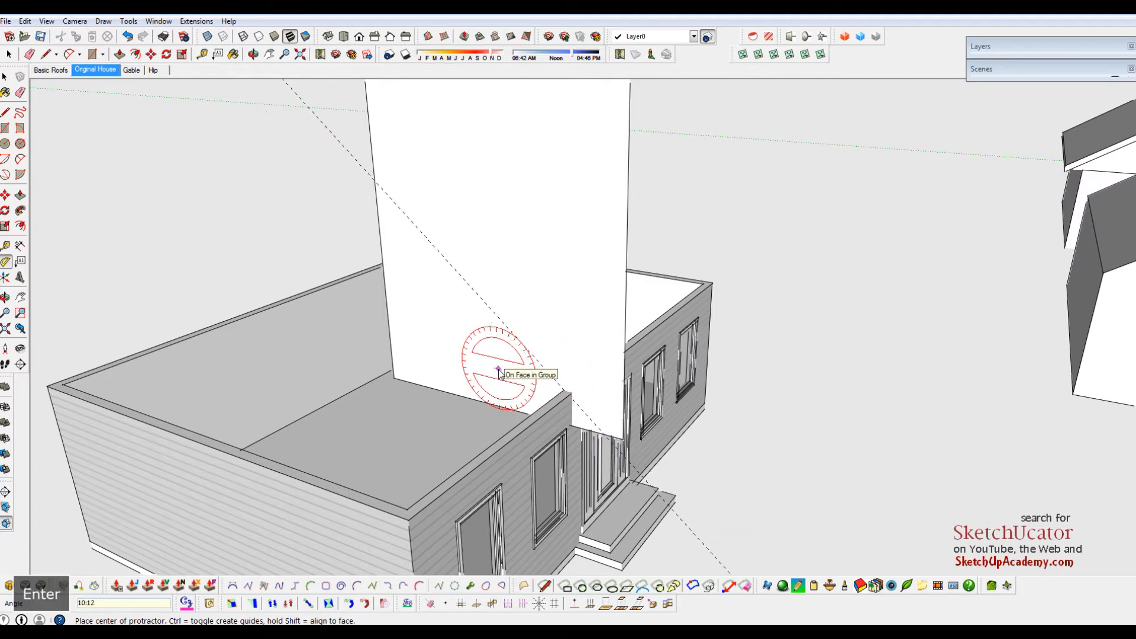
Step: Try the angled roof guide at 35 degrees, and settle on a 9:12 pitch
type("35")
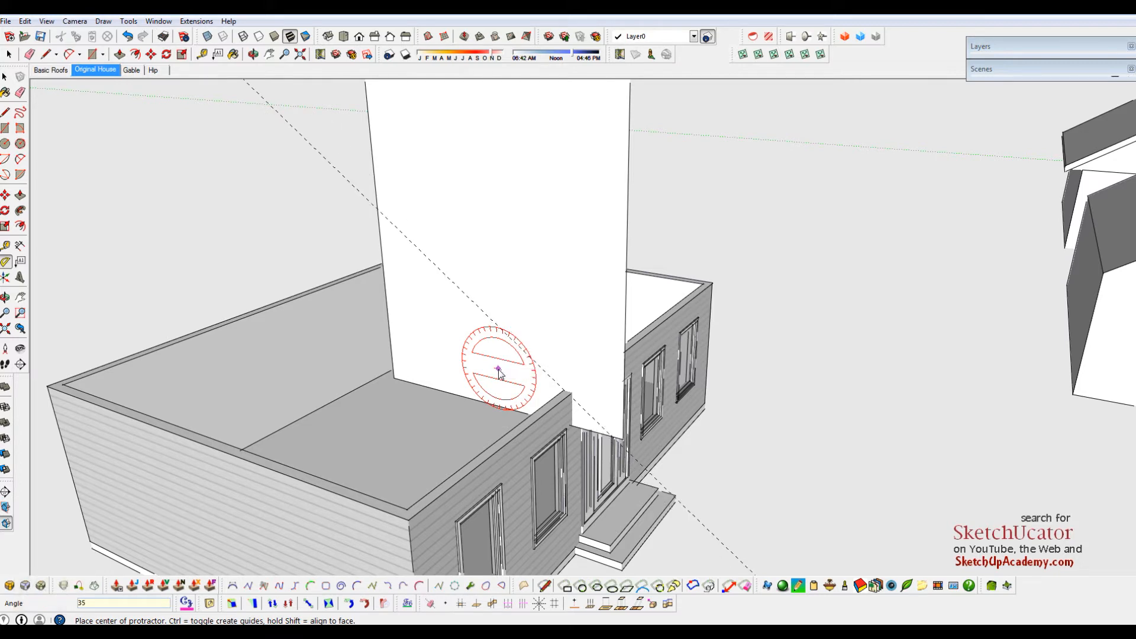
type("9:12")
key("Return")
key("space")
Step: Create a guide parallel to the pitch guide, offset 10 inches above it on the vertical face
middle_click_drag(498, 370, 648, 375)
scroll(630, 385, "up", 5)
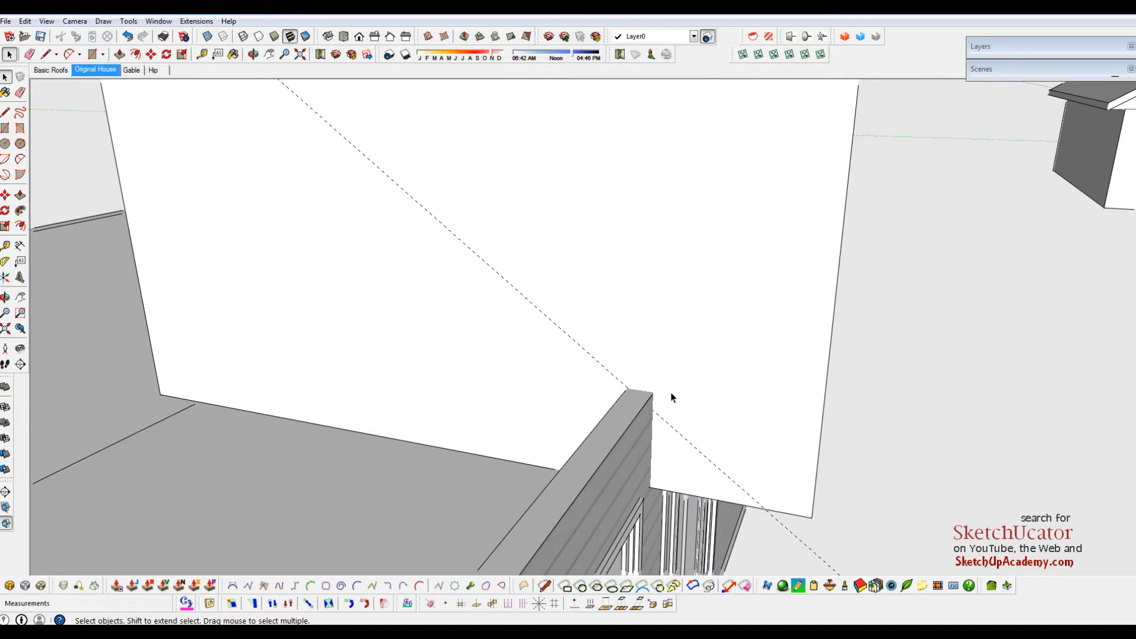
scroll(672, 392, "down", 5)
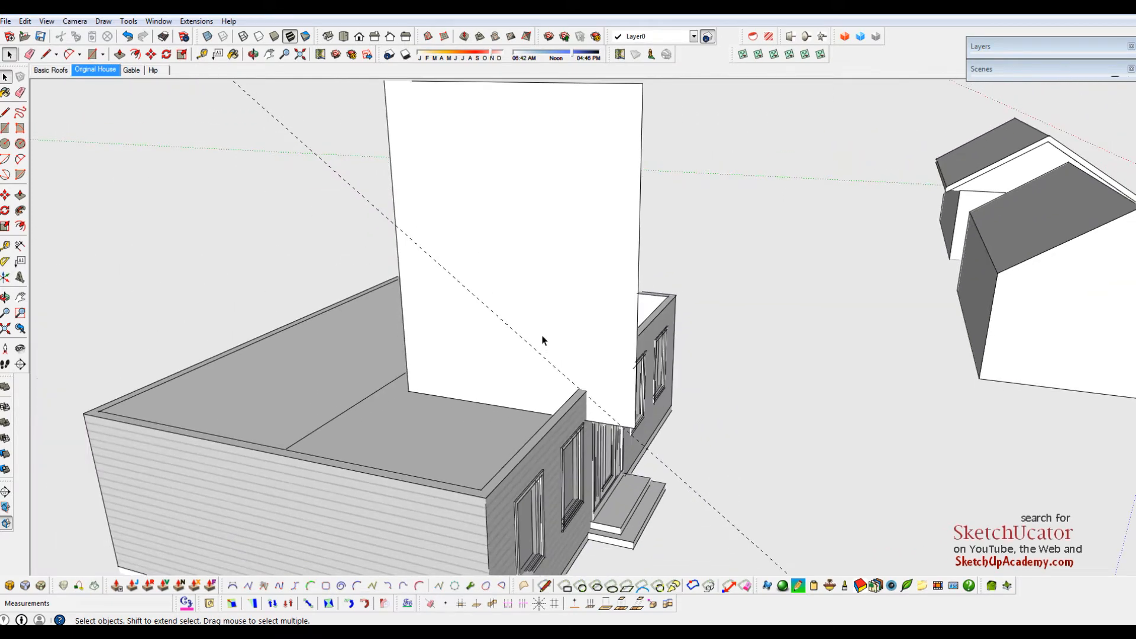
key("t")
left_click(530, 346)
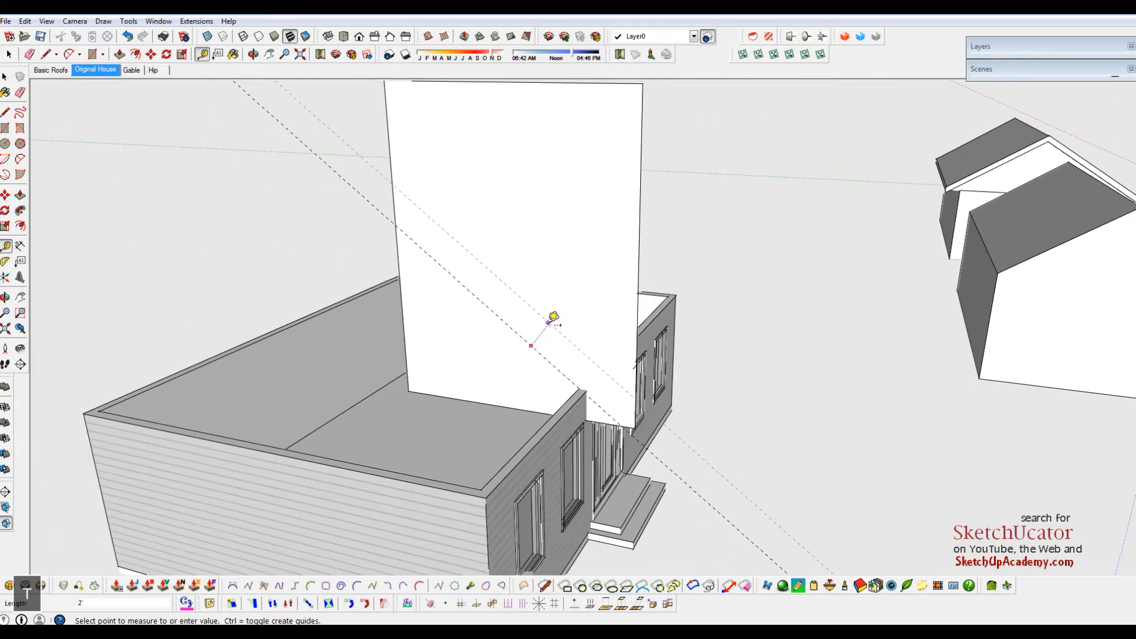
type("10")
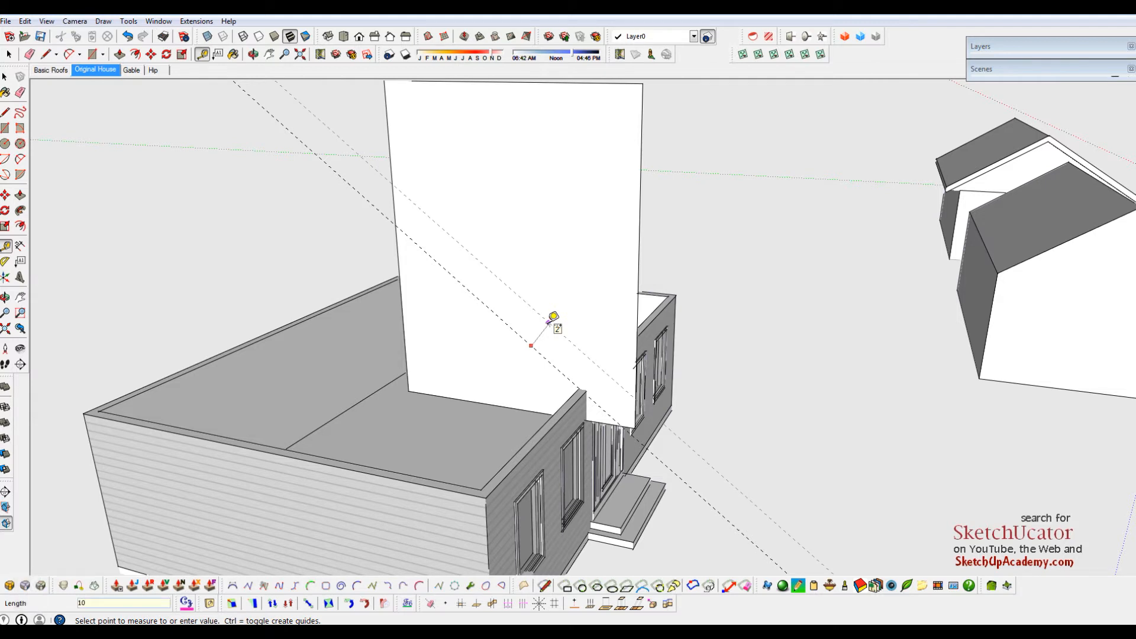
key("Return")
key("space")
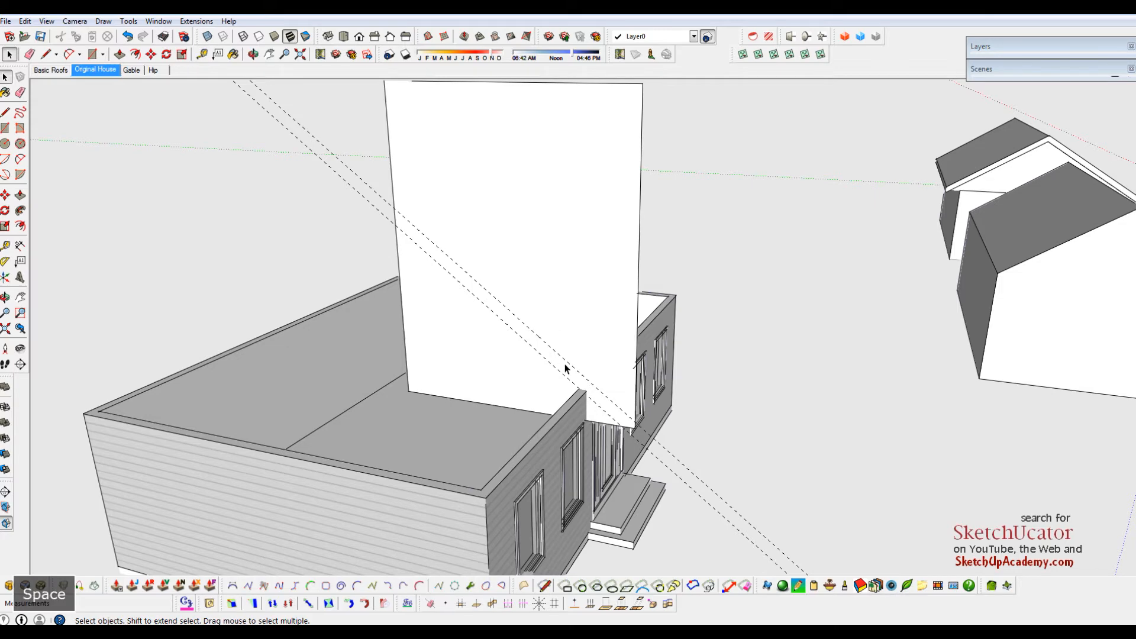
Step: Create a vertical guide parallel to the face's outer edge, passing through the front wall's outer top corner
scroll(594, 411, "up", 4)
middle_click_drag(621, 400, 633, 394)
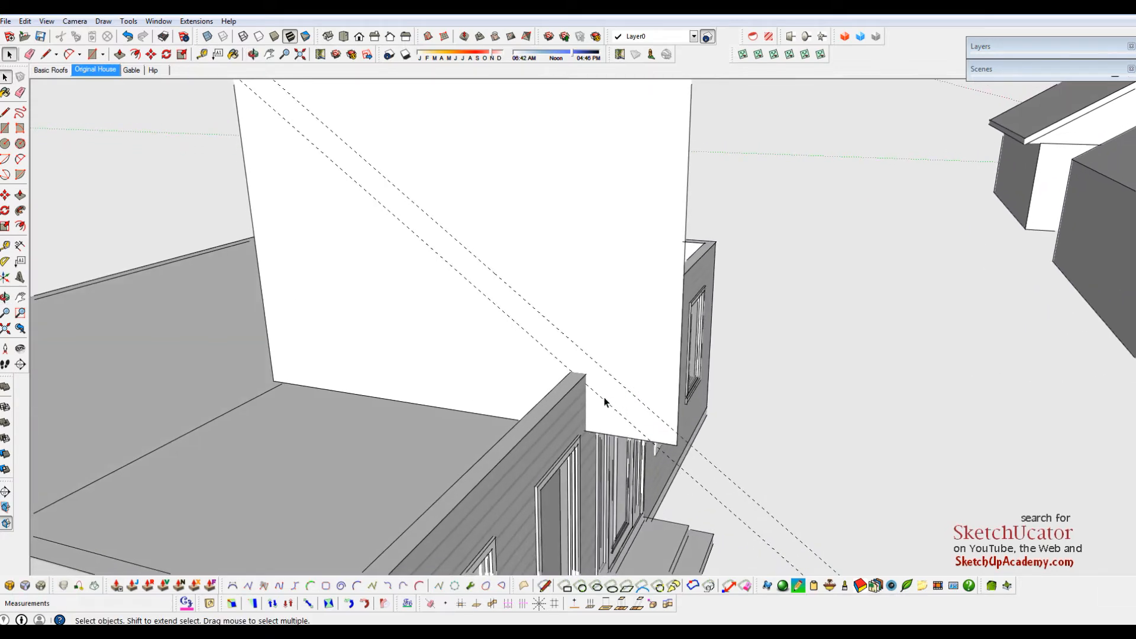
scroll(577, 386, "up", 2)
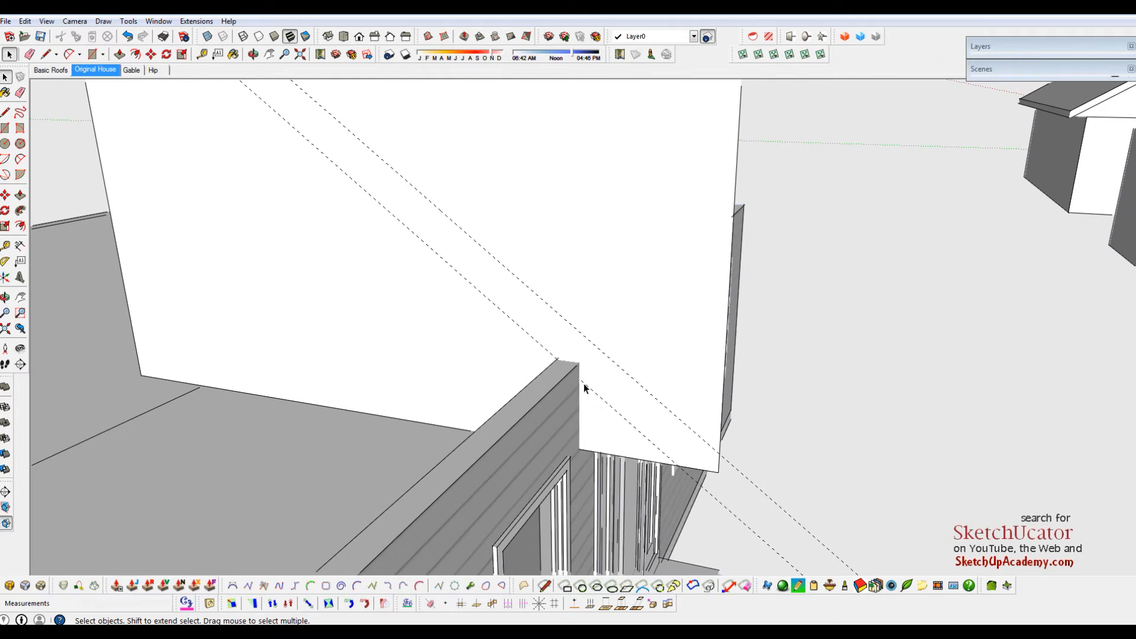
key("t")
left_click(728, 346)
scroll(724, 319, "down", 3)
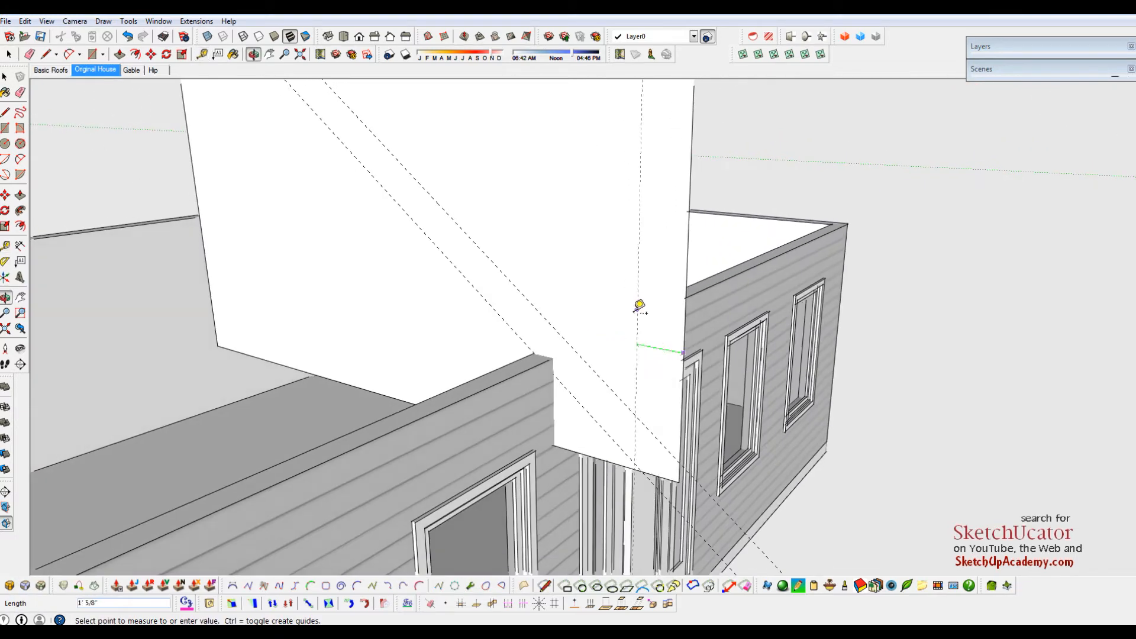
left_click(553, 359)
middle_click_drag(569, 467, 625, 473)
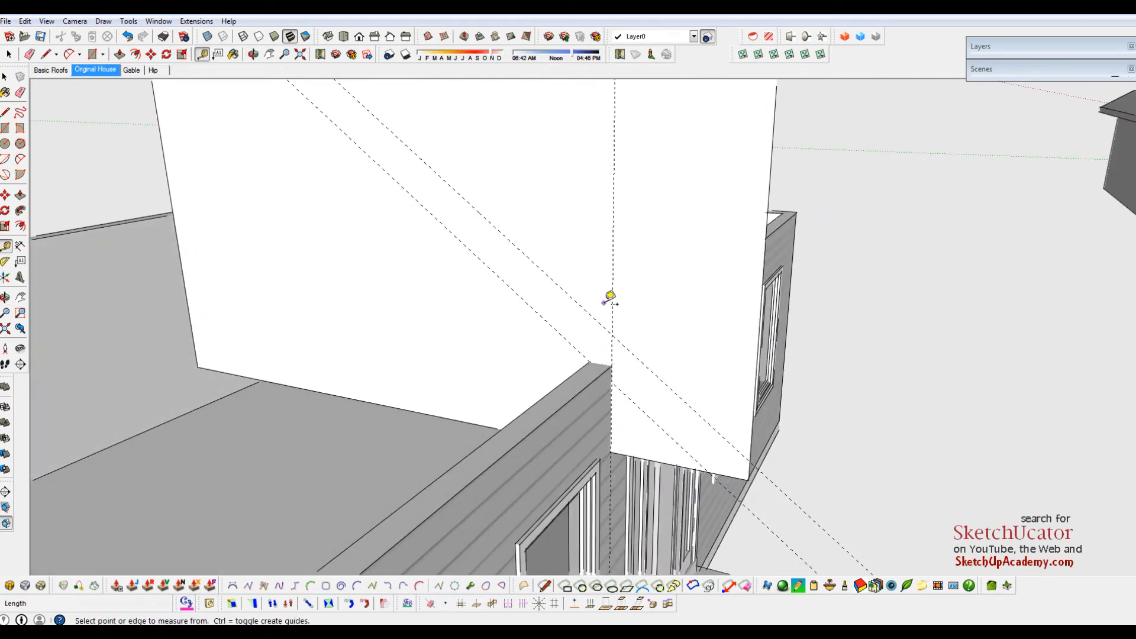
Step: Create a second vertical guide 24 inches outside the wall-corner guide to mark the eave overhang
scroll(610, 302, "up", 1)
left_click(613, 320)
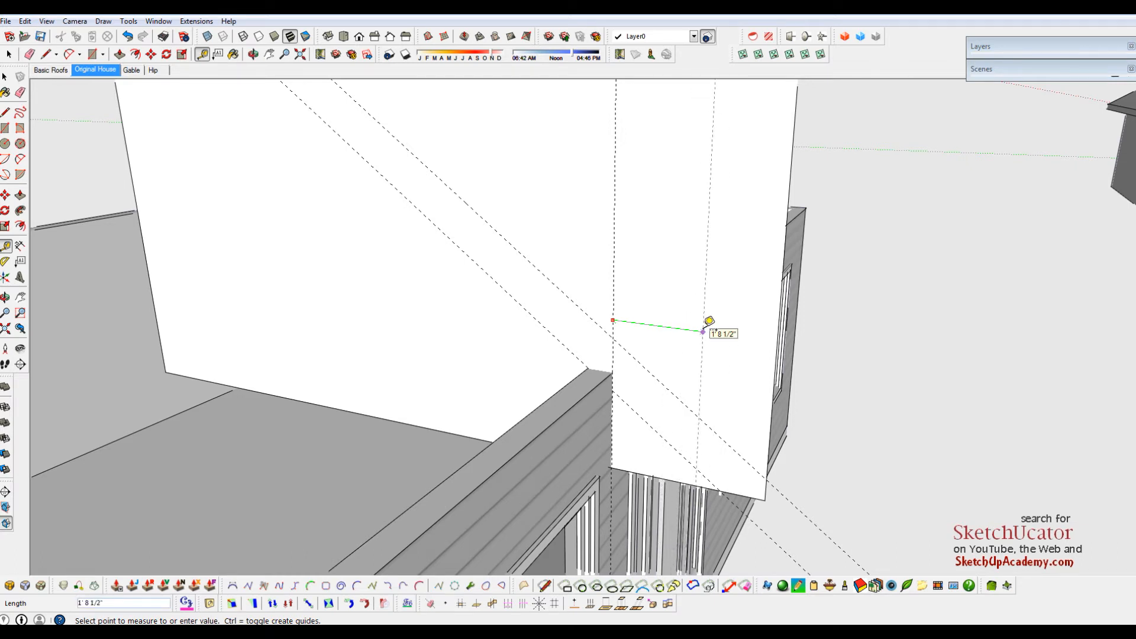
type("24")
key("Return")
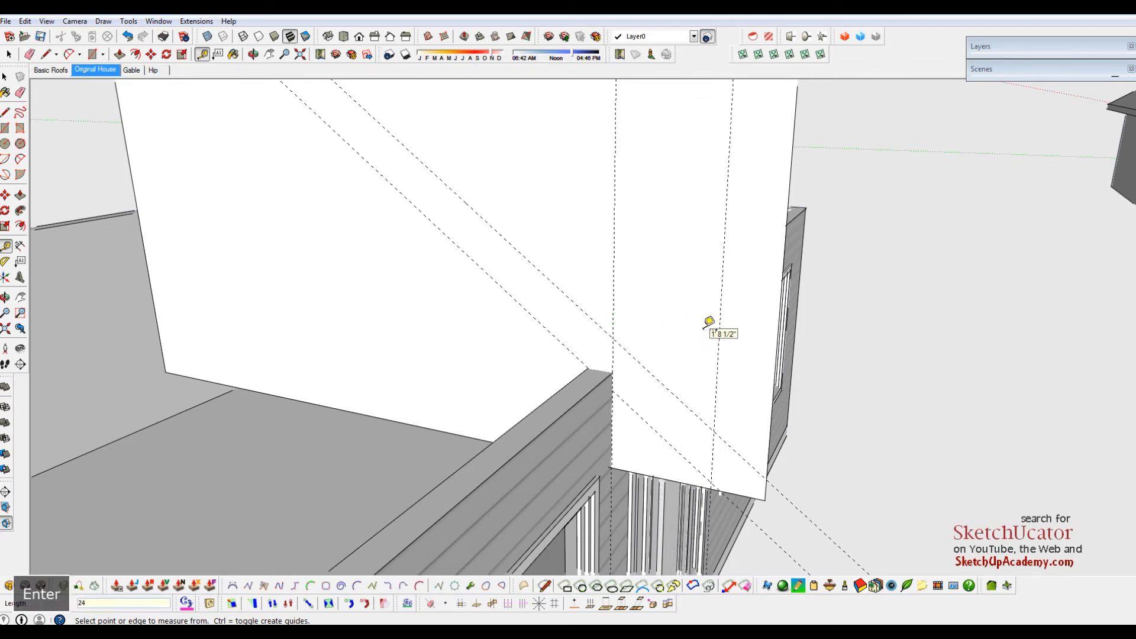
key("space")
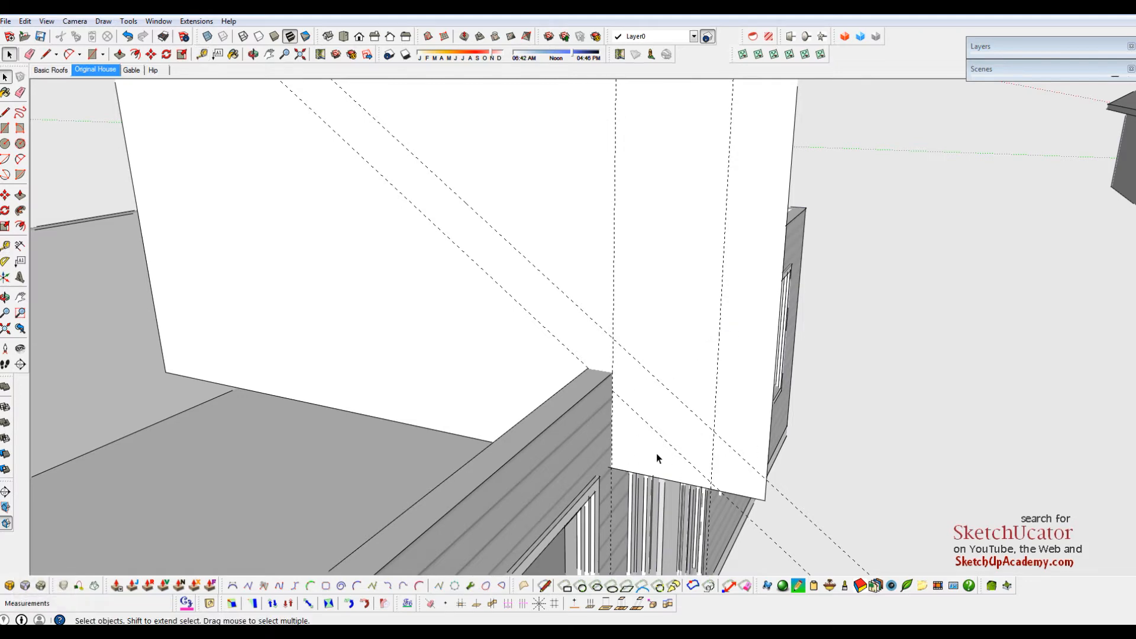
Step: Draw an 8-inch fascia line down from the upper pitch guide's intersection with the overhang guide, and a level soffit line back to the wall
scroll(652, 429, "down", 2)
scroll(697, 425, "up", 2)
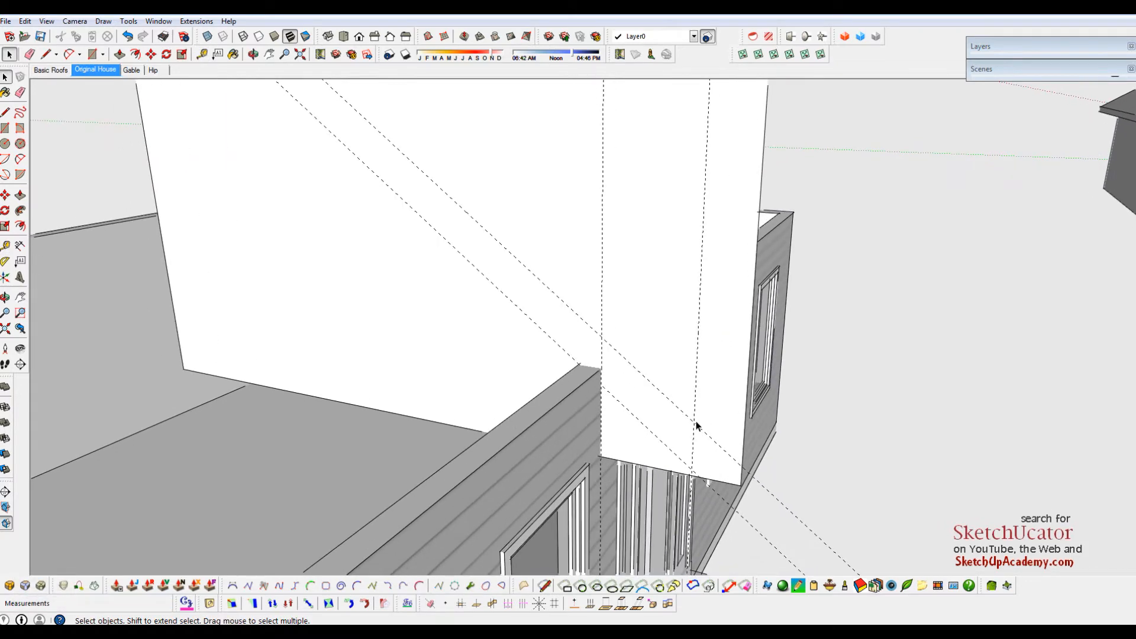
key("l")
left_click(693, 422)
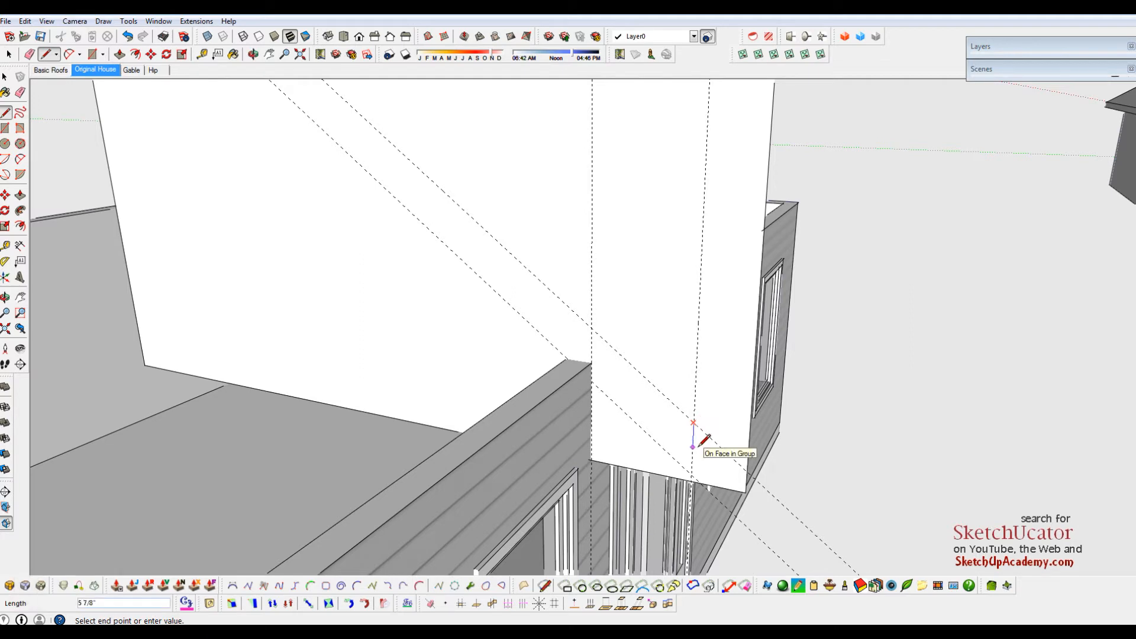
type("8")
key("Return")
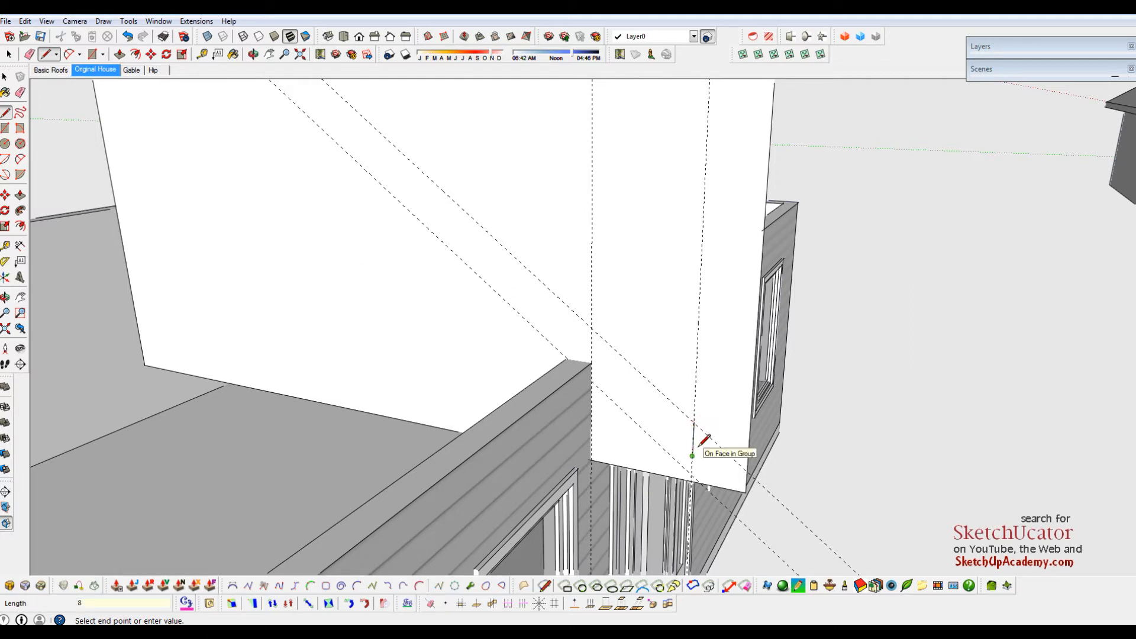
left_click(591, 437)
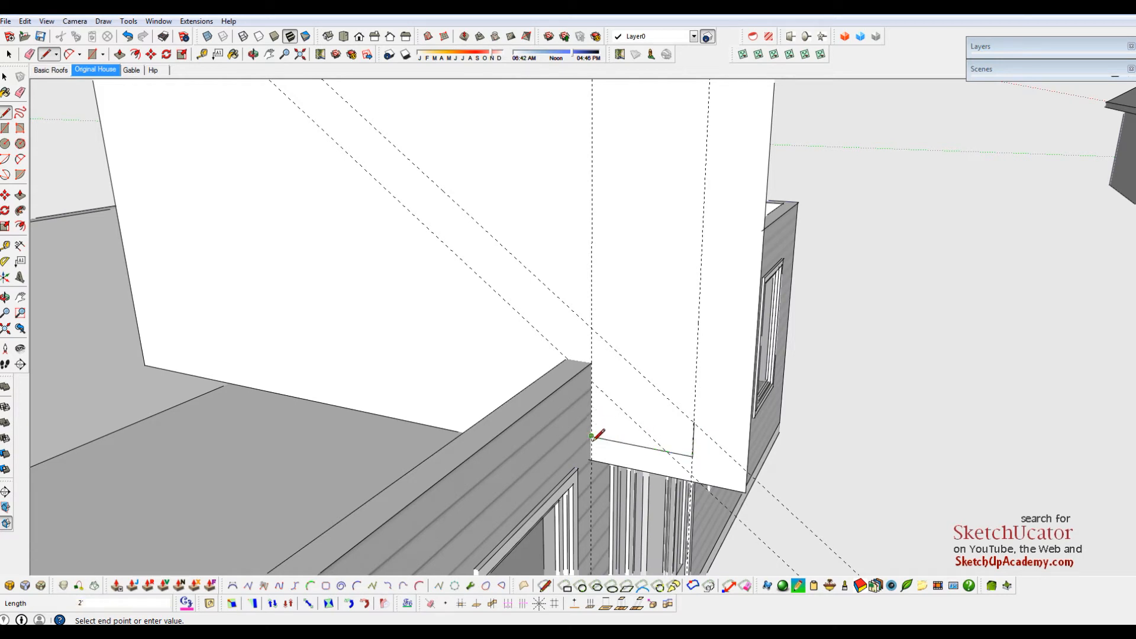
Step: Close the roof profile up and across the wall top, along the lower pitch guide to the face's ridge-side edge, and back down the upper guide
left_click(591, 362)
left_click(566, 358)
scroll(714, 513, "down", 3)
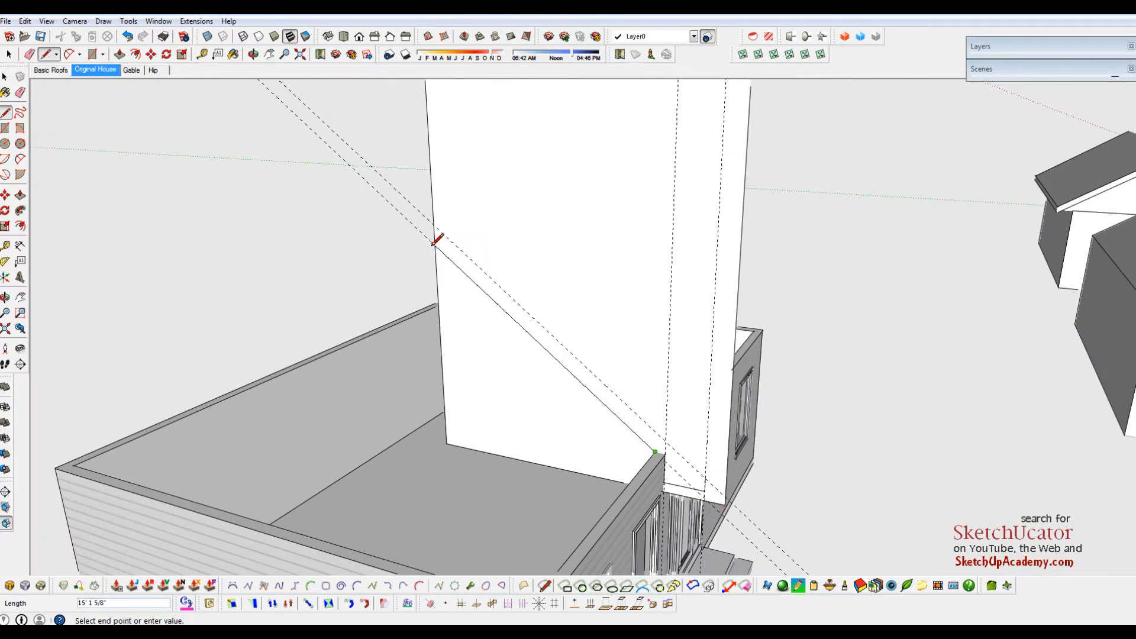
left_click(434, 244)
left_click(434, 225)
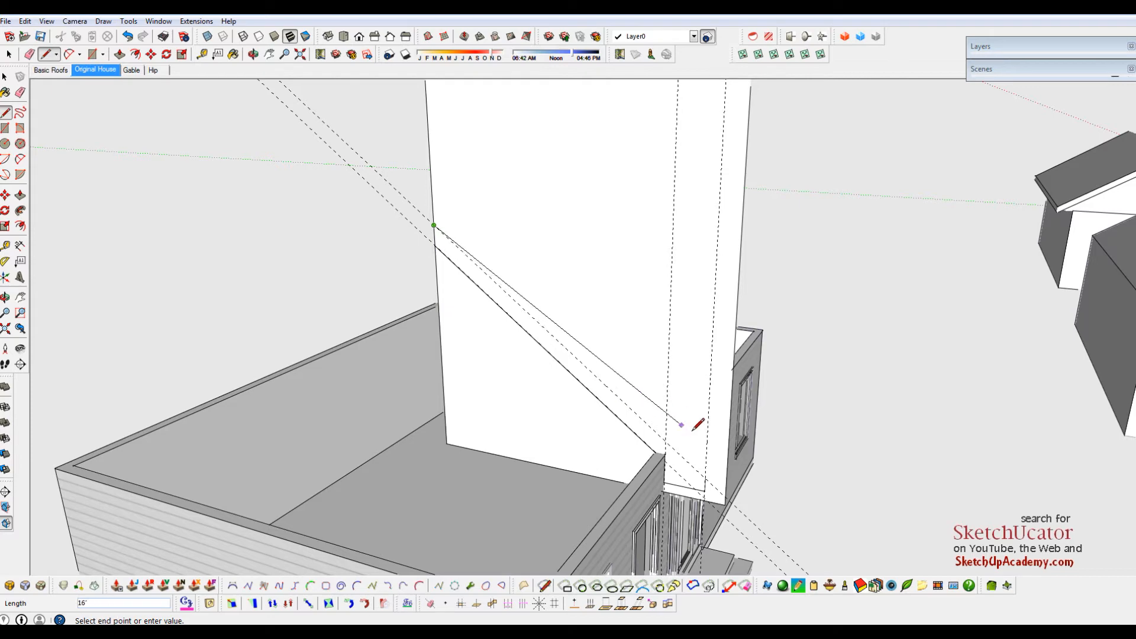
left_click(706, 480)
key("space")
Step: Draw a 4 by 4 inch square gutter outline on the outside of the fascia, starting slightly below its top corner
middle_click_drag(704, 470, 684, 493)
scroll(684, 493, "up", 5)
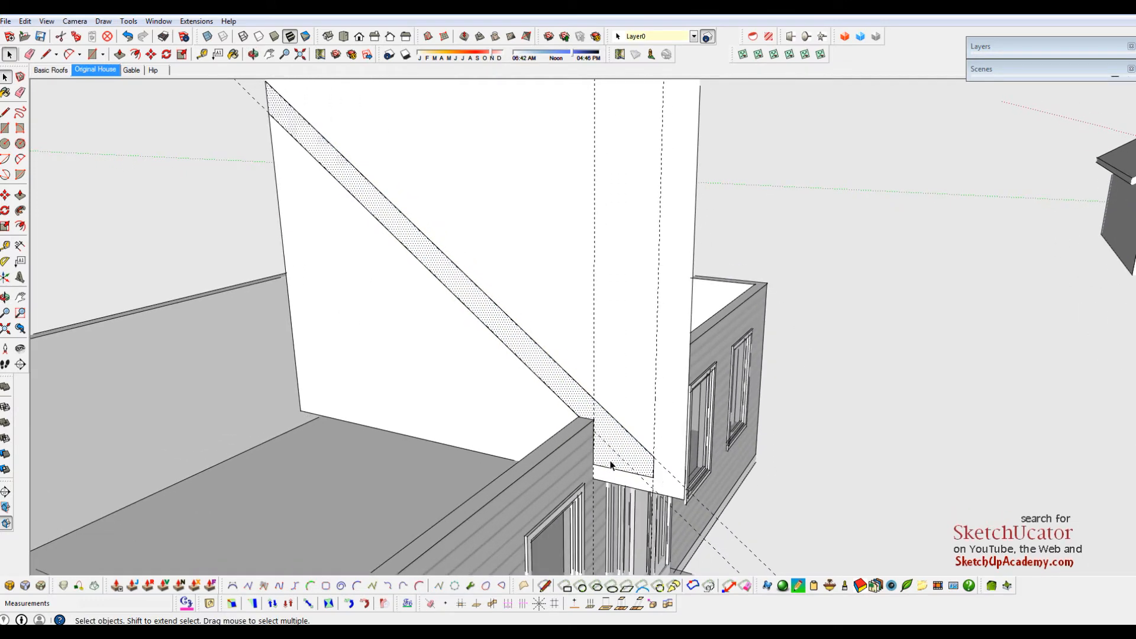
middle_click_drag(700, 507, 719, 477)
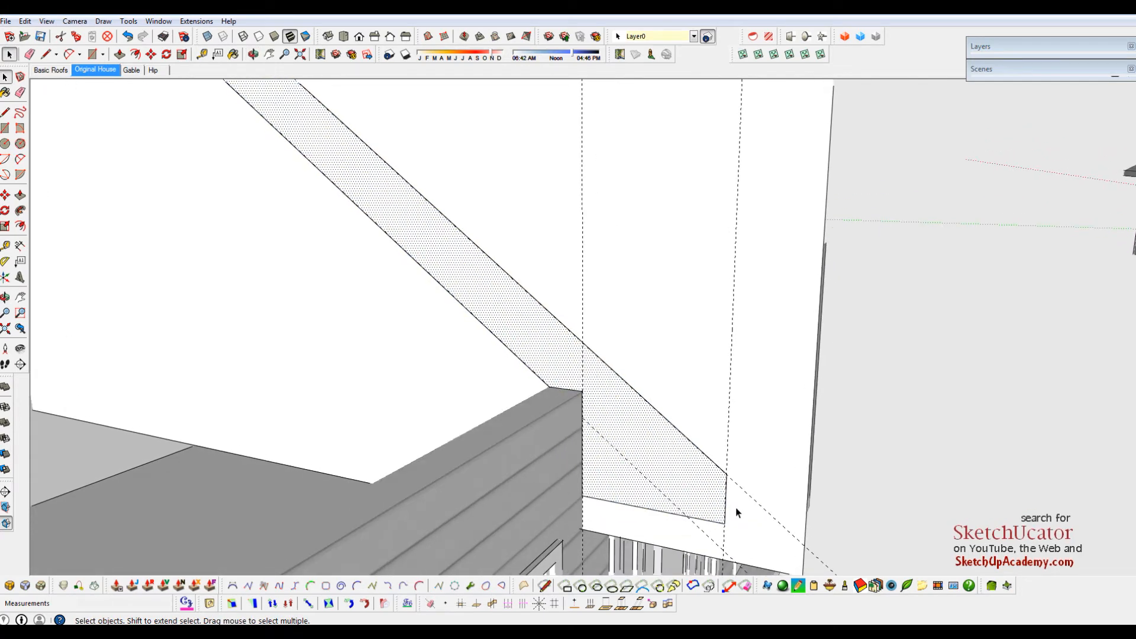
scroll(736, 512, "up", 2)
key("l")
left_click(724, 476)
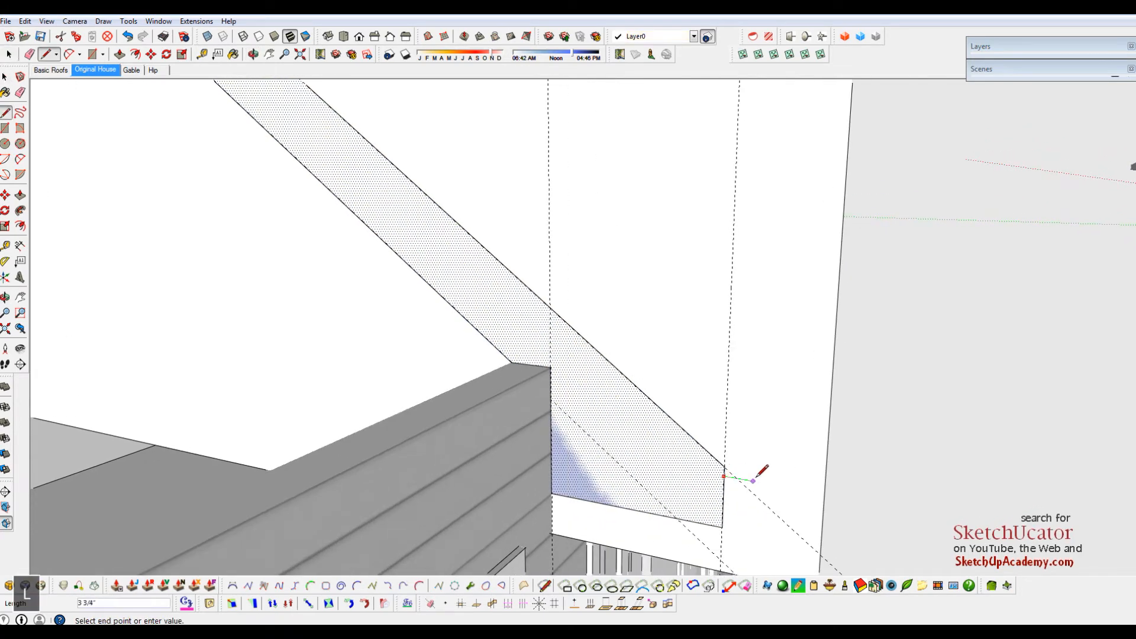
type("4")
key("Return")
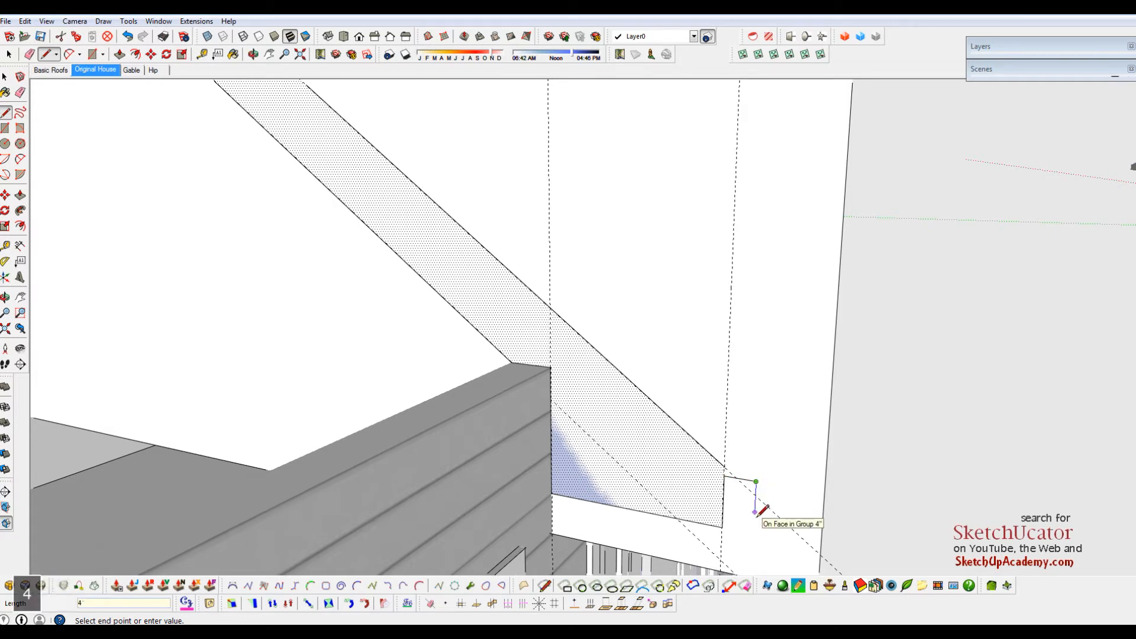
type("4")
key("Return")
left_click(723, 506)
key("space")
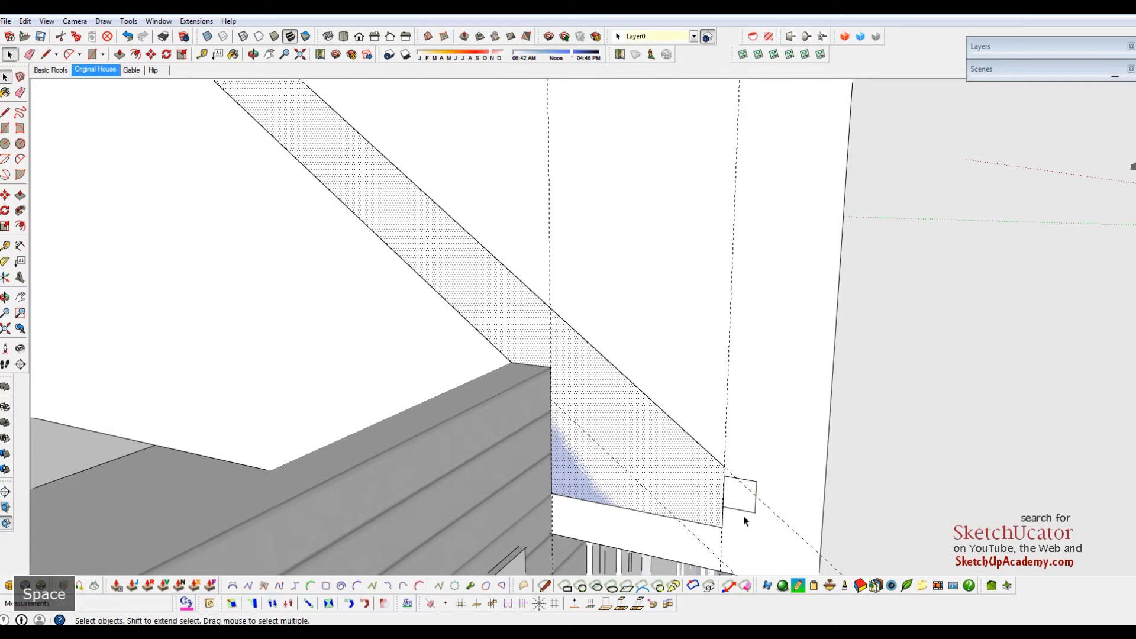
Step: Taper the gutter profile by moving its outer bottom corner about 7/8 inch toward the fascia
scroll(744, 520, "up", 2)
key("m")
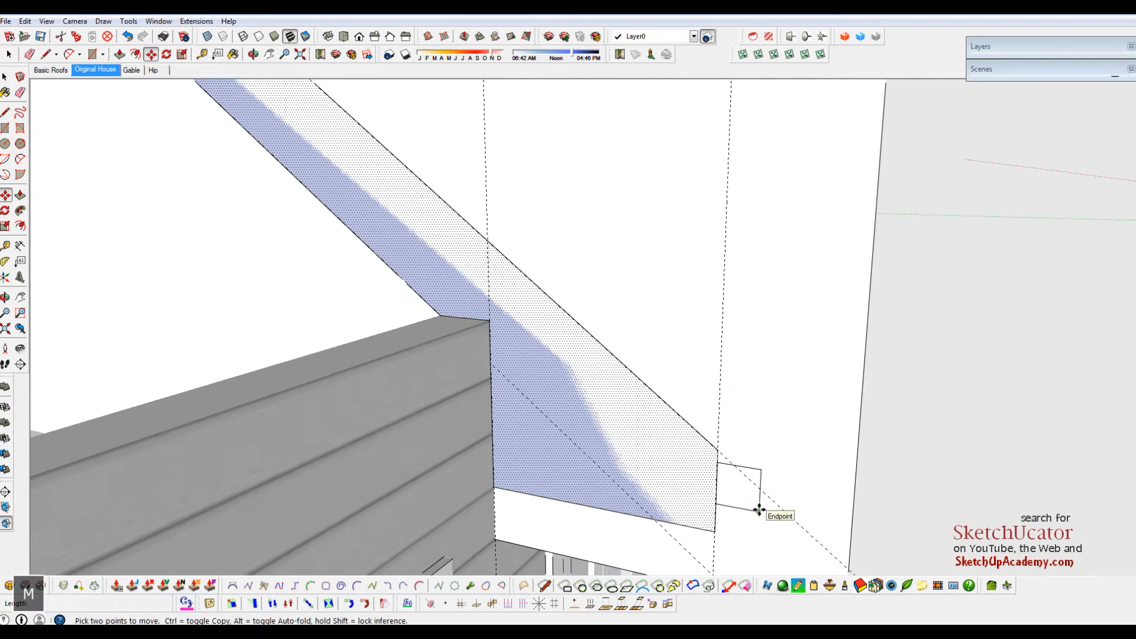
left_click(758, 509)
key("space")
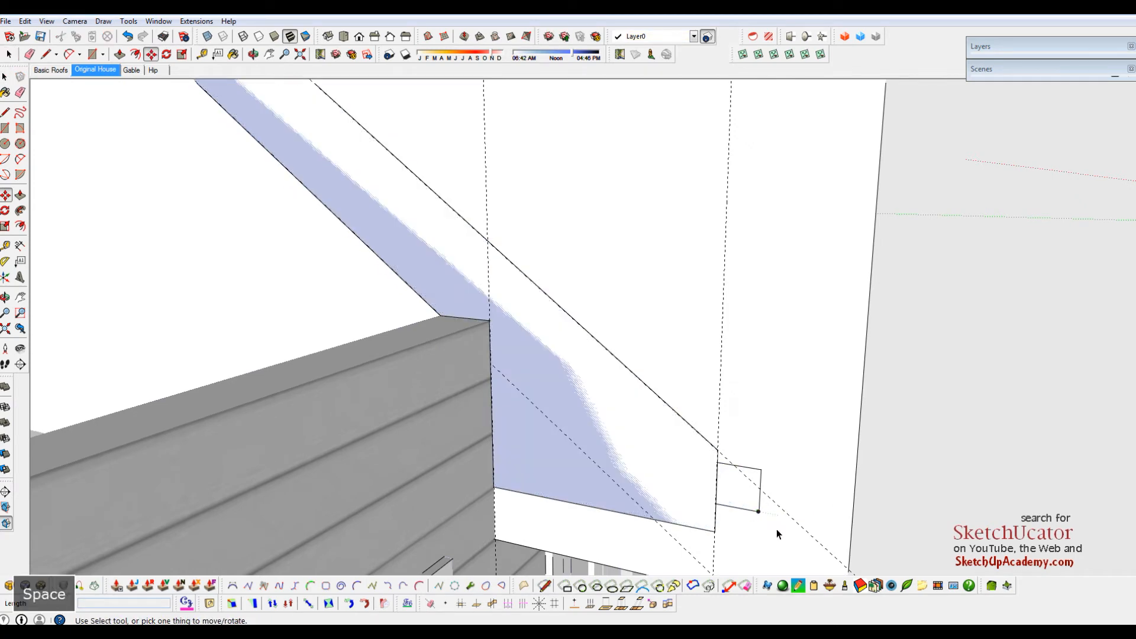
key("m")
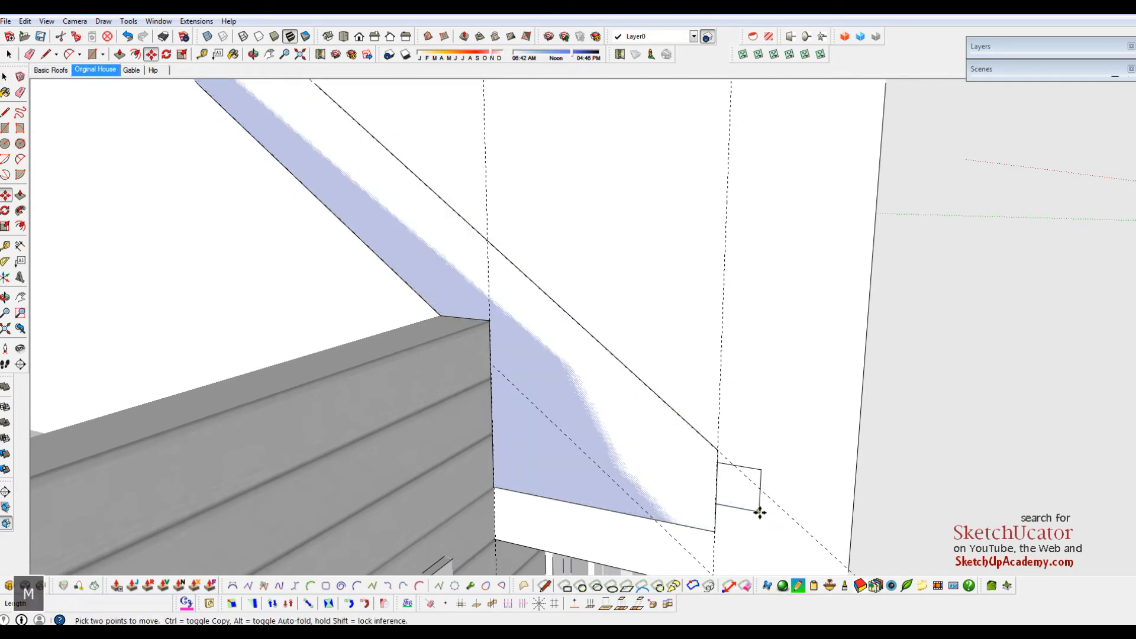
left_click(759, 511)
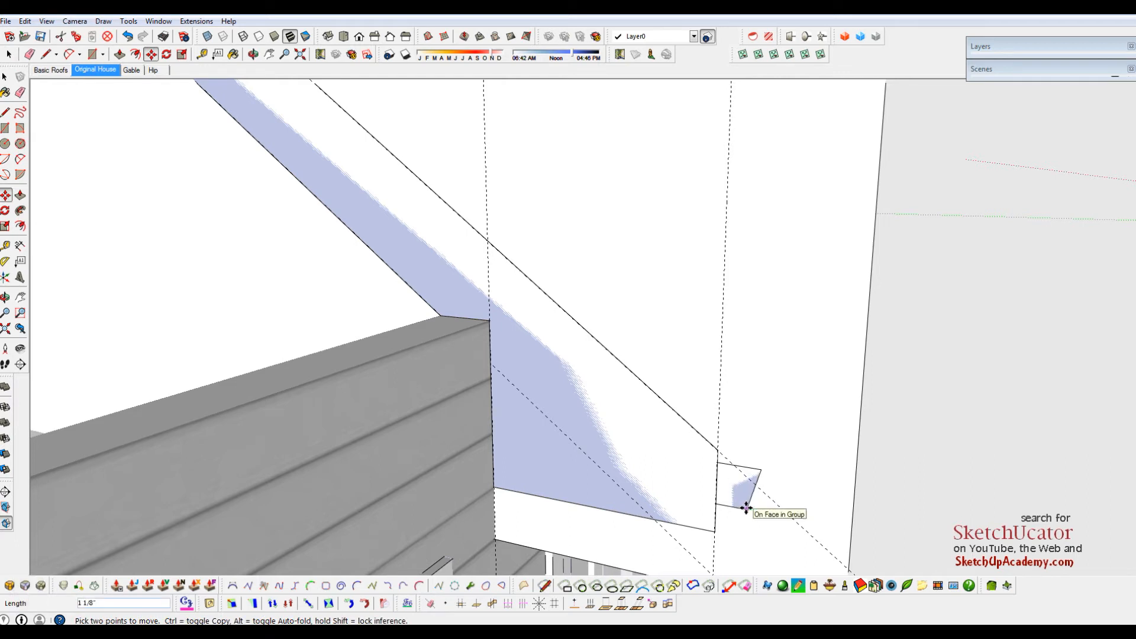
left_click(746, 506)
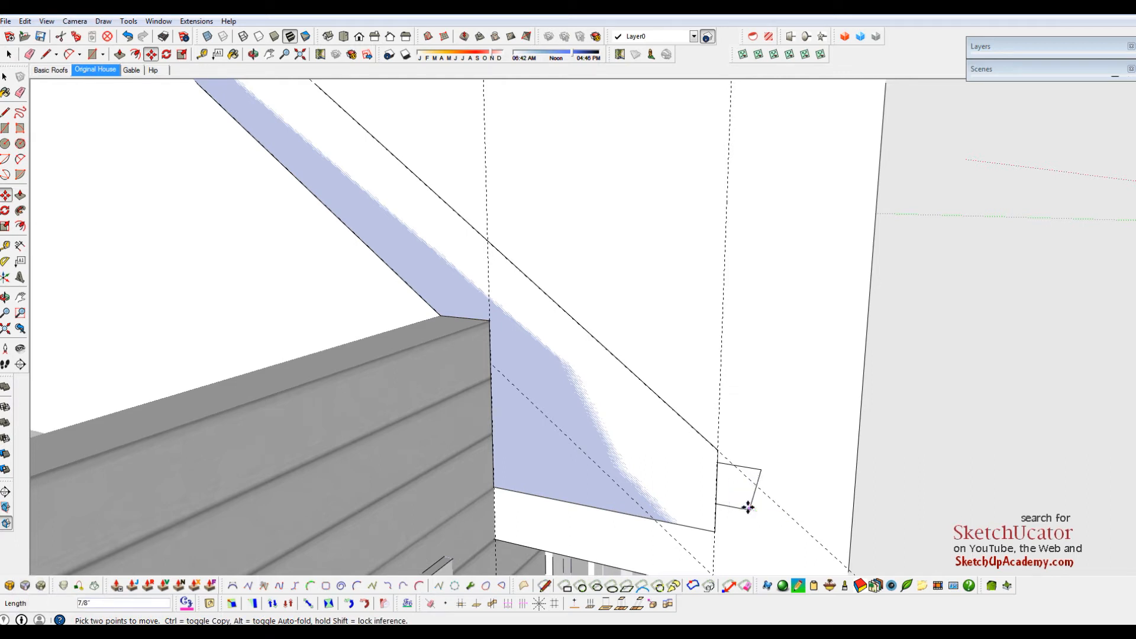
key("space")
Step: Erase the fascia edge shared with the gutter and the construction guides around the roof profile
key("e")
left_click_drag(718, 474, 794, 495)
scroll(726, 477, "down", 3)
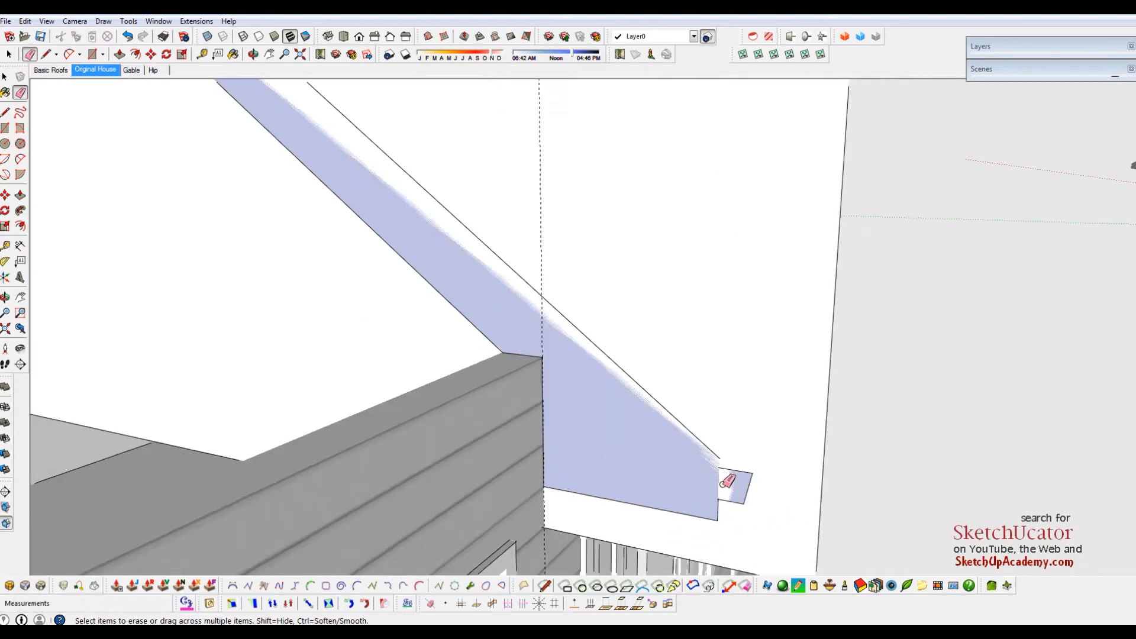
scroll(716, 440, "down", 5)
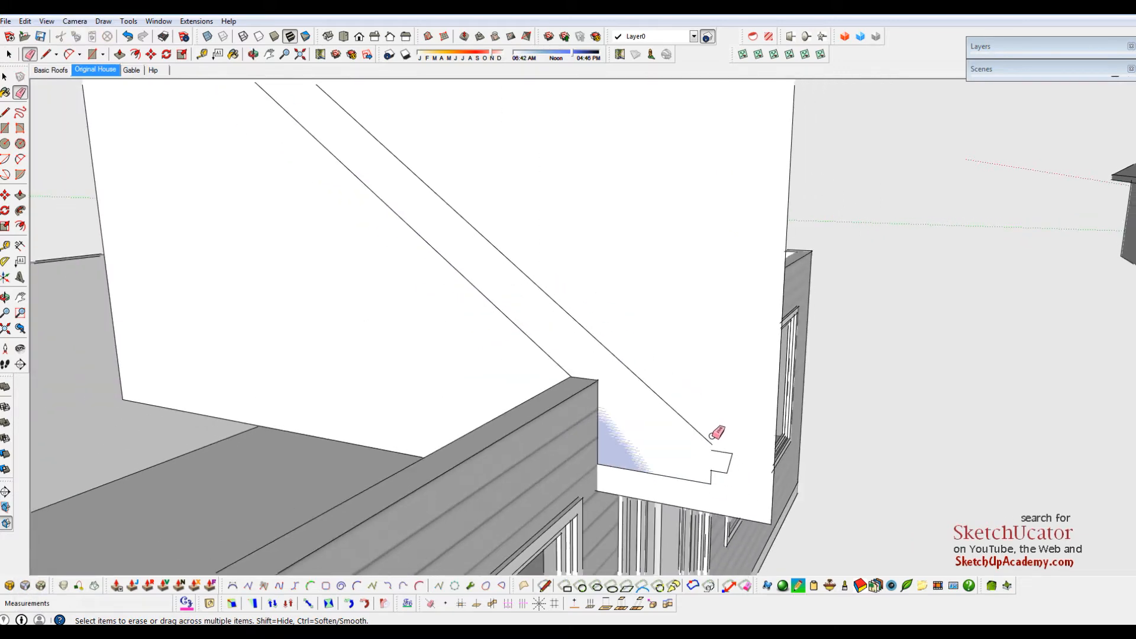
middle_click_drag(712, 448, 679, 436)
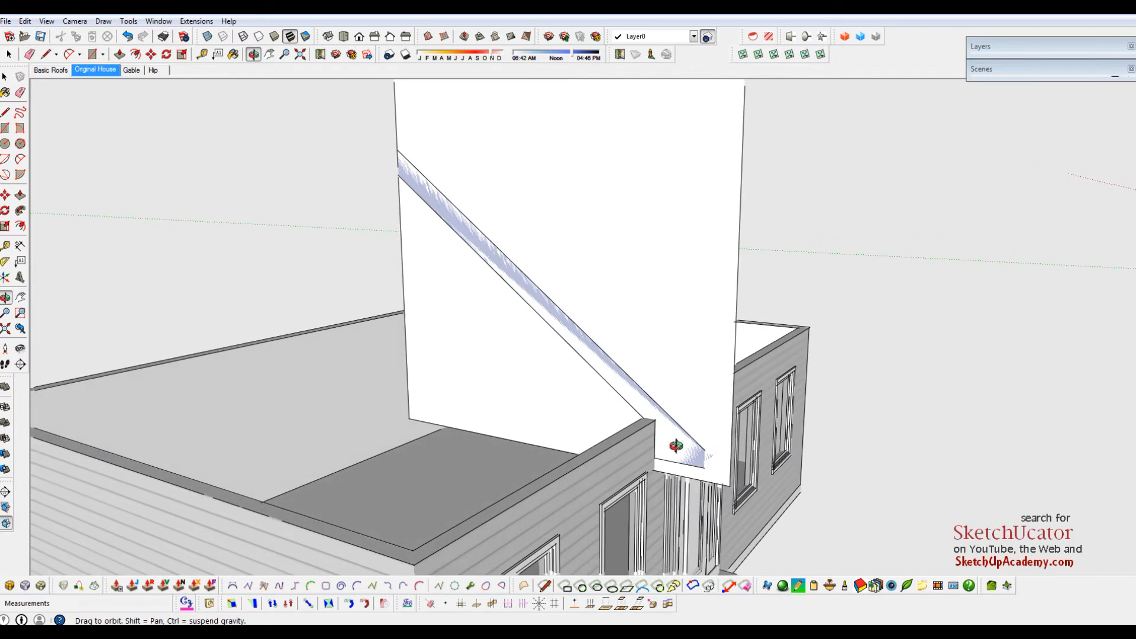
Step: Move the grouped vertical face 50 feet straight up, away from the roof profile
key("space")
left_click(696, 395)
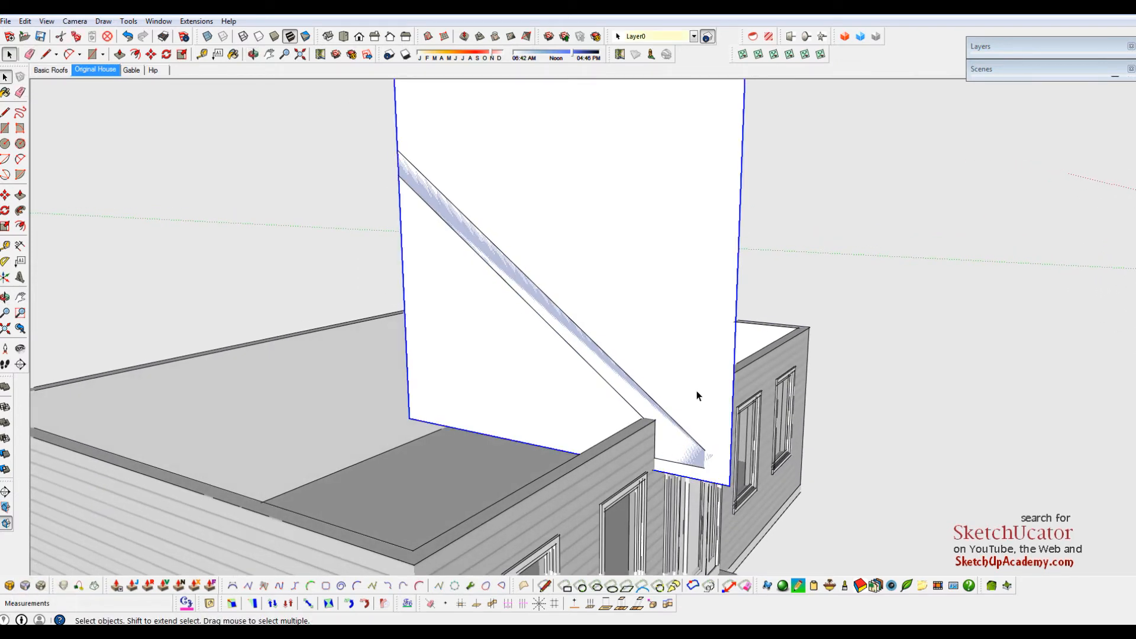
key("m")
left_click(696, 389)
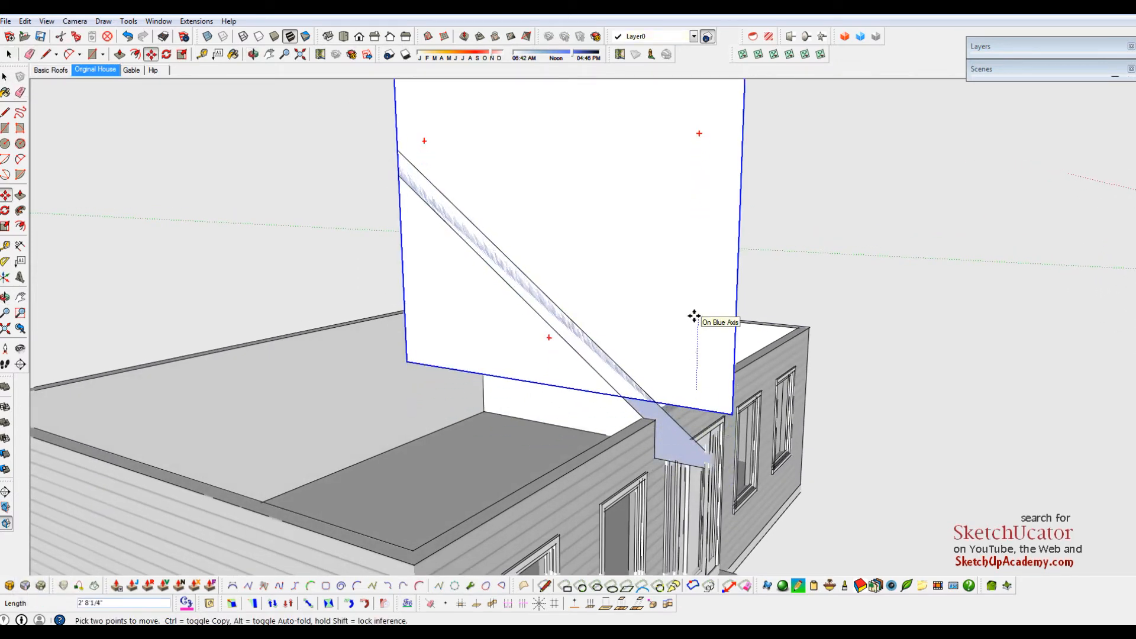
type("50'")
key("Return")
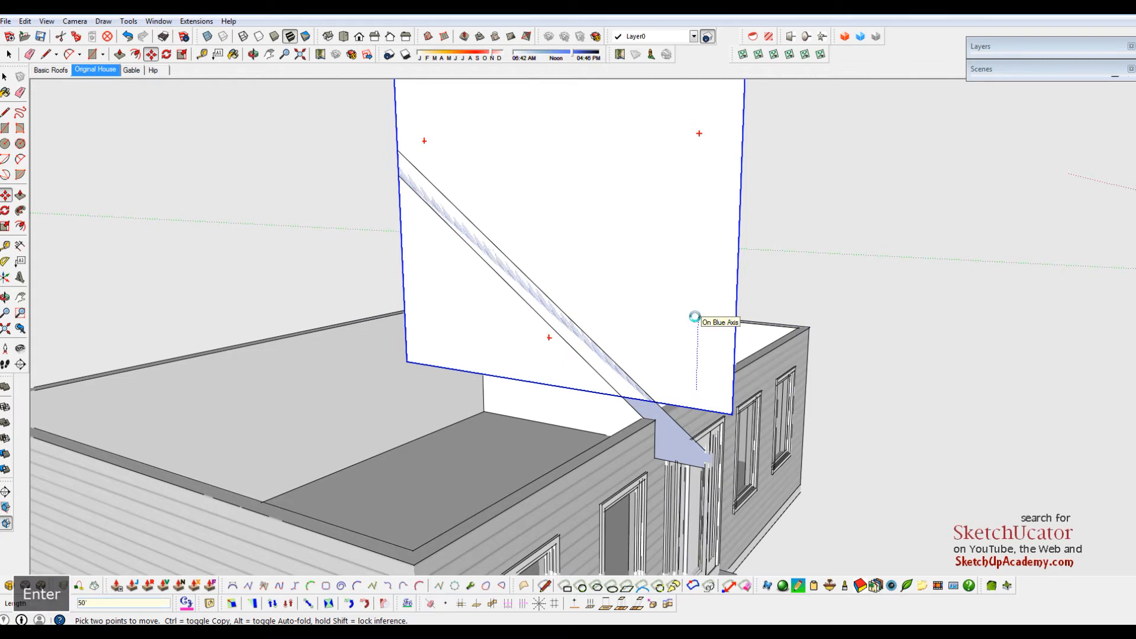
Step: Reverse the roof profile's face so its front side faces outward
key("space")
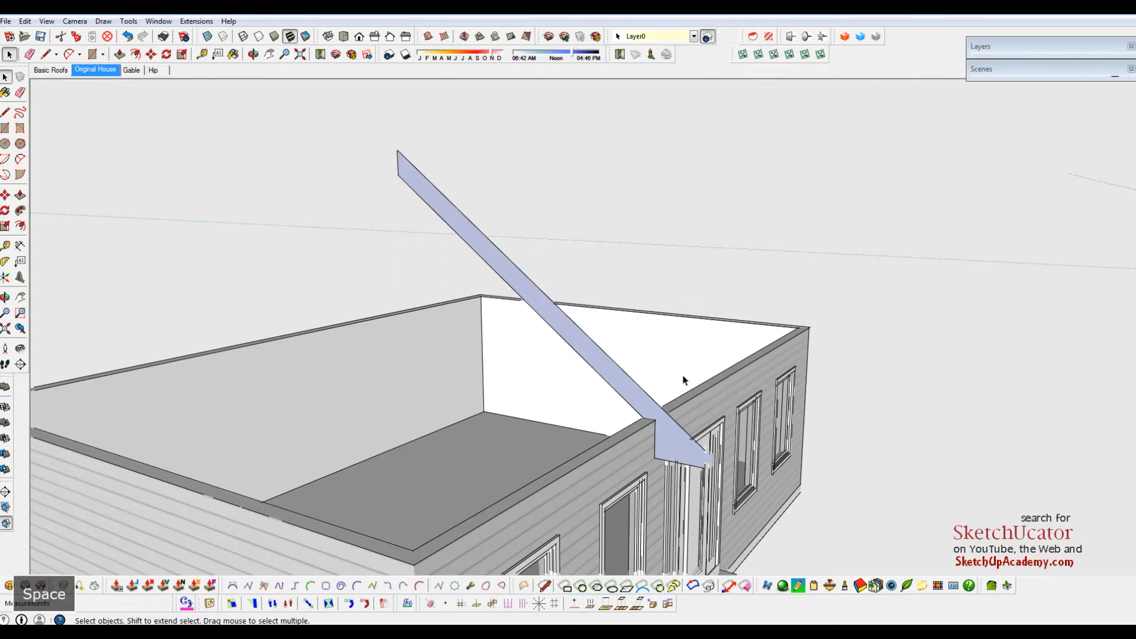
right_click(684, 449)
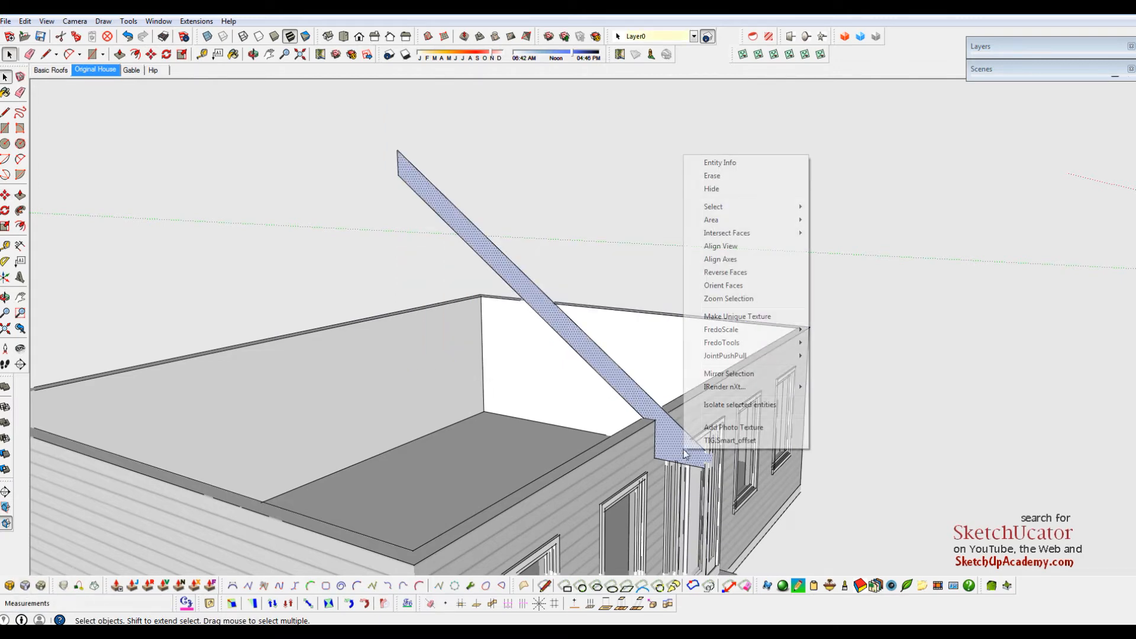
left_click(727, 273)
middle_click_drag(636, 377, 604, 333)
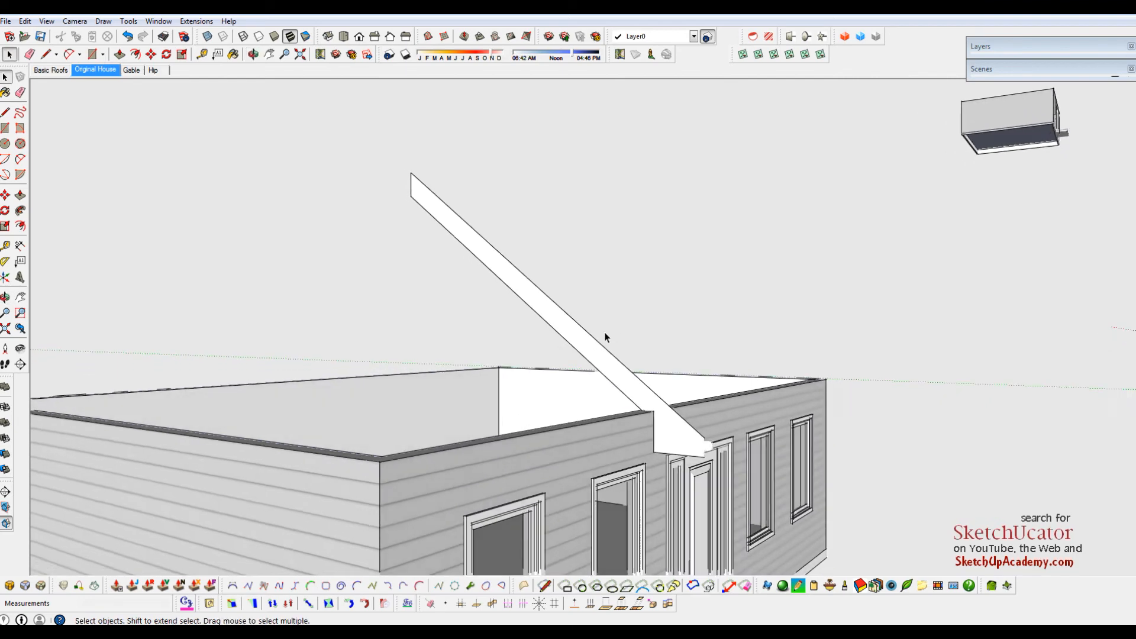
scroll(626, 374, "up", 5)
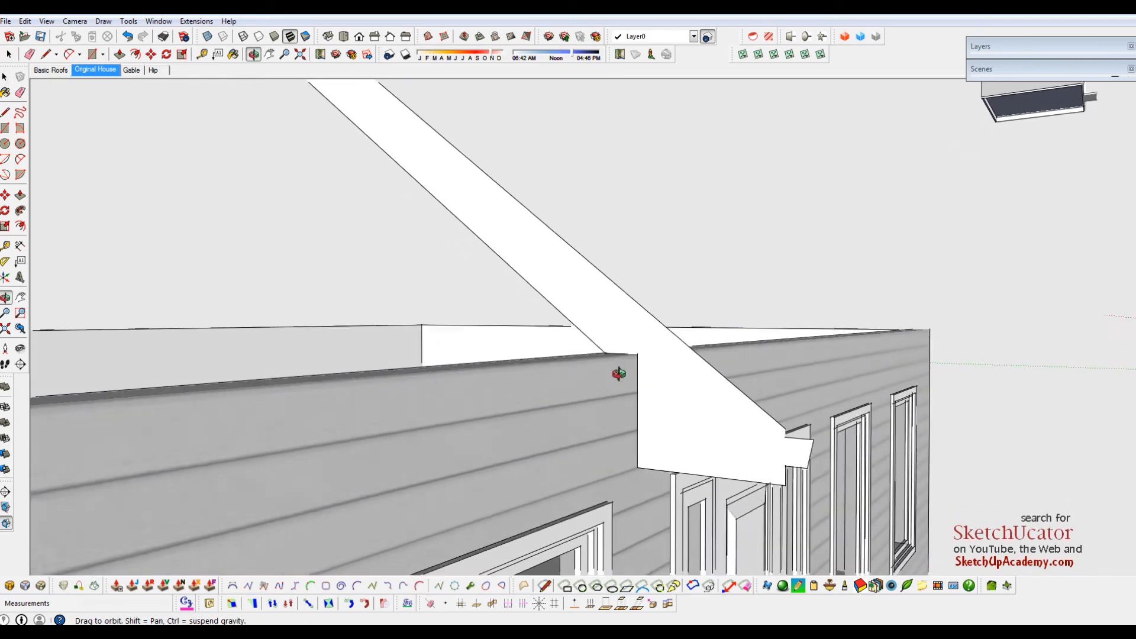
scroll(654, 424, "down", 3)
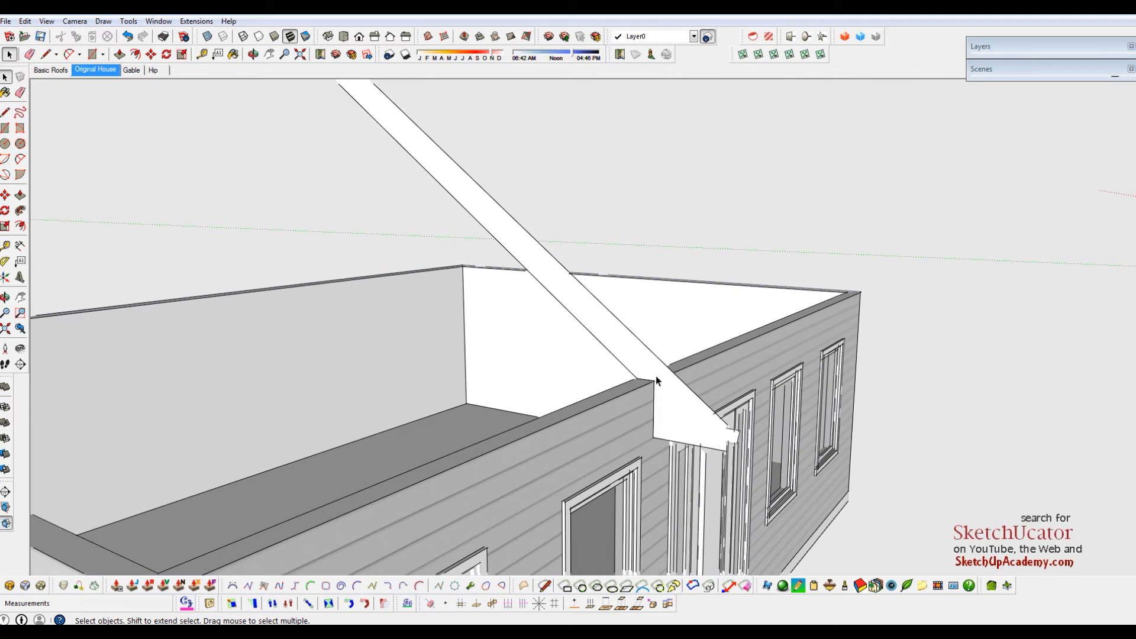
scroll(723, 449, "down", 3)
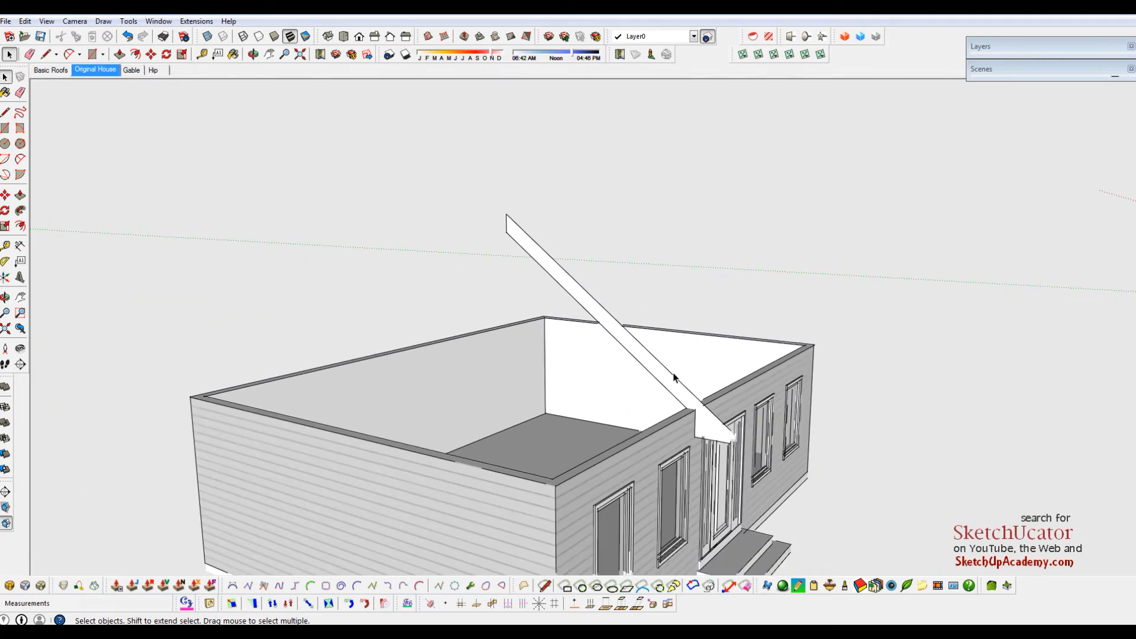
Step: Copy the roof profile 50 feet along the green axis, away from the house behind the rear wall
left_click(670, 388)
scroll(674, 383, "down", 2)
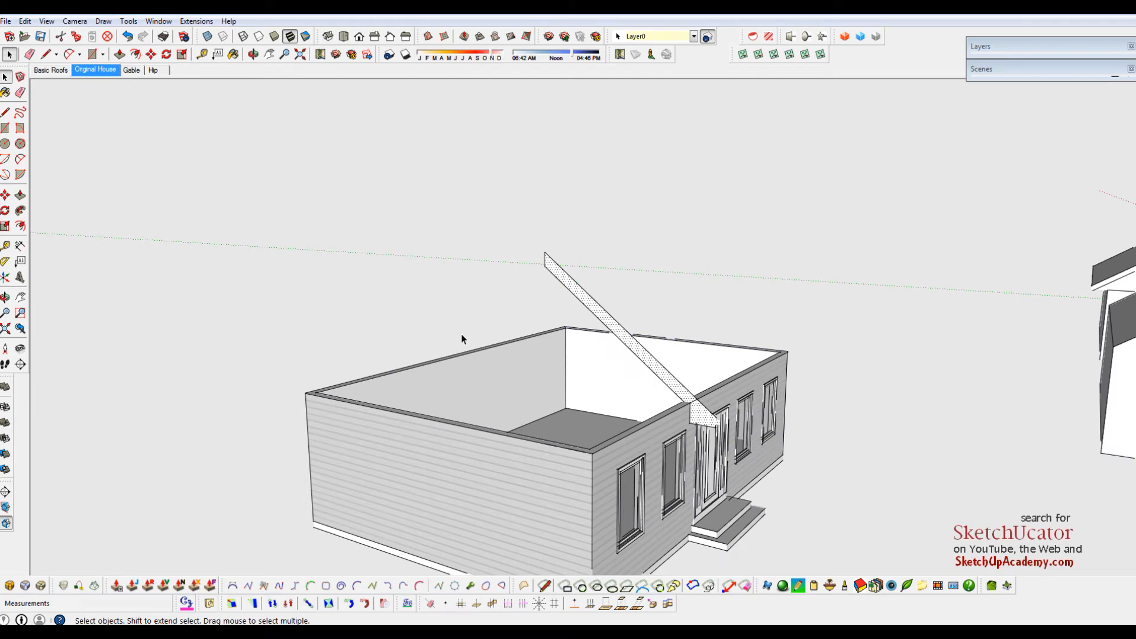
key("m")
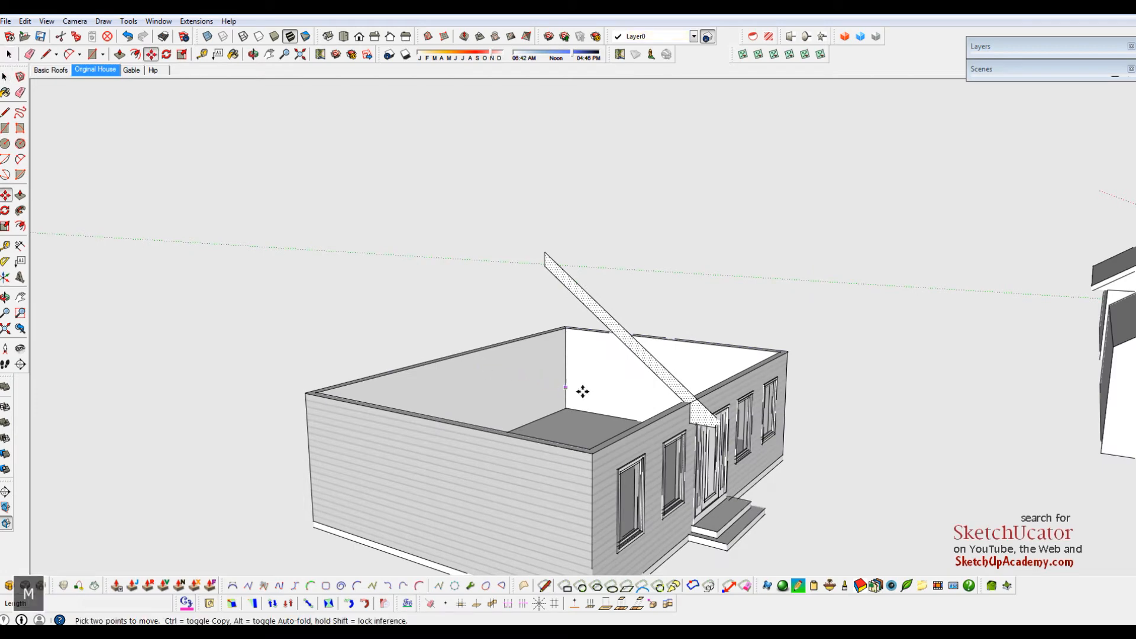
left_click(677, 388)
key("ctrl")
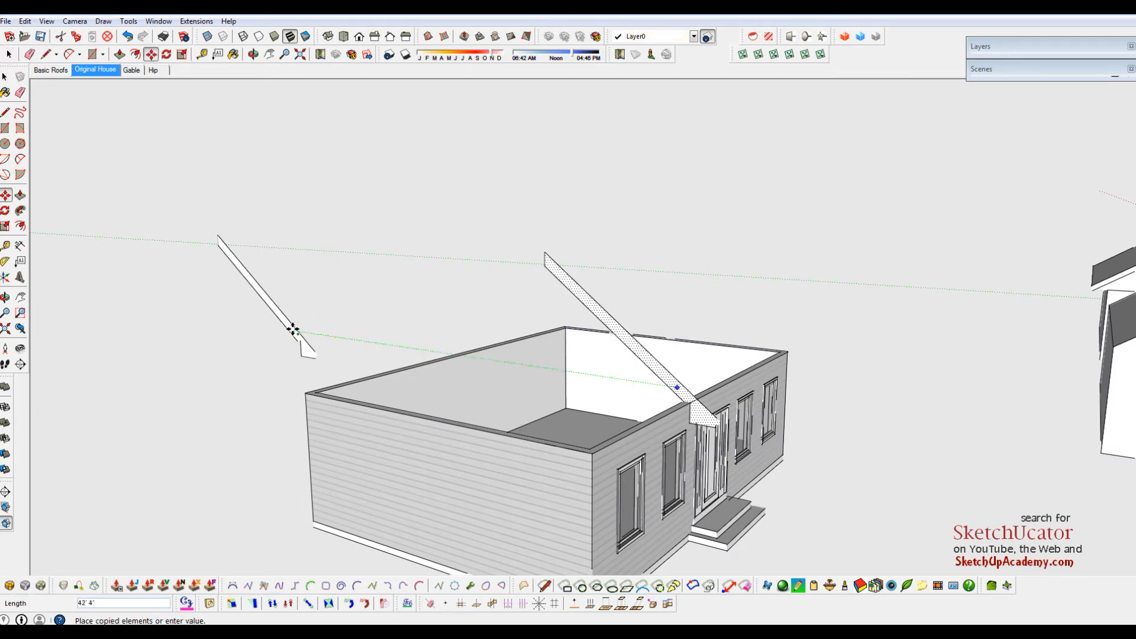
type("50'")
key("Return")
middle_click_drag(244, 319, 337, 342)
key("space")
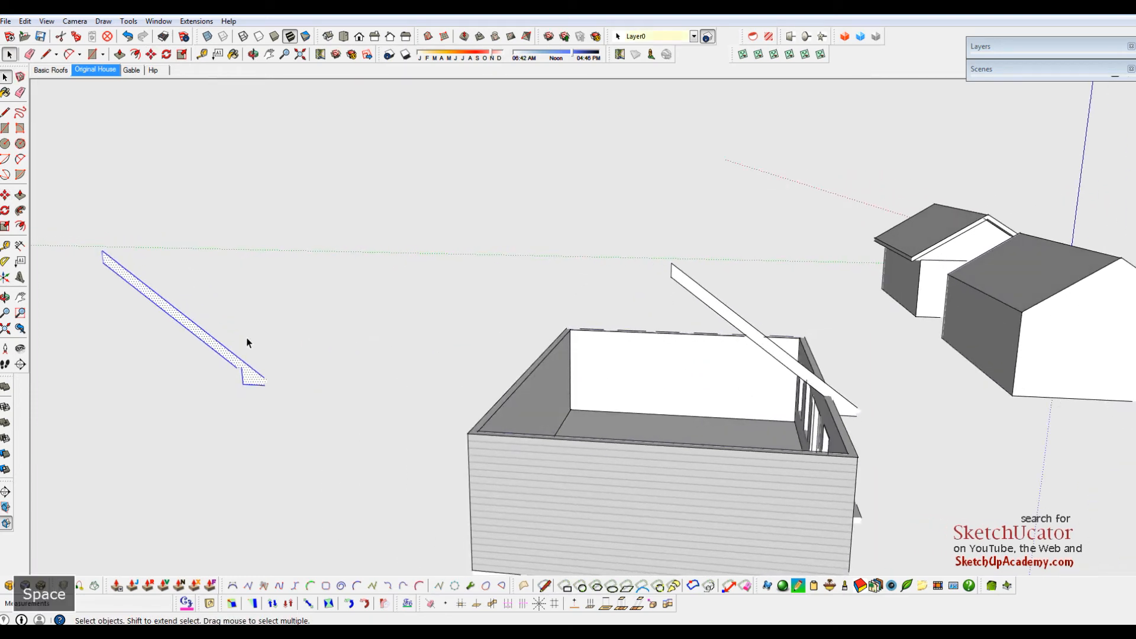
Step: Mirror the copied roof profile by scaling it to -1 along the green axis
key("s")
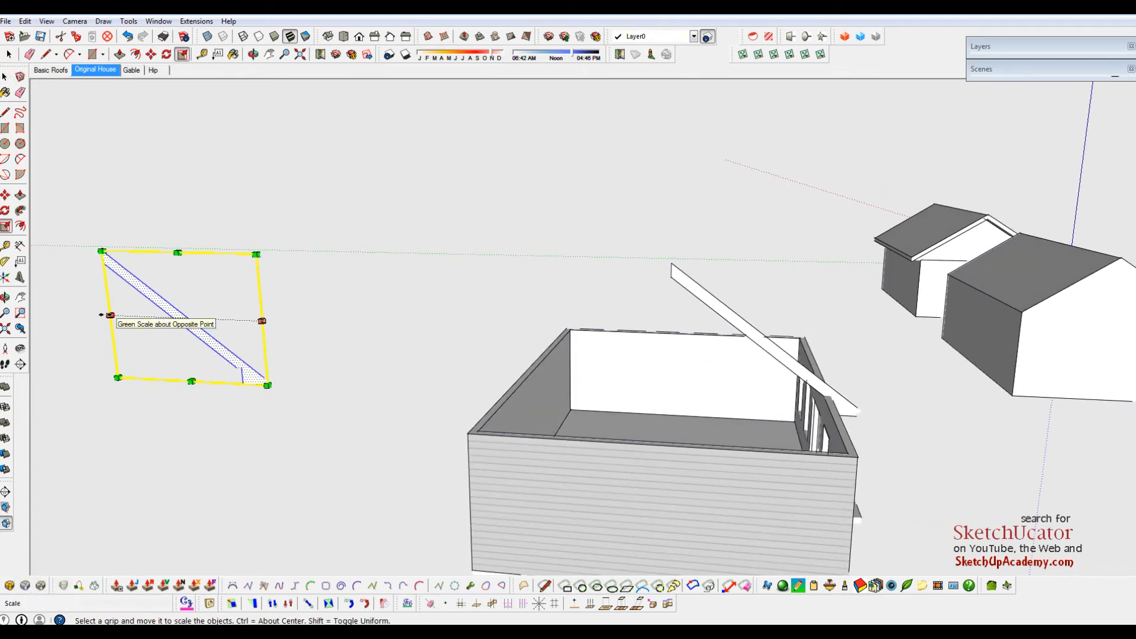
left_click_drag(108, 315, 411, 342)
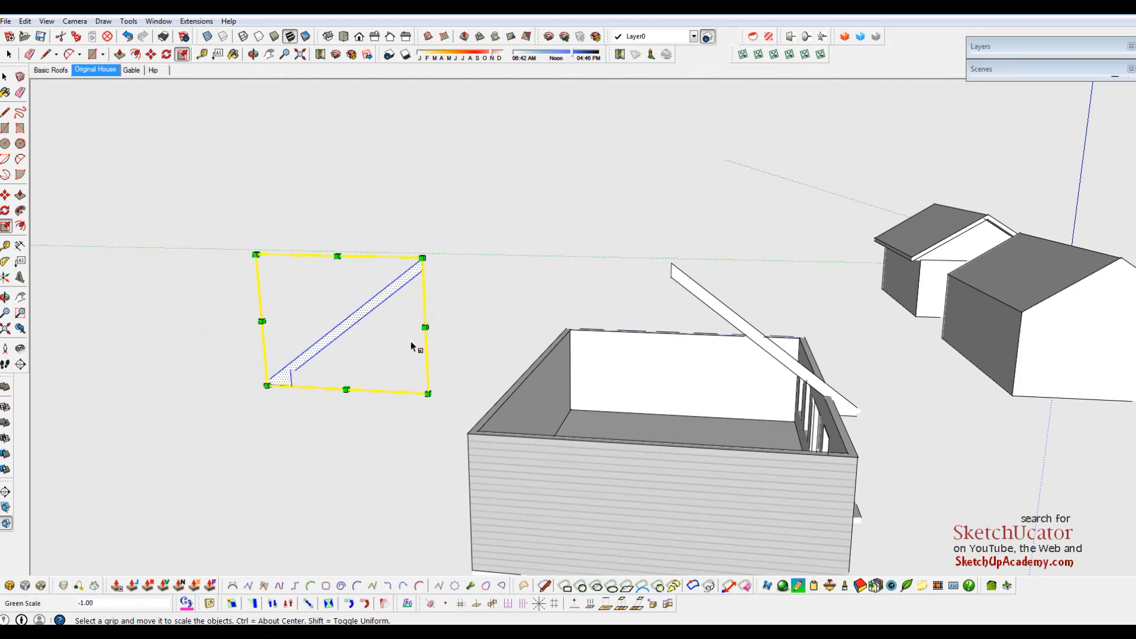
key("Return")
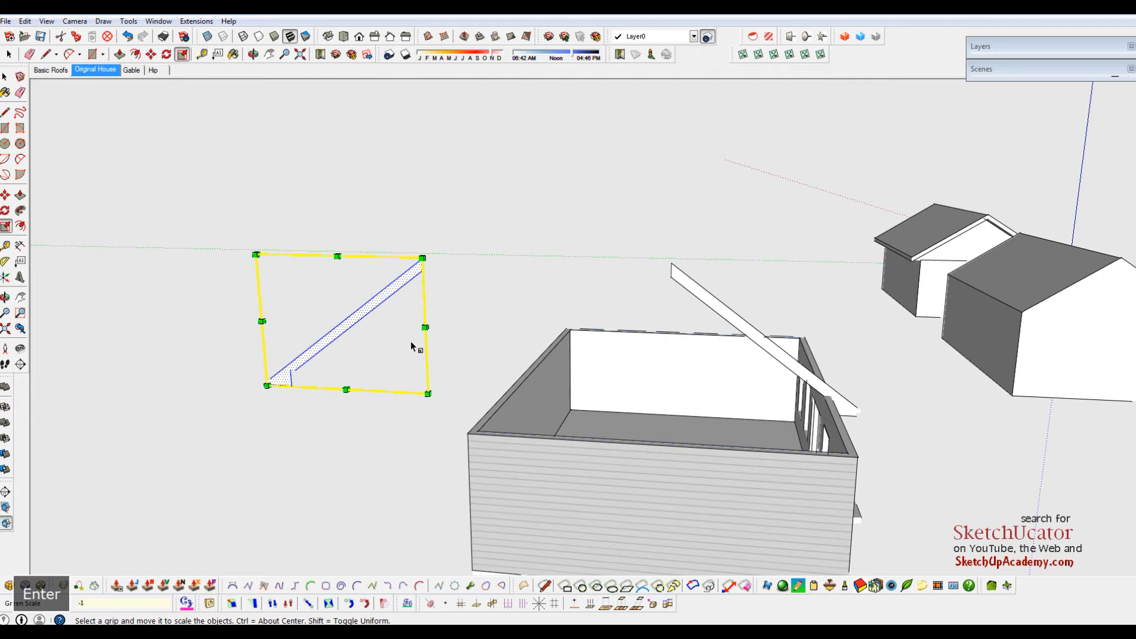
key("space")
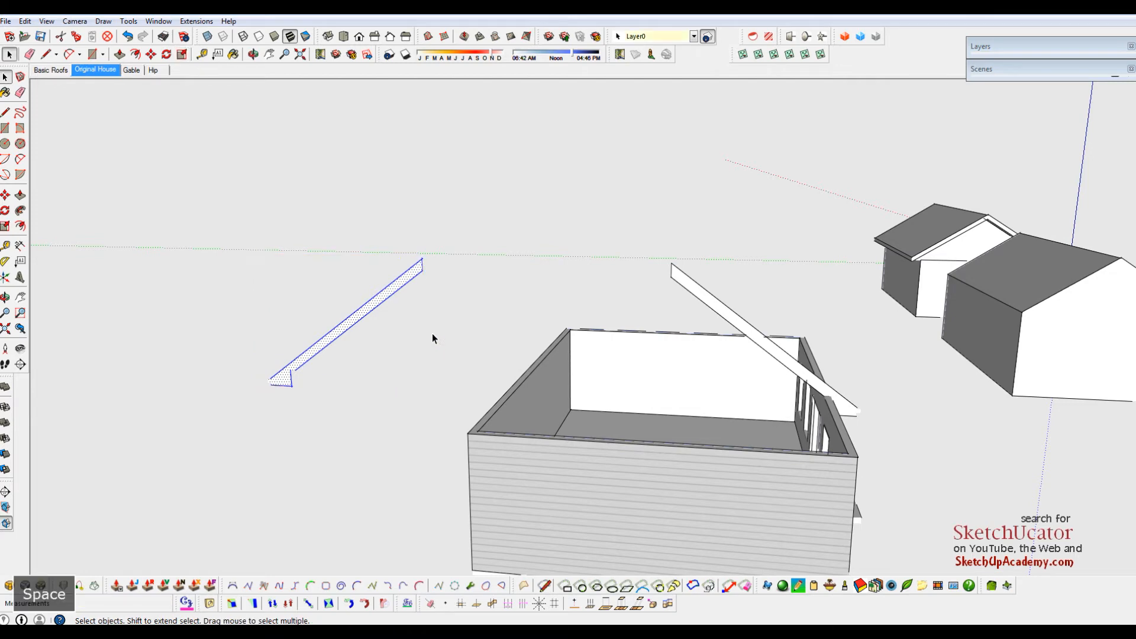
Step: Move the mirrored profile so its peak meets the original profile's peak, and erase the edge they share at the ridge
scroll(427, 261, "up", 1)
key("m")
left_click(422, 258)
left_click(684, 260)
middle_click_drag(605, 349, 524, 246)
key("space")
scroll(524, 247, "up", 1)
scroll(524, 247, "up", 2)
key("e")
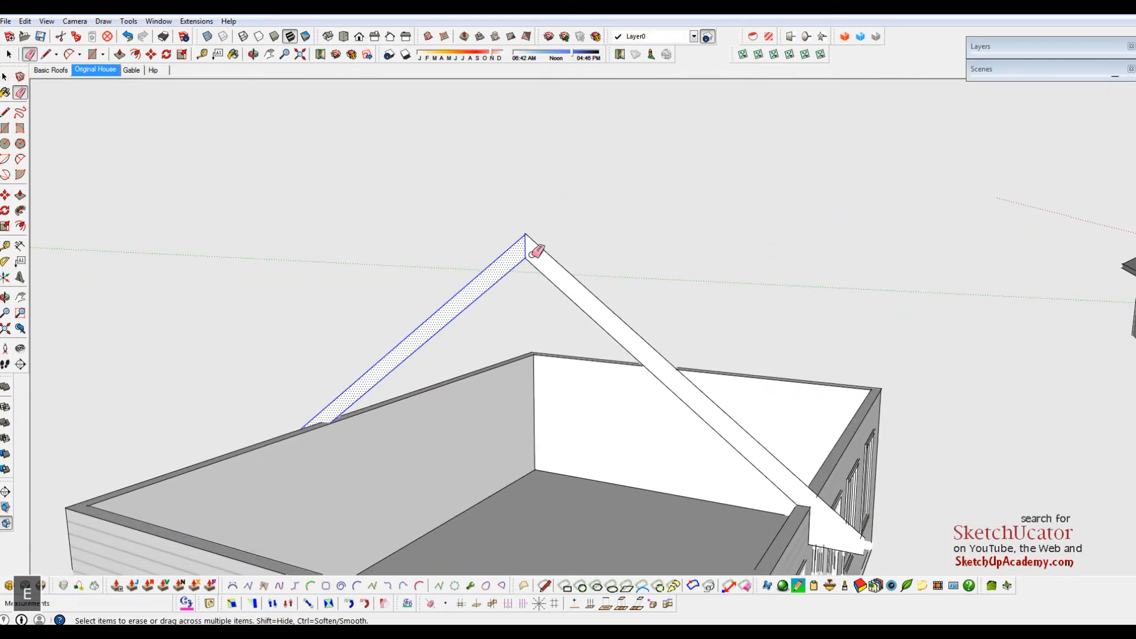
scroll(536, 302, "down", 3)
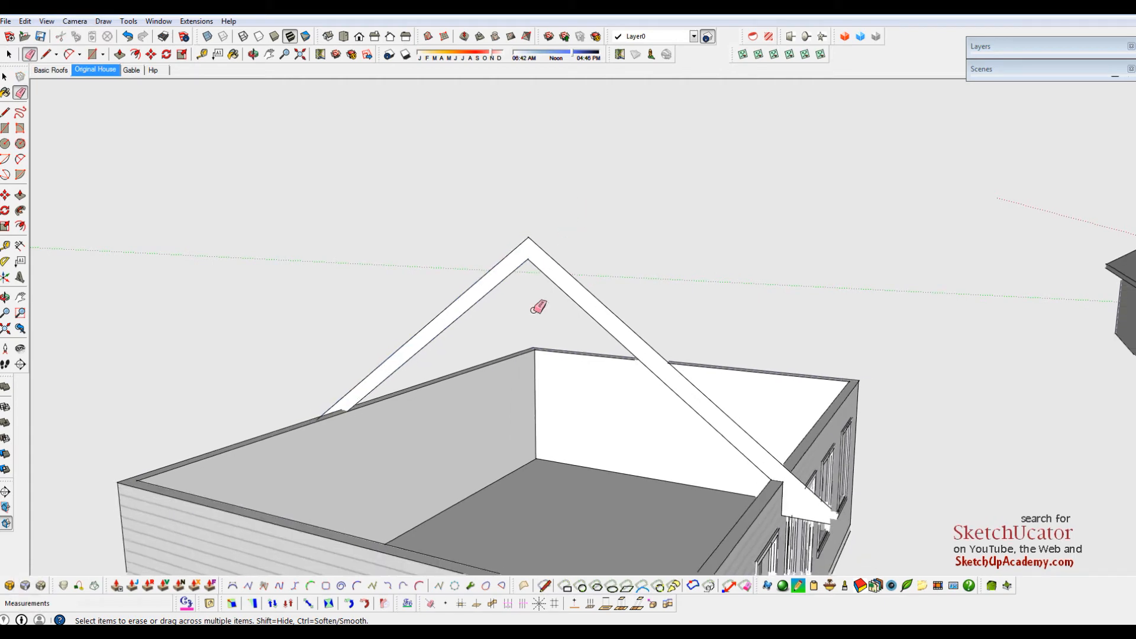
Step: Extrude the joined roof profile to the near gable wall and extend it 1 foot beyond as a gable overhang
key("space")
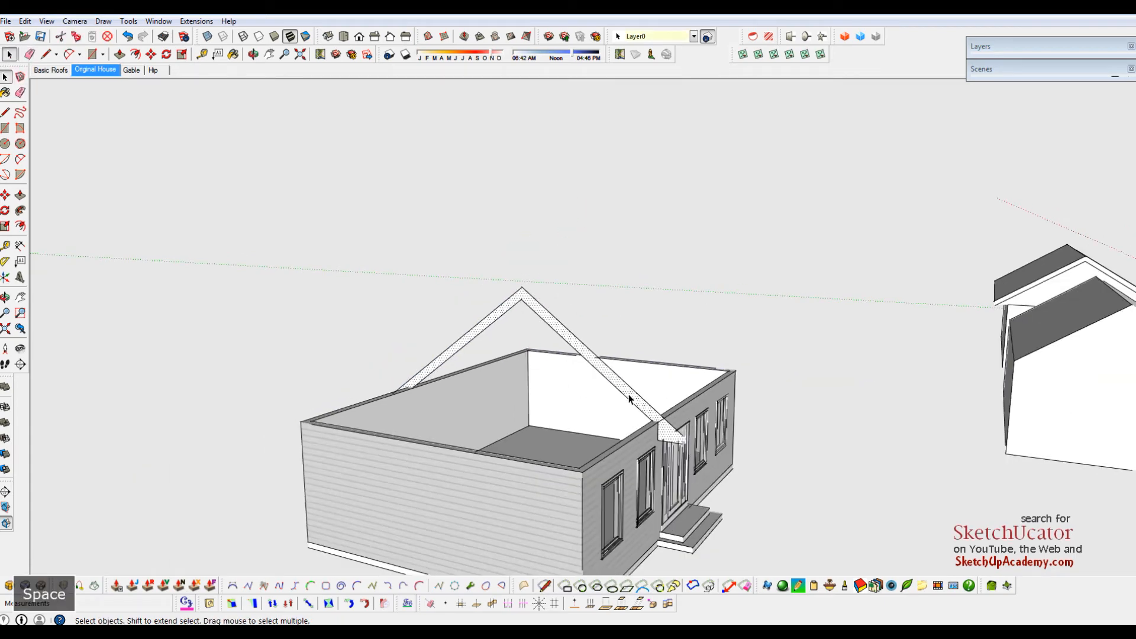
key("p")
left_click_drag(628, 398, 566, 491)
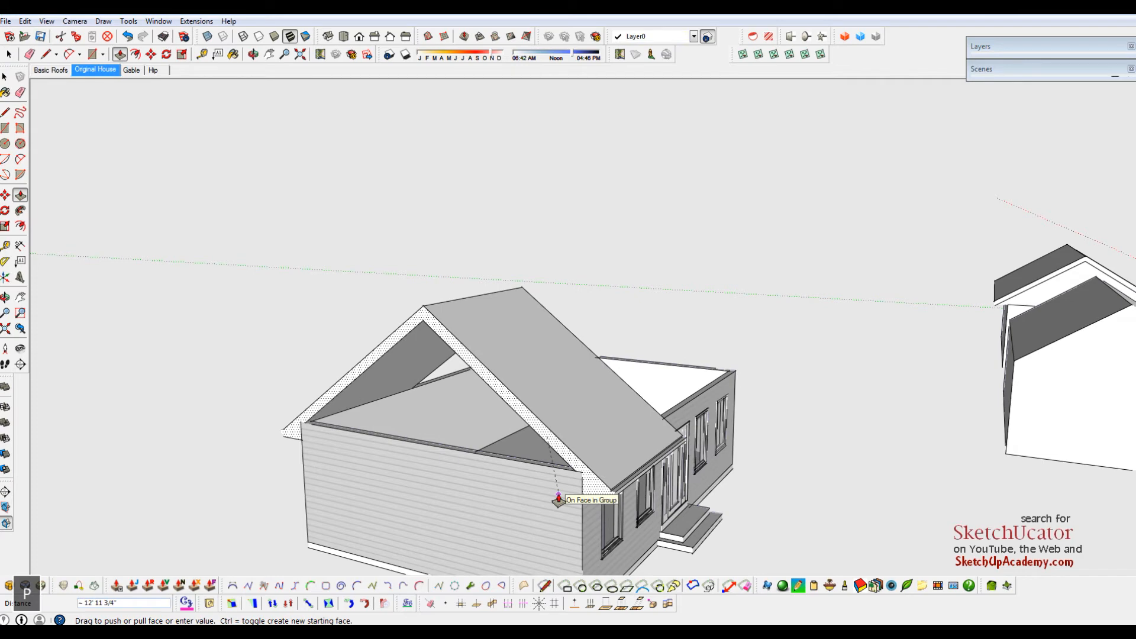
left_click(558, 495)
left_click(565, 459)
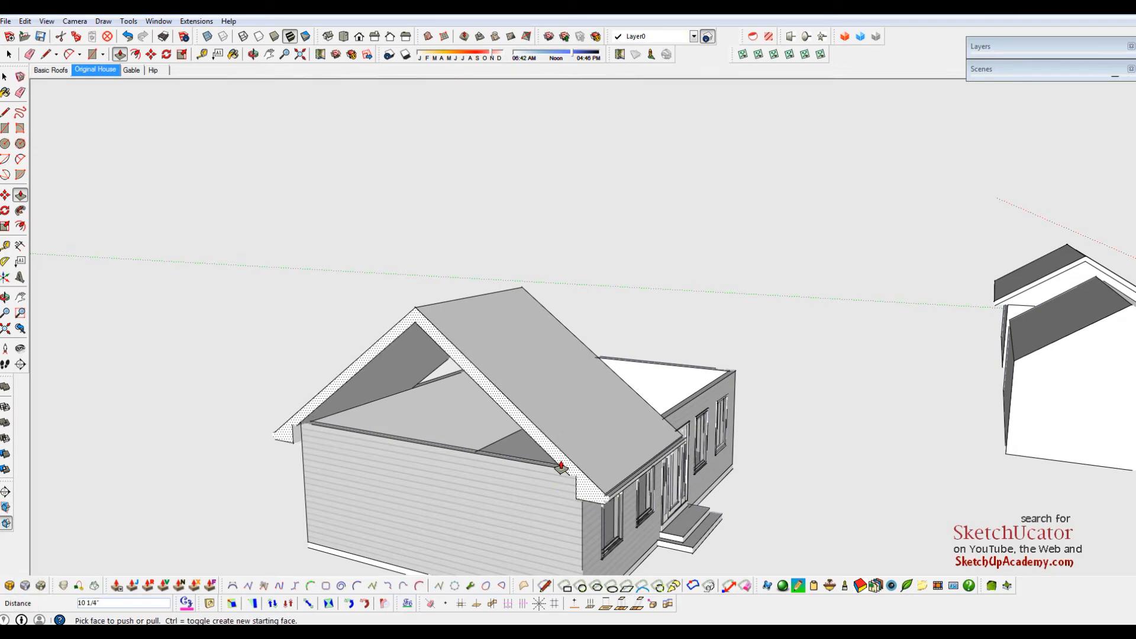
type("1")
key("Return")
Step: Extrude the roof's opposite end to the far gable wall and extend it 1 foot beyond
middle_click_drag(598, 388, 197, 405)
left_click_drag(501, 371, 708, 435)
left_click(711, 434)
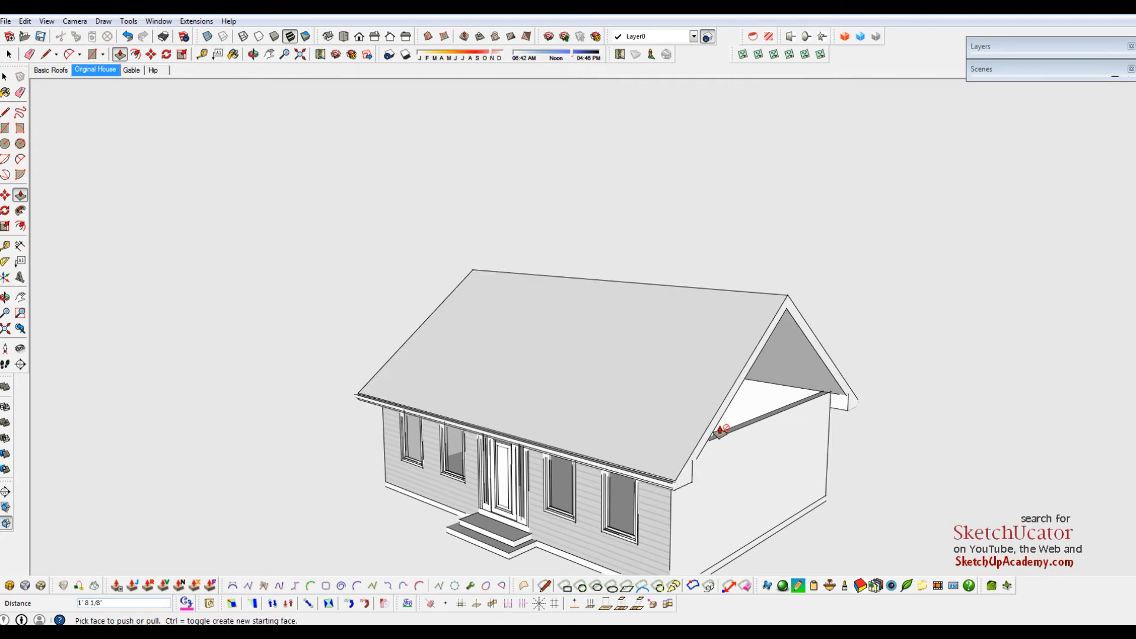
type("1")
key("Return")
key("space")
Step: Draw a line continuing the roof's underside slope across the front eave notch to its vertical edge, closing a small triangle
middle_click_drag(503, 424, 979, 381)
middle_click_drag(627, 416, 847, 291)
scroll(757, 393, "up", 4)
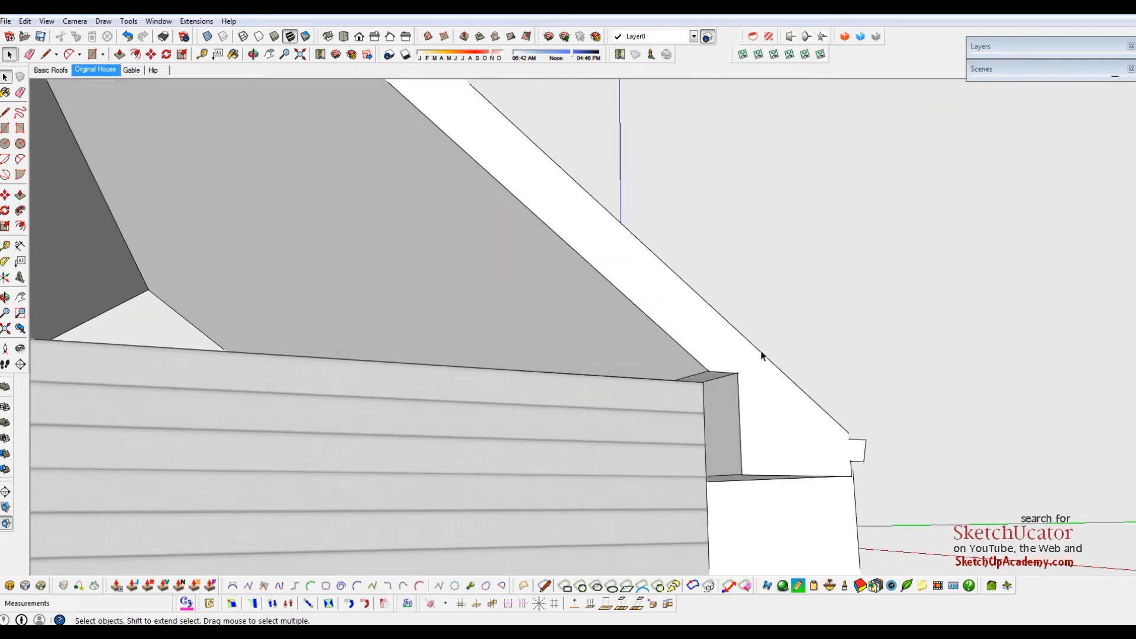
scroll(761, 355, "up", 3)
scroll(753, 350, "down", 3)
key("l")
left_click(703, 375)
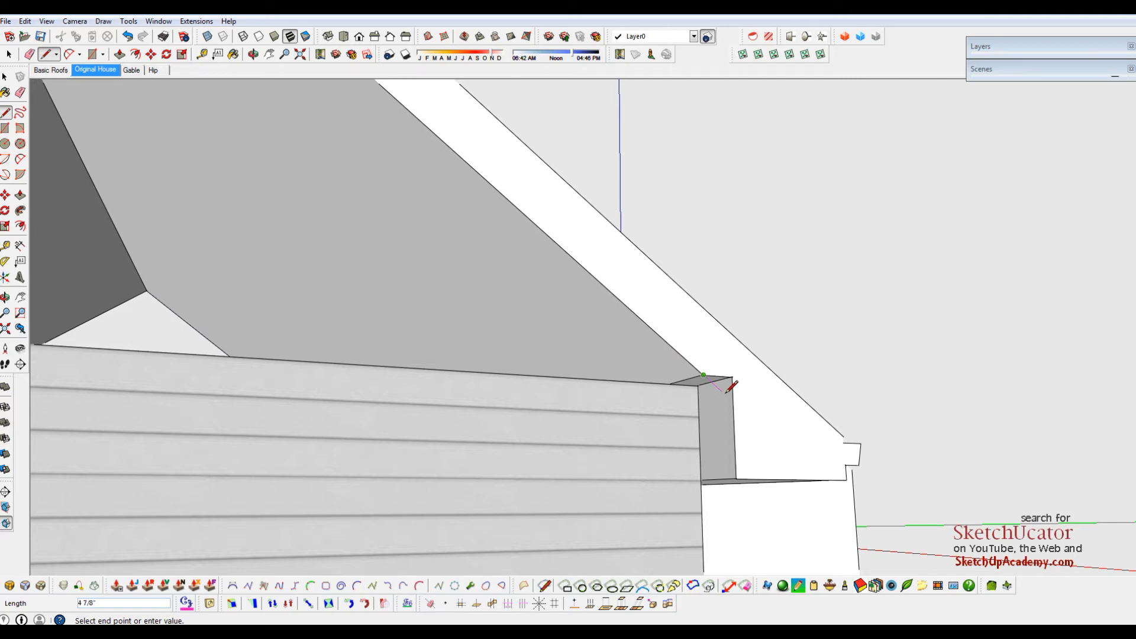
scroll(733, 401, "up", 3)
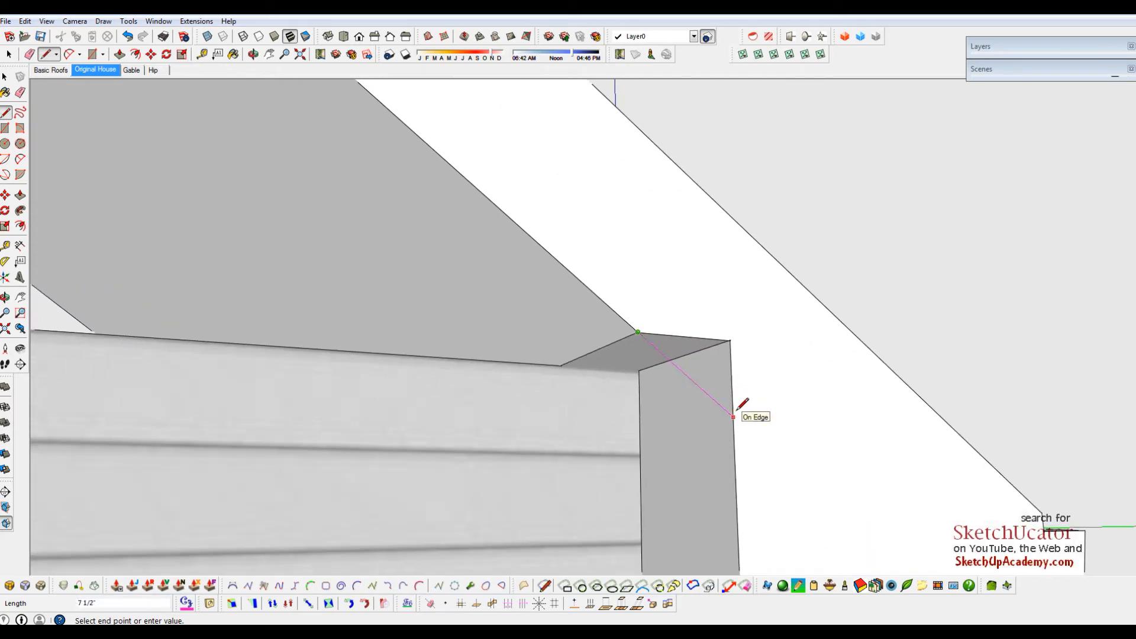
left_click(734, 416)
Step: Extrude the small triangular face back to the gable wall and erase the leftover edges around it
key("space")
left_click(708, 361)
key("p")
left_click_drag(707, 362, 587, 404)
key("e")
left_click(728, 361)
left_click(741, 386)
left_click(625, 365)
Step: Create a guide parallel to the rear slope's lower gable edge, running along the roof underside in the plane of the gable wall
mouse_move(664, 327)
middle_mouse_down()
mouse_move(647, 297)
mouse_move(601, 381)
mouse_move(446, 437)
mouse_move(291, 438)
middle_mouse_up()
scroll(591, 453, "down", 2)
scroll(683, 452, "down", 2)
mouse_move(685, 450)
middle_mouse_down()
mouse_move(431, 436)
mouse_move(525, 453)
mouse_move(554, 444)
mouse_move(538, 359)
middle_mouse_up()
scroll(504, 266, "up", 3)
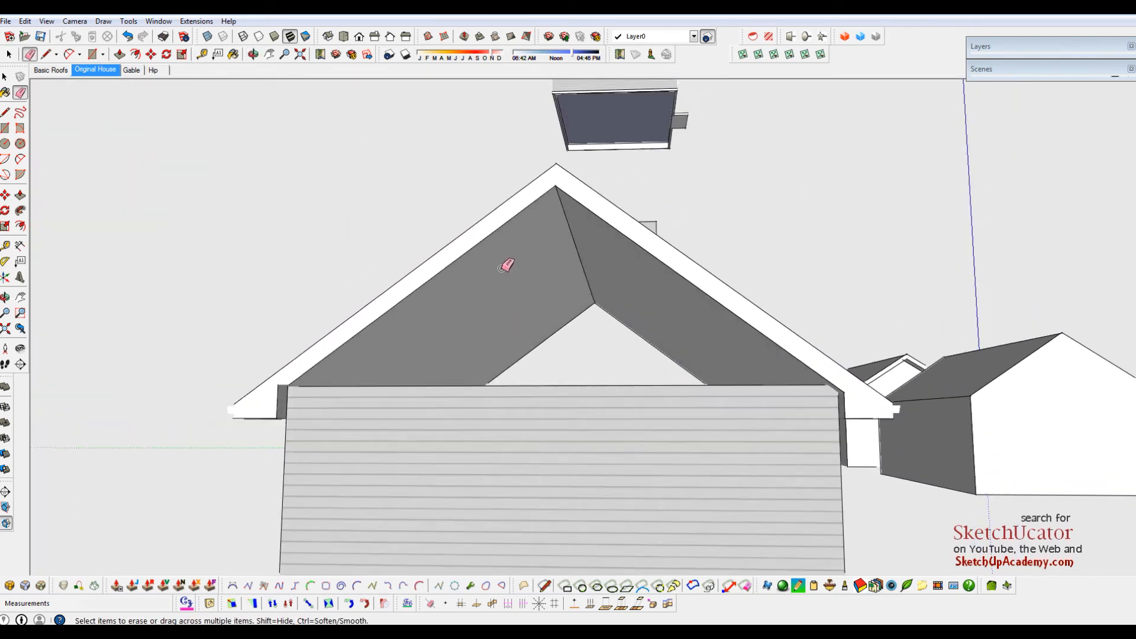
mouse_move(498, 269)
middle_mouse_down()
mouse_move(362, 276)
mouse_move(249, 355)
middle_mouse_up()
scroll(214, 361, "up", 2)
key("t")
left_click(260, 376)
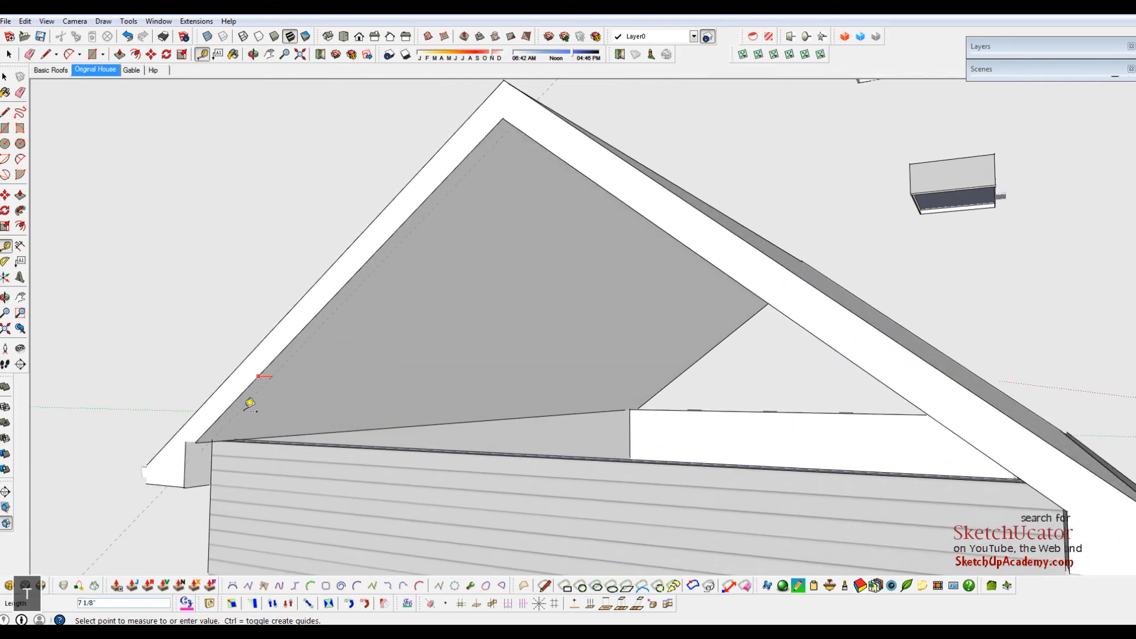
scroll(216, 436, "up", 4)
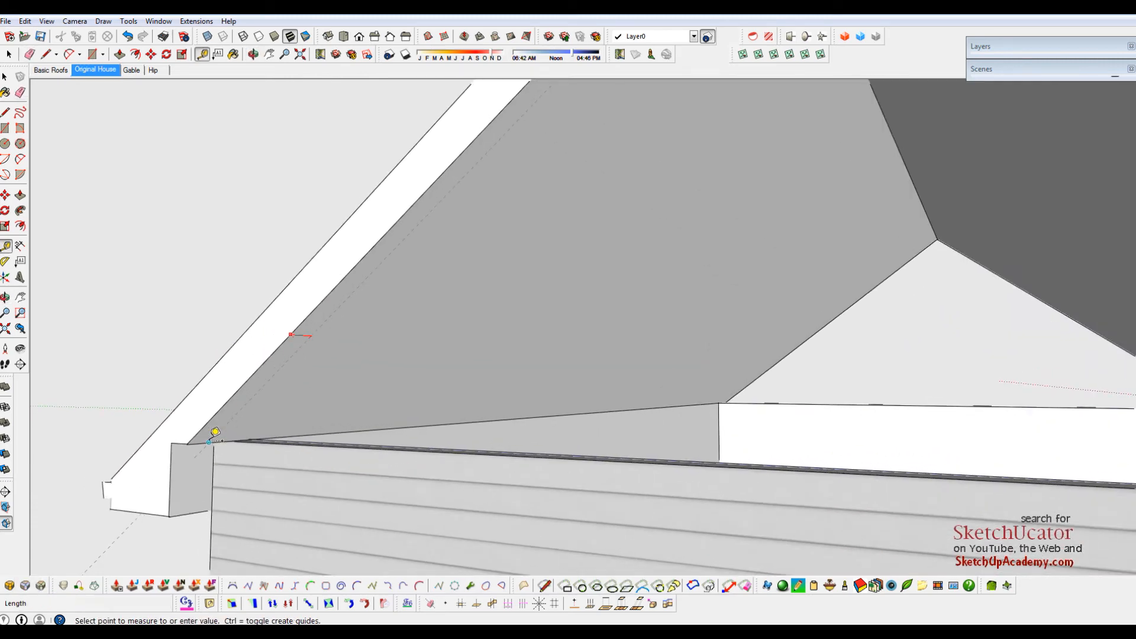
middle_click_drag(212, 438, 259, 336)
left_click(191, 434)
Step: Create a matching guide under the front roof slope, meeting the rear slope's guide at the ridge
scroll(196, 444, "down", 5)
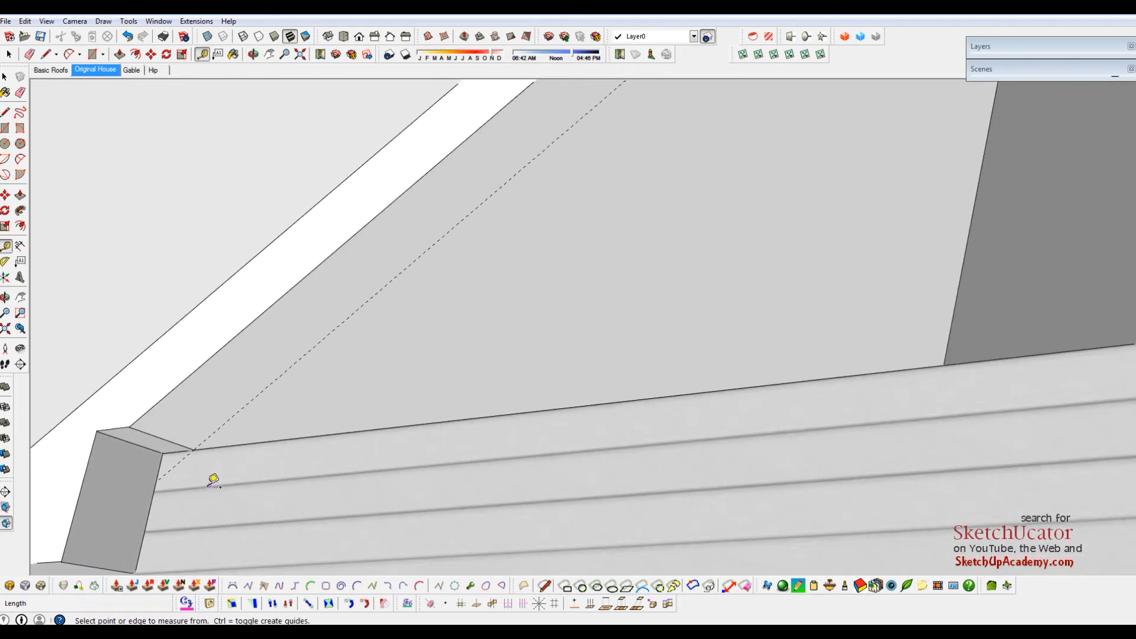
scroll(177, 465, "down", 2)
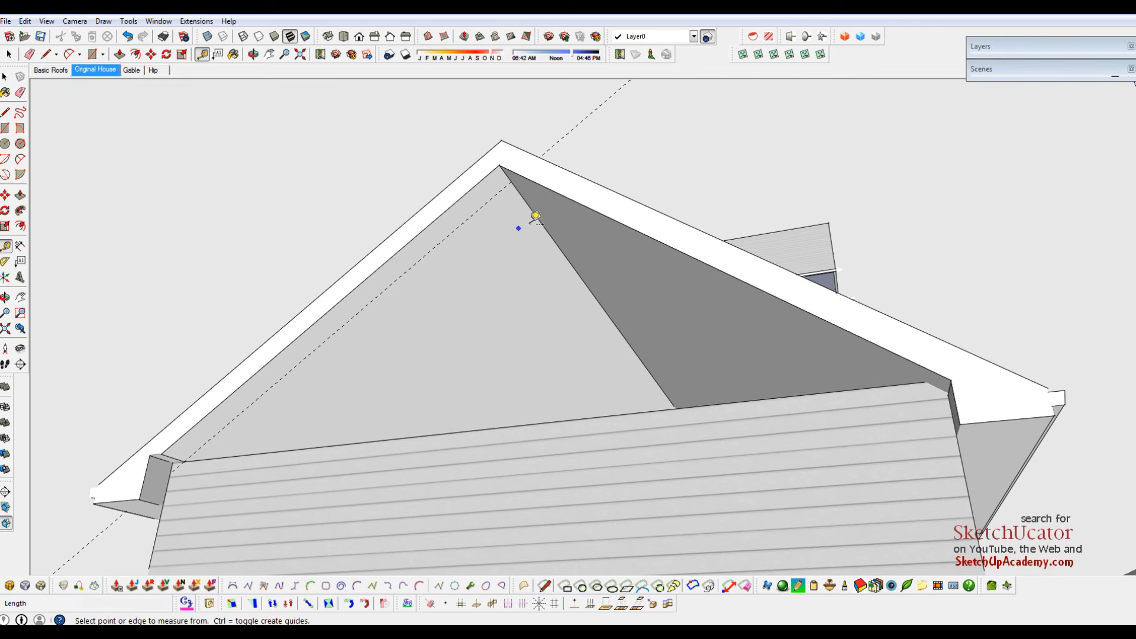
left_click(578, 202)
left_click(520, 176)
middle_click_drag(647, 310, 913, 478)
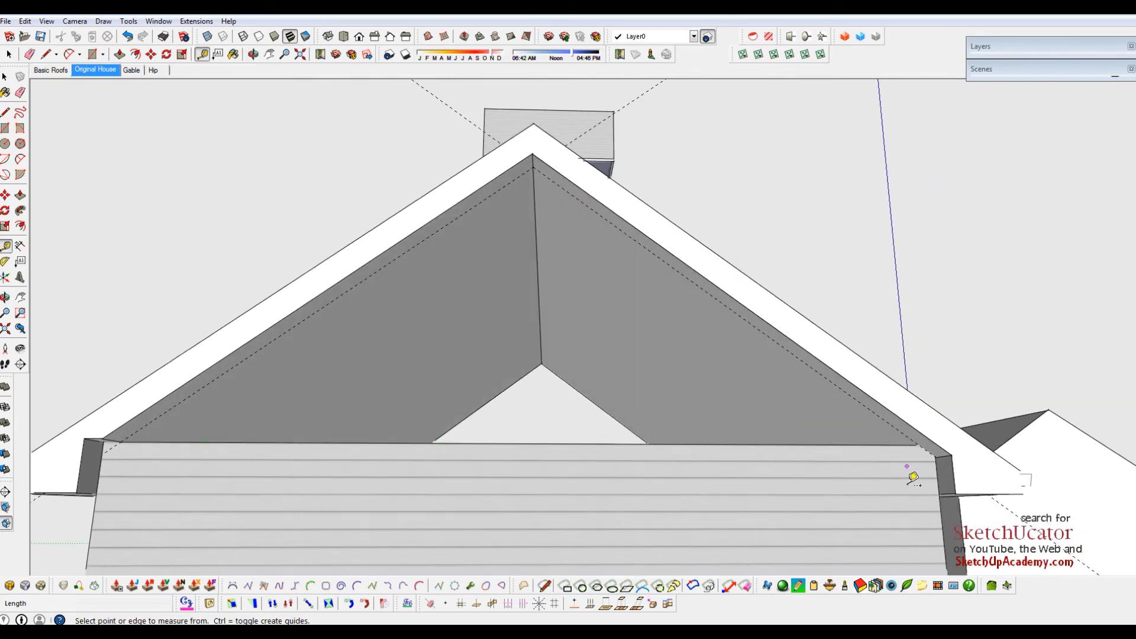
Step: Draw lines from the front wall top up to the ridge and down to the rear, closing the triangular gable wall face
key("space")
key("l")
left_click(917, 443)
left_click(534, 165)
left_click(122, 441)
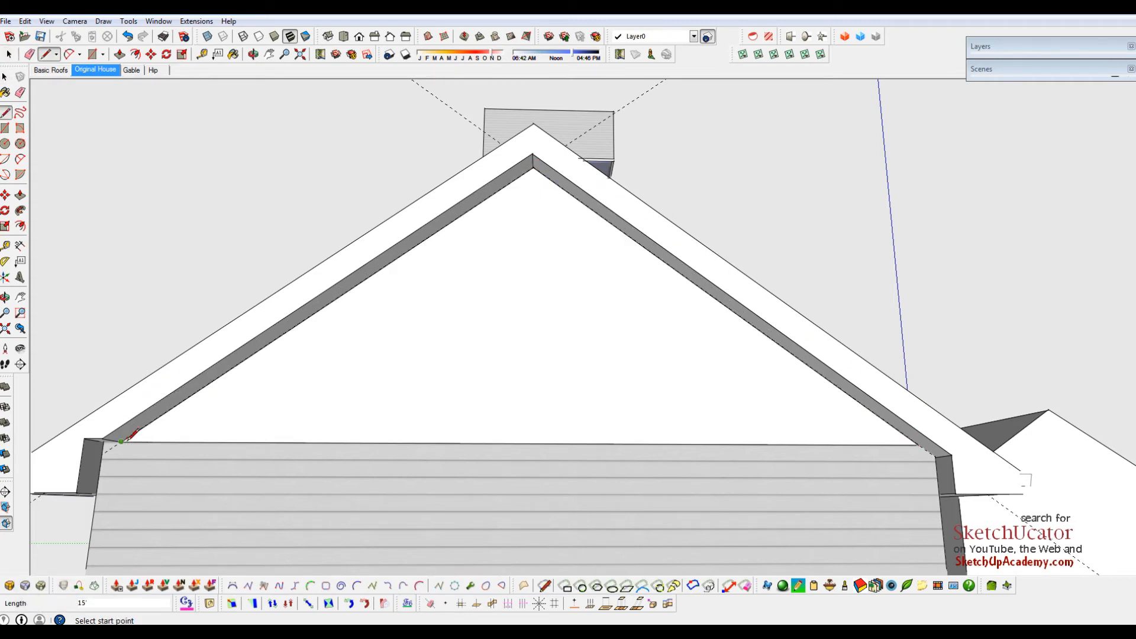
key("space")
Step: Sample the Cladding_Siding_White material from the wall below and paint the triangular gable face with it
middle_click_drag(513, 392, 539, 358)
scroll(539, 358, "down", 4)
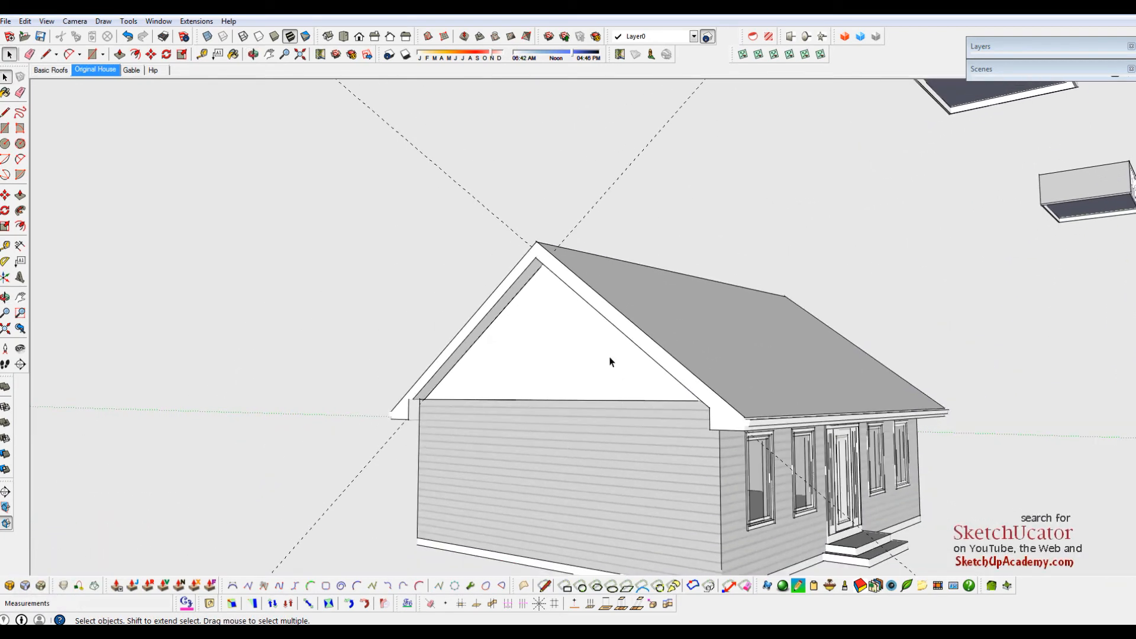
left_click(606, 366)
left_click(698, 244)
key("b")
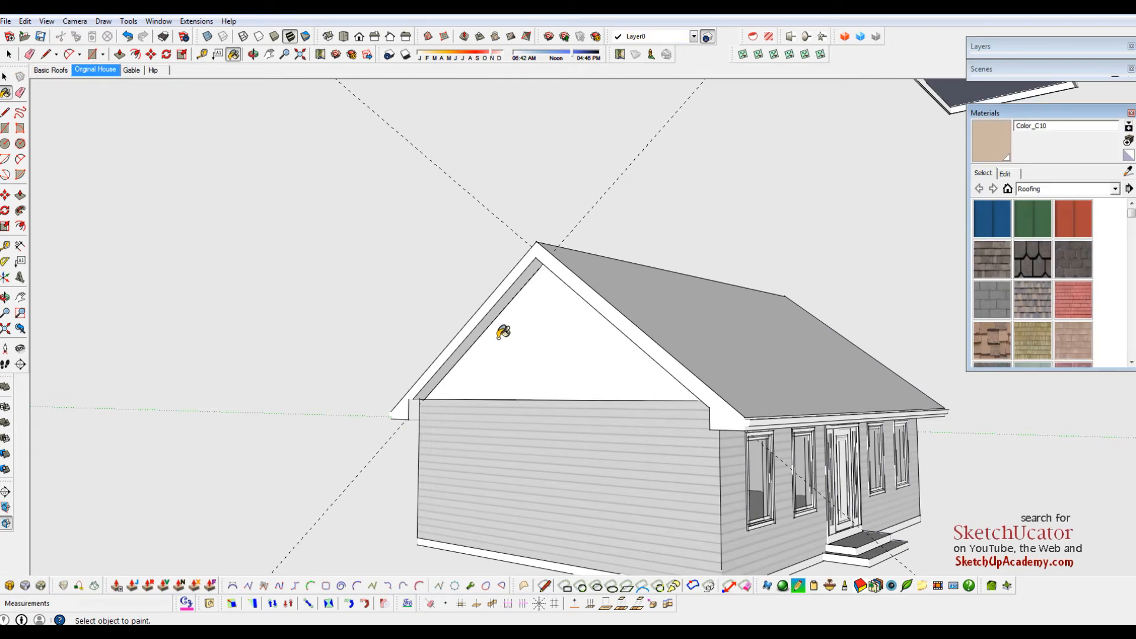
left_click(530, 425, "alt")
left_click(528, 353)
key("space")
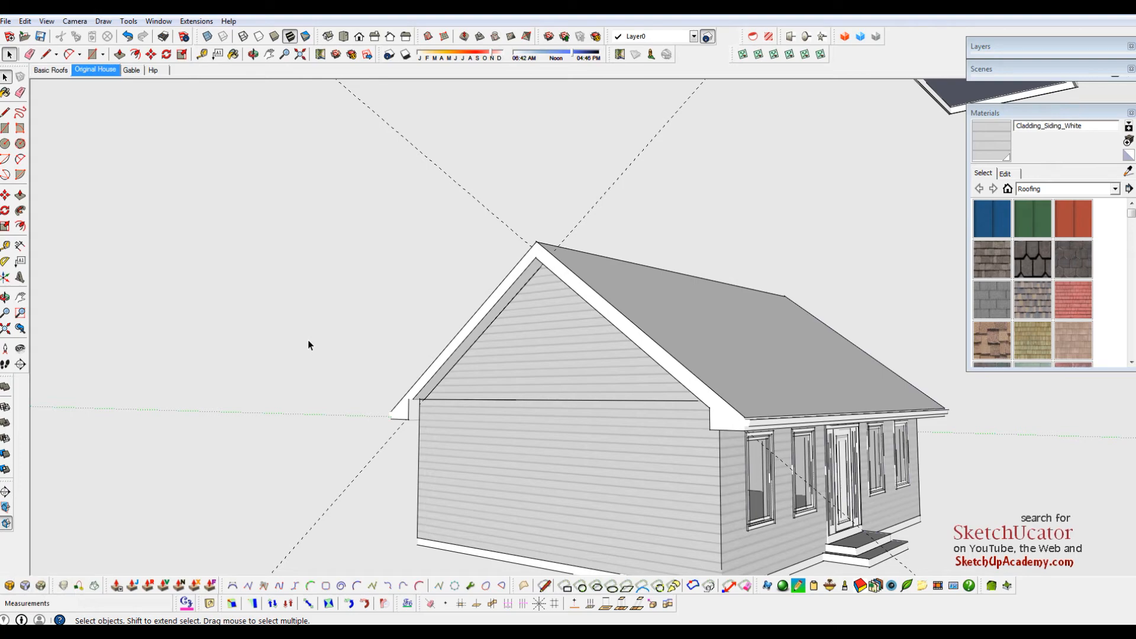
Step: Delete the construction guides around the gable end
key("o")
left_click_drag(326, 337, 249, 307)
key("space")
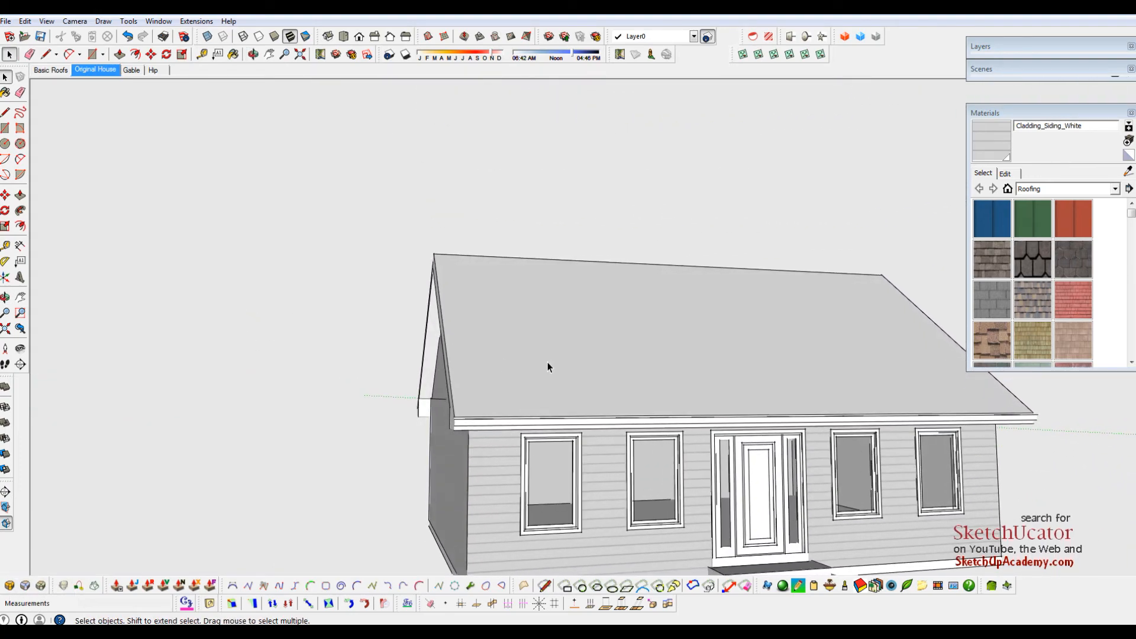
scroll(531, 362, "down", 5)
middle_click_drag(627, 417, 837, 439)
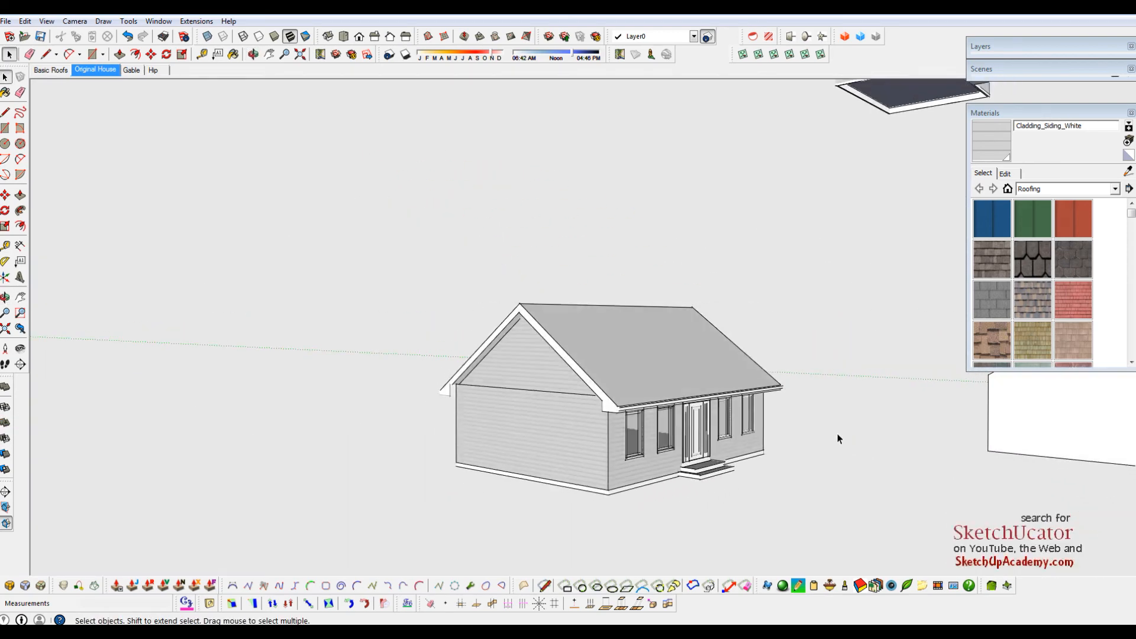
Step: Compare the roofless houses in the Gable and Hip scenes, ending on the Gable house
left_click(131, 70)
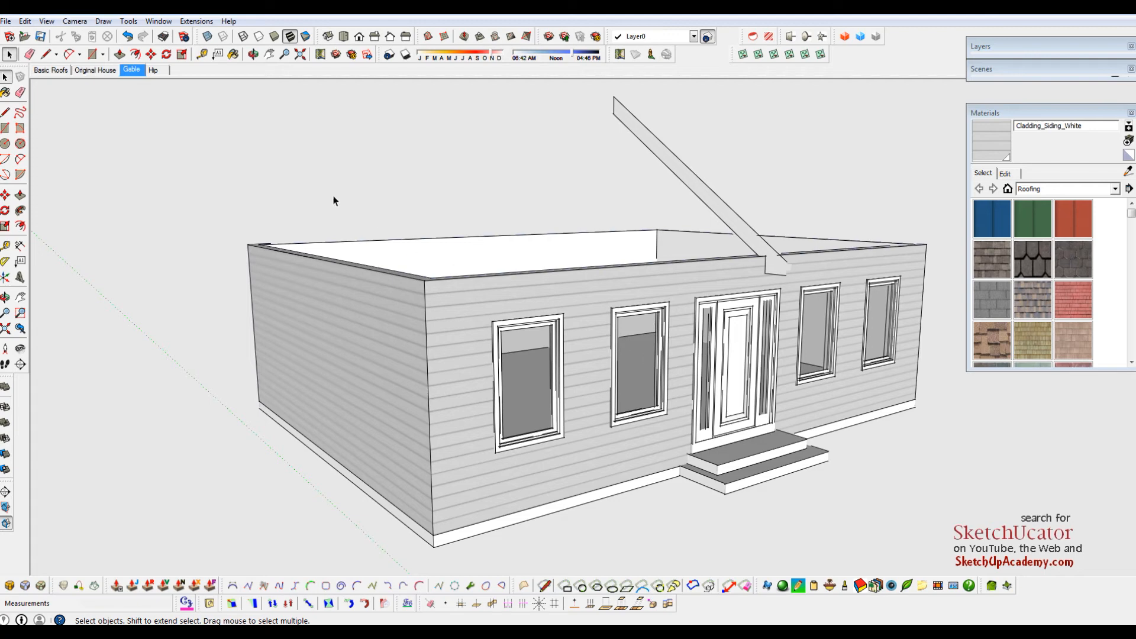
left_click(160, 71)
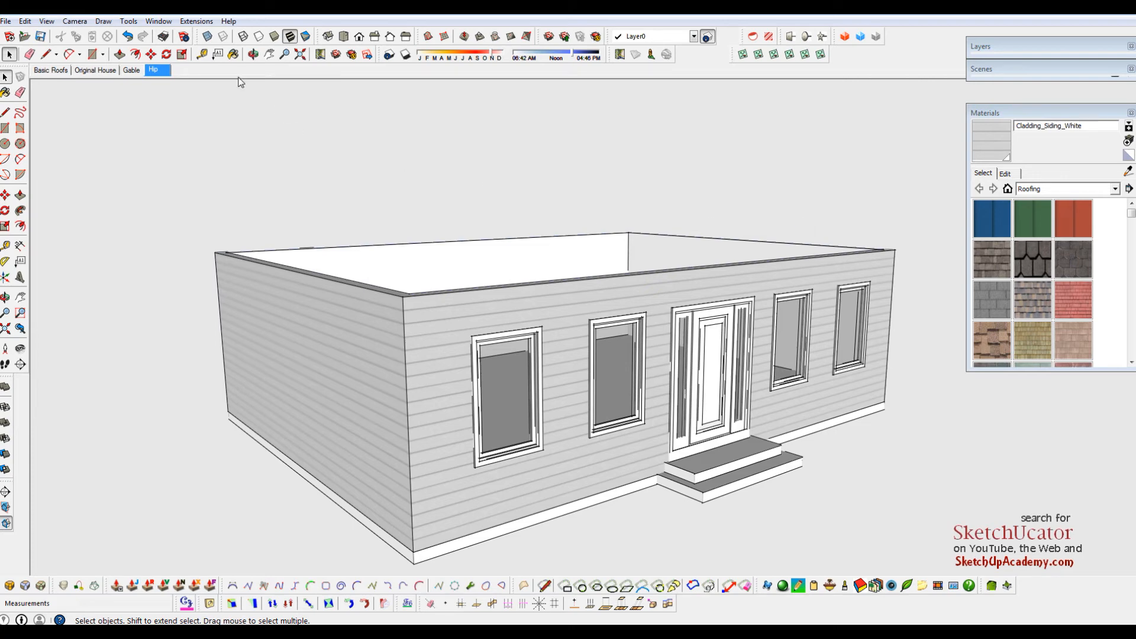
left_click(133, 70)
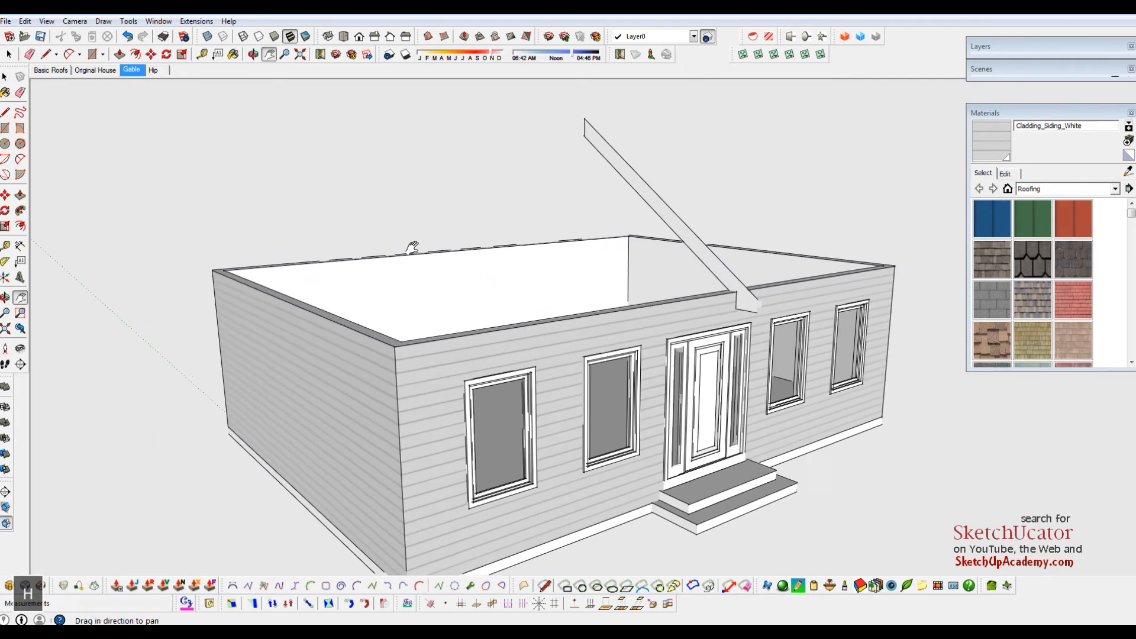
middle_click_drag(406, 266, 502, 281)
scroll(502, 281, "down", 3)
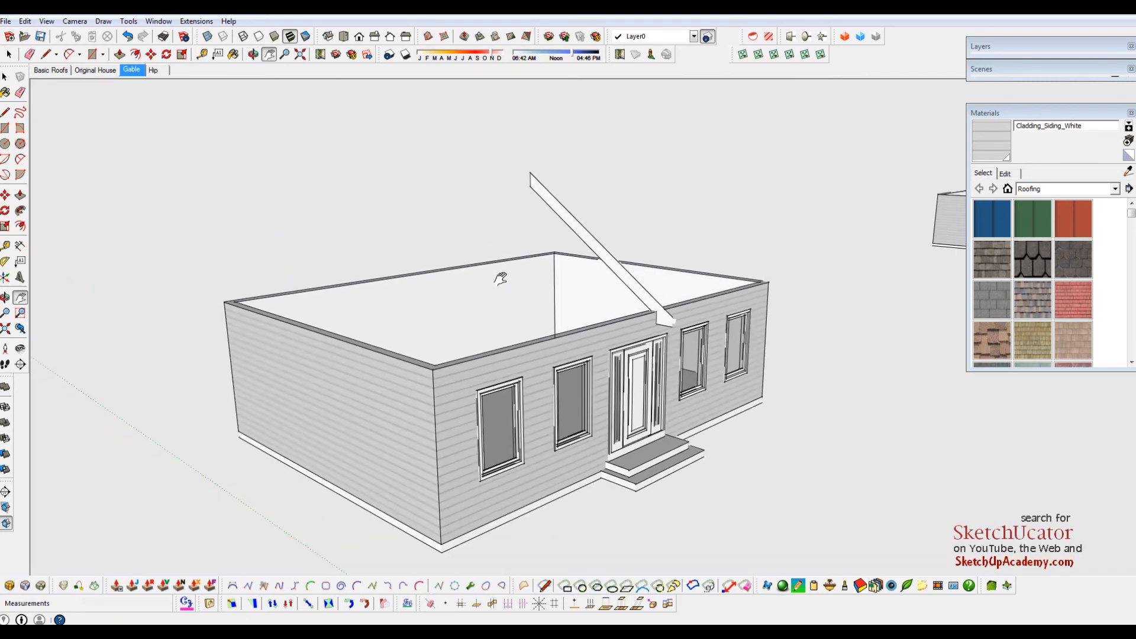
key("space")
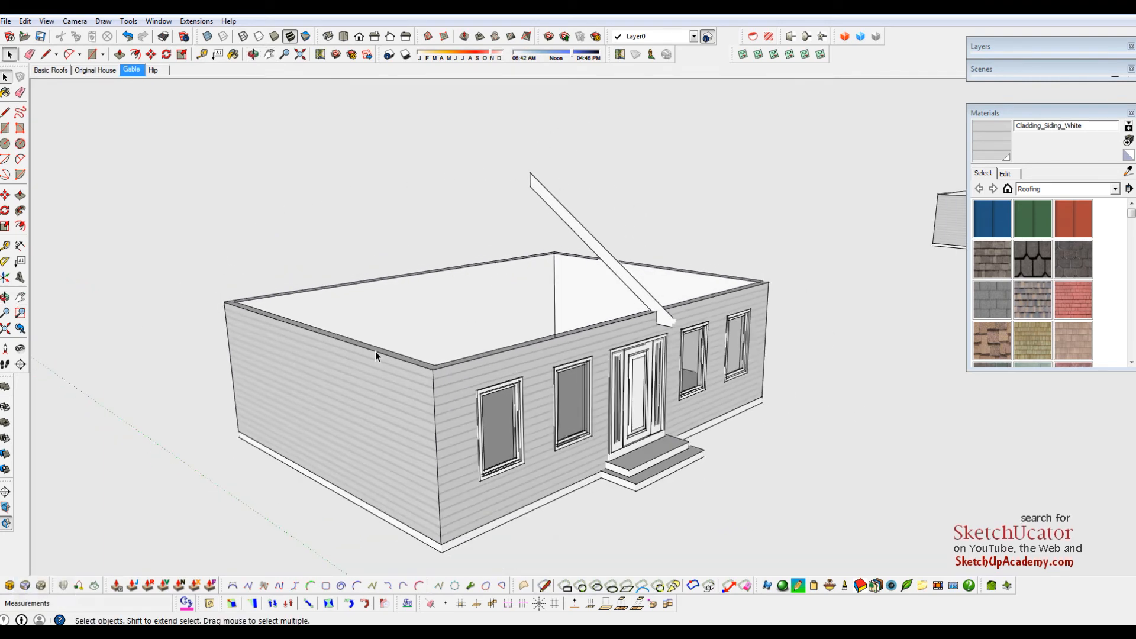
scroll(553, 335, "up", 2)
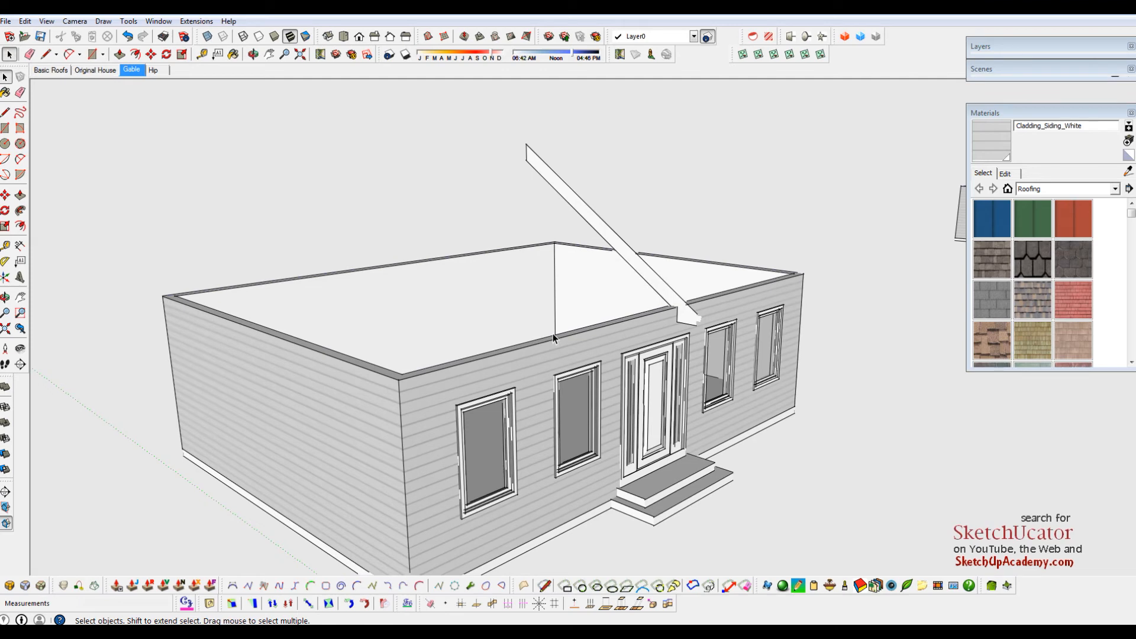
left_click(671, 304)
left_click(416, 255)
key("r")
left_click(163, 296)
left_click(803, 273)
key("space")
middle_click_drag(813, 259, 594, 336)
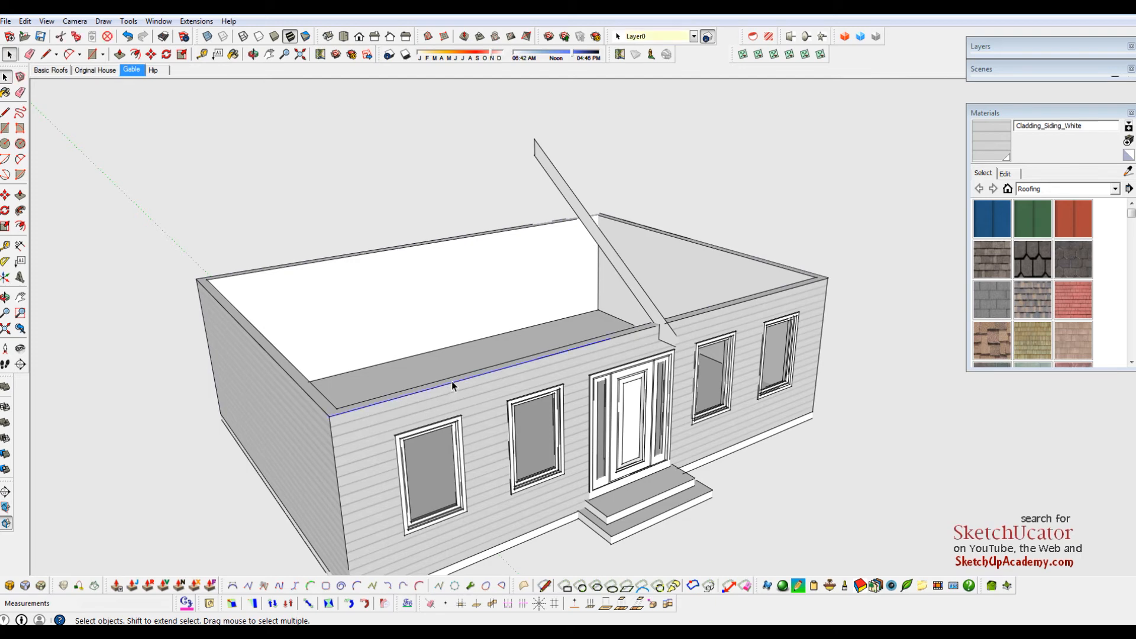
key("r")
left_click(197, 277)
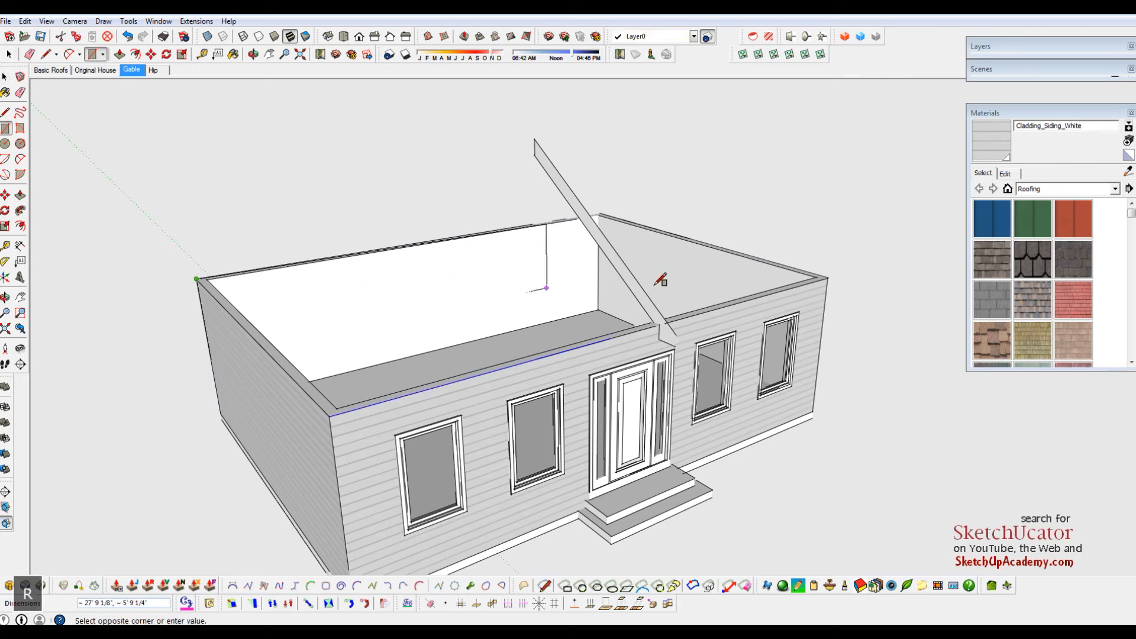
left_click(828, 277)
key("space")
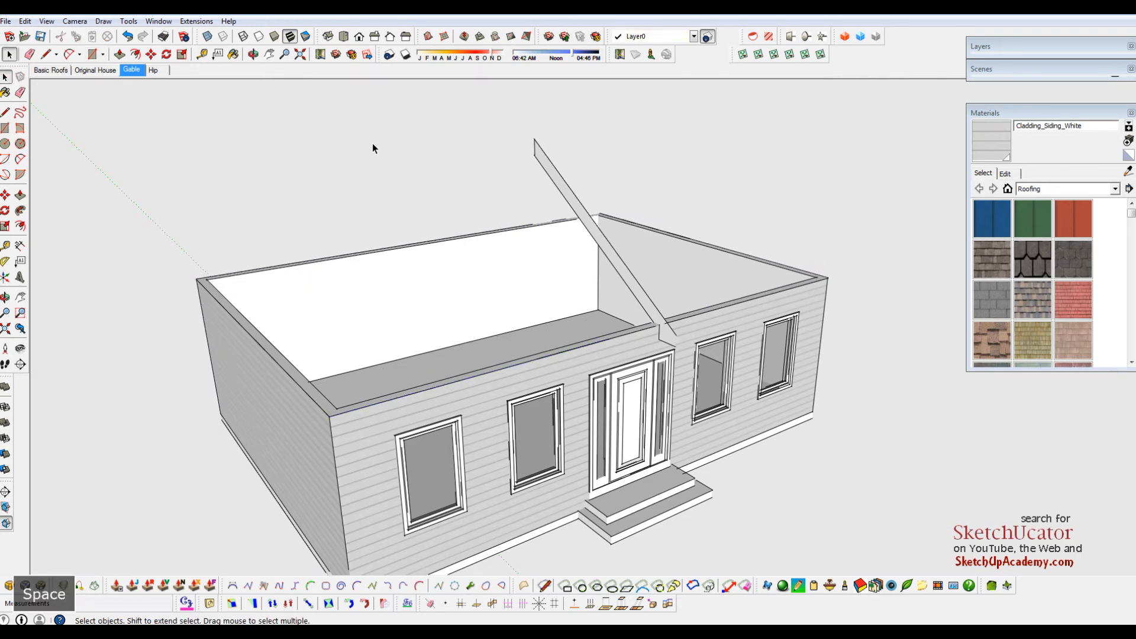
Step: In the Hip scene, draw a 34' by 25' rectangle over the wall tops between opposite outer corners
left_click(153, 71)
middle_click_drag(428, 252, 417, 329)
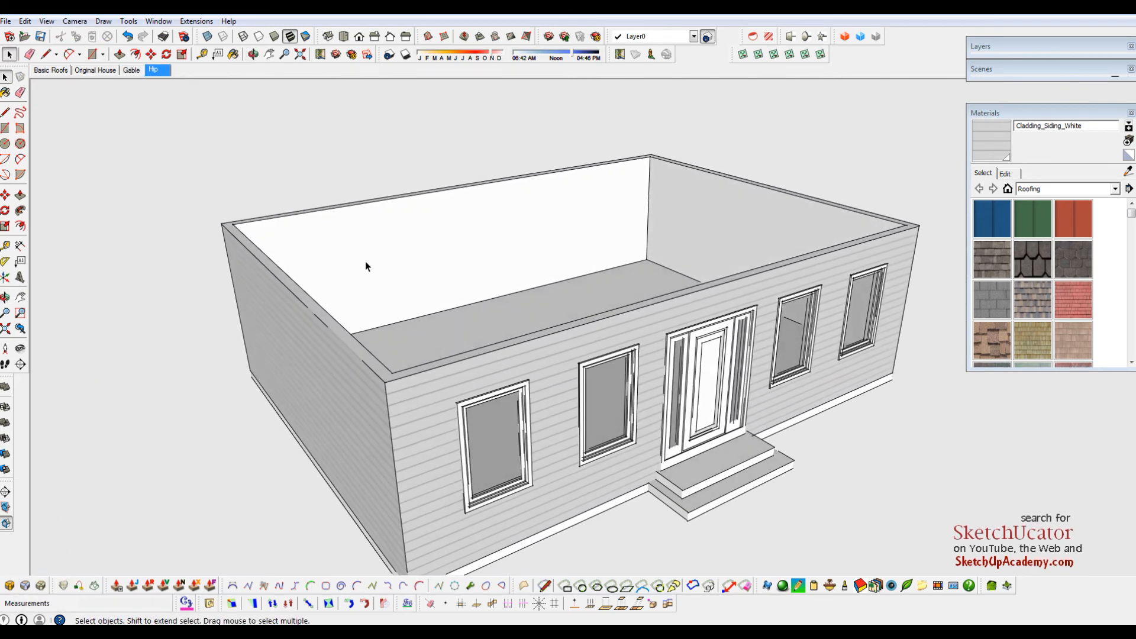
key("r")
left_click(221, 224)
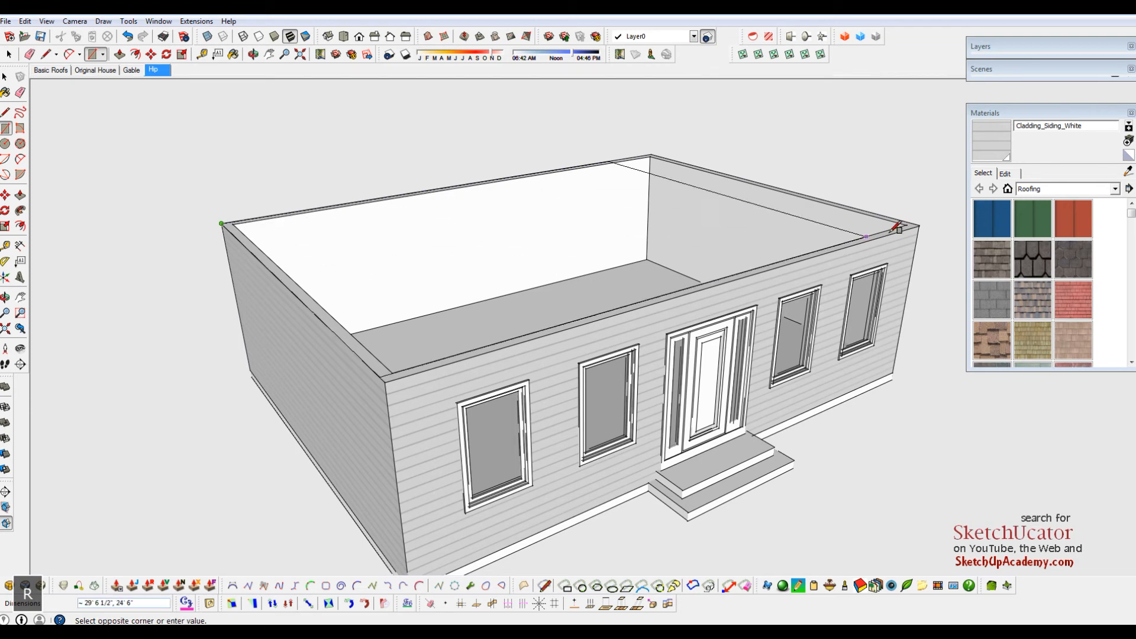
left_click(919, 224)
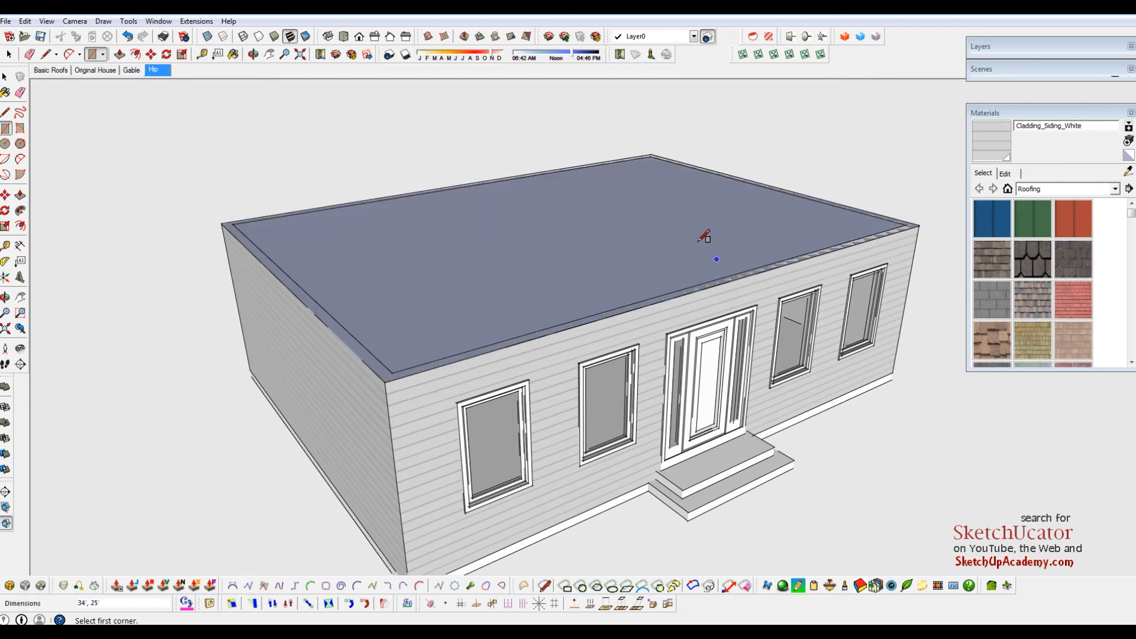
Step: Copy the roof profile from the Gable house to the Hip house, using the matching front wall-top corner as reference
scroll(654, 261, "down", 8)
scroll(626, 282, "down", 2)
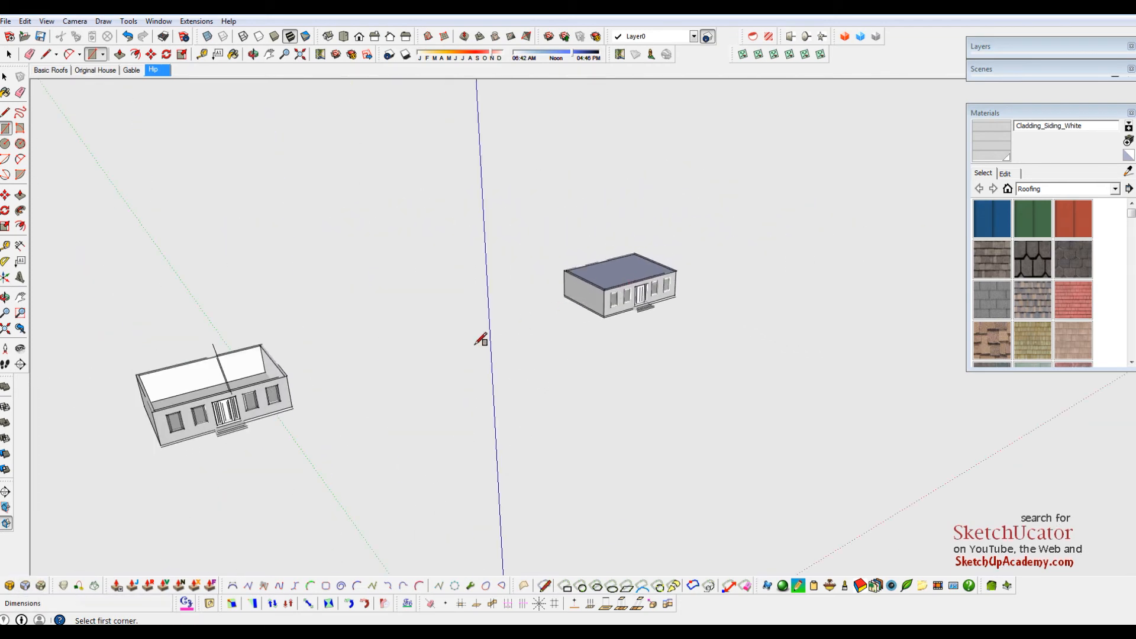
scroll(197, 383, "up", 7)
middle_click_drag(260, 376, 357, 415)
key("space")
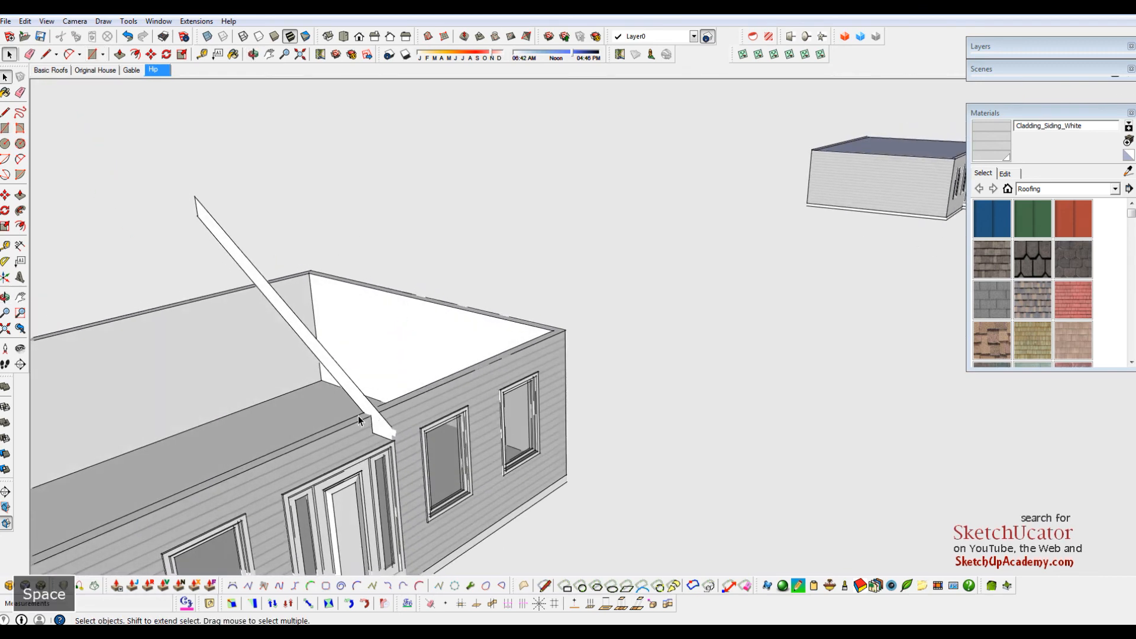
left_click(361, 405)
key("m")
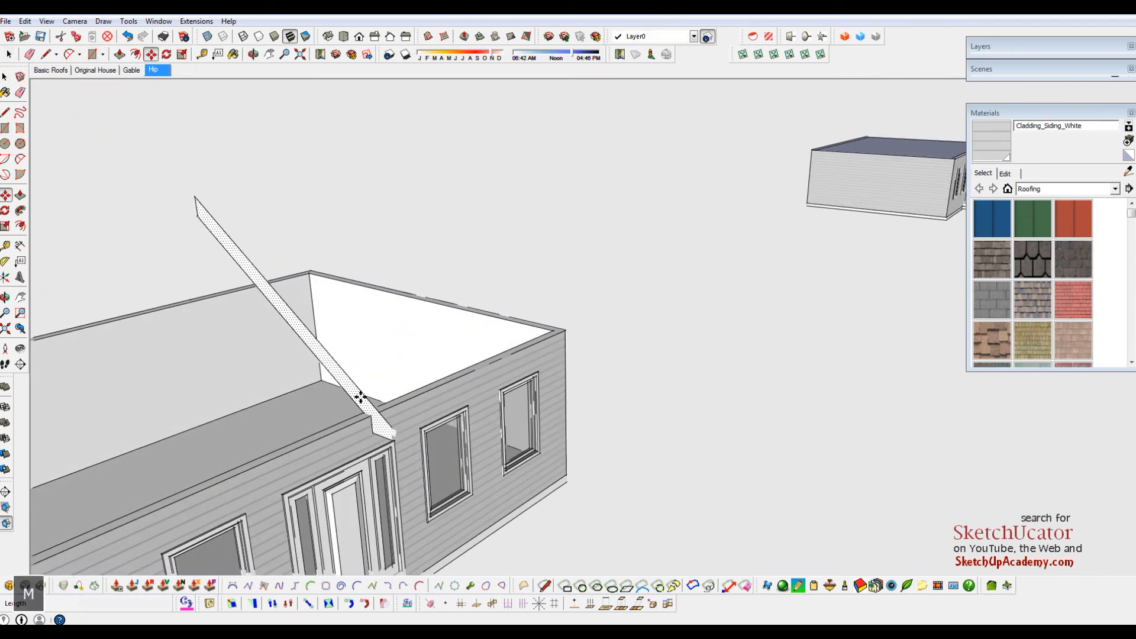
key("ctrl")
left_click(570, 332)
scroll(321, 392, "down", 5)
middle_click_drag(781, 201, 887, 189)
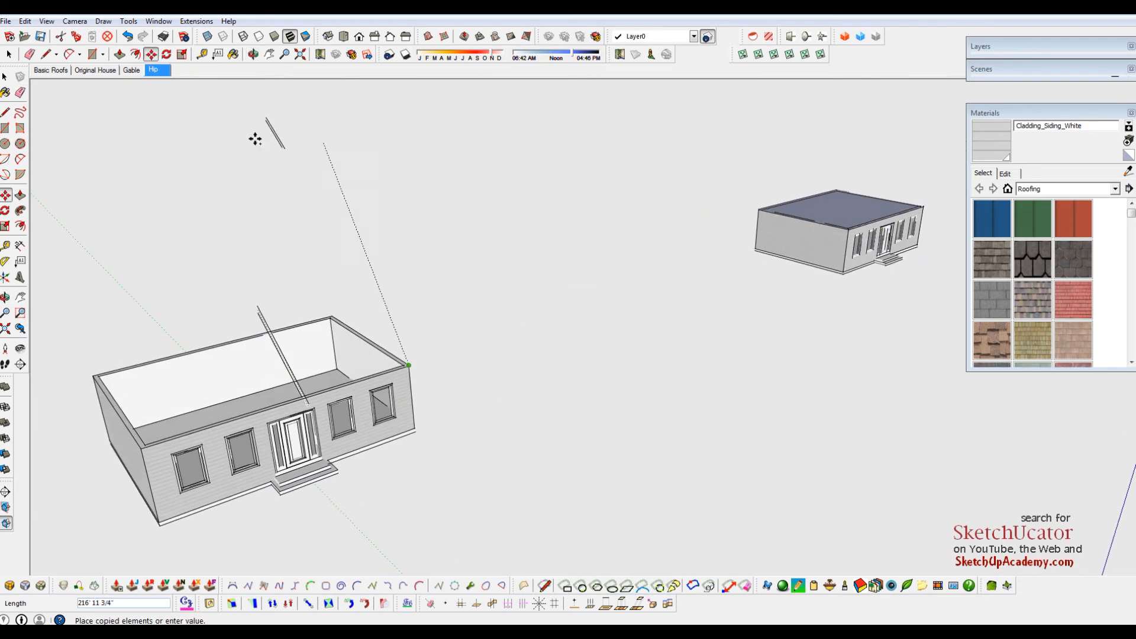
left_click(152, 71)
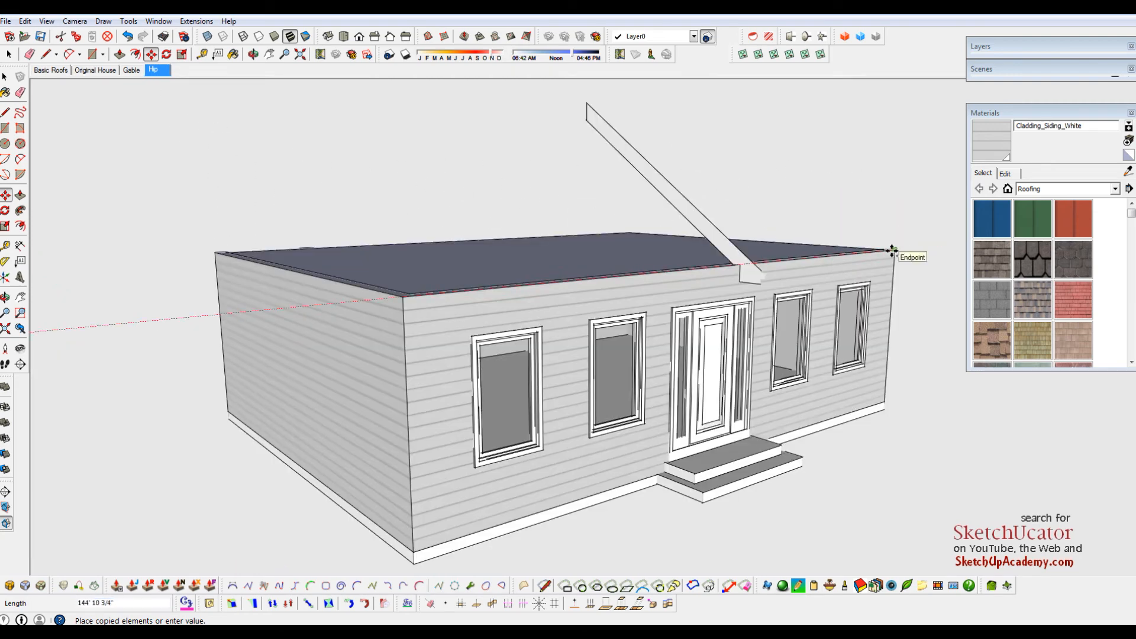
left_click(892, 251)
Step: Extrude the roof profile around the perimeter of the face capping the Hip house walls with Follow Me
middle_click_drag(696, 300, 760, 320)
key("space")
left_click(527, 253)
scroll(569, 268, "down", 3)
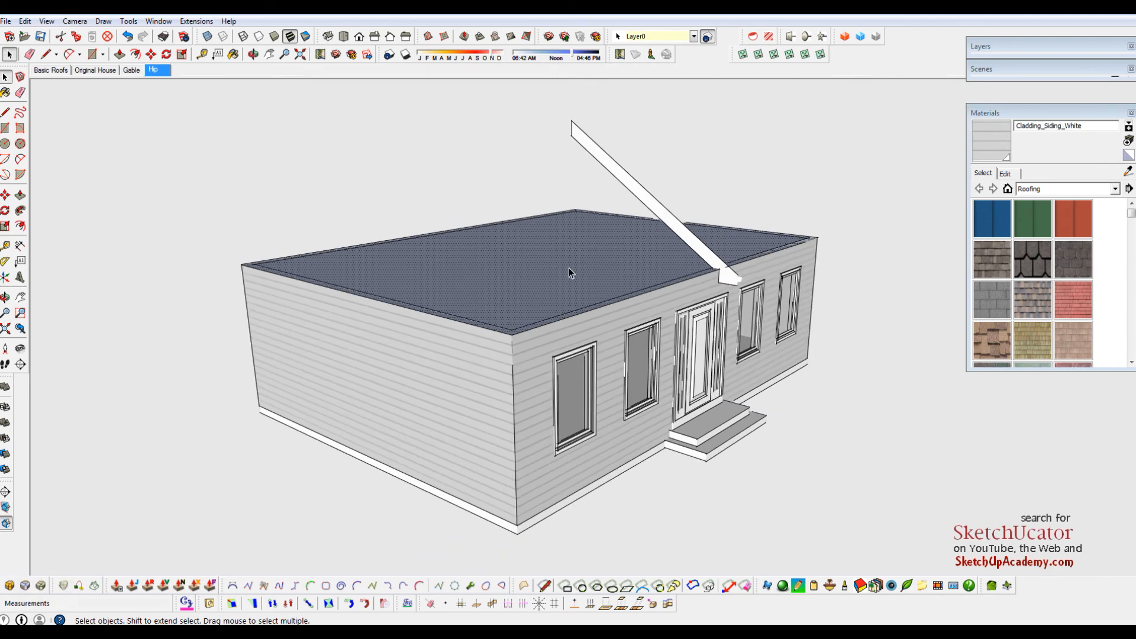
middle_click_drag(569, 268, 568, 312)
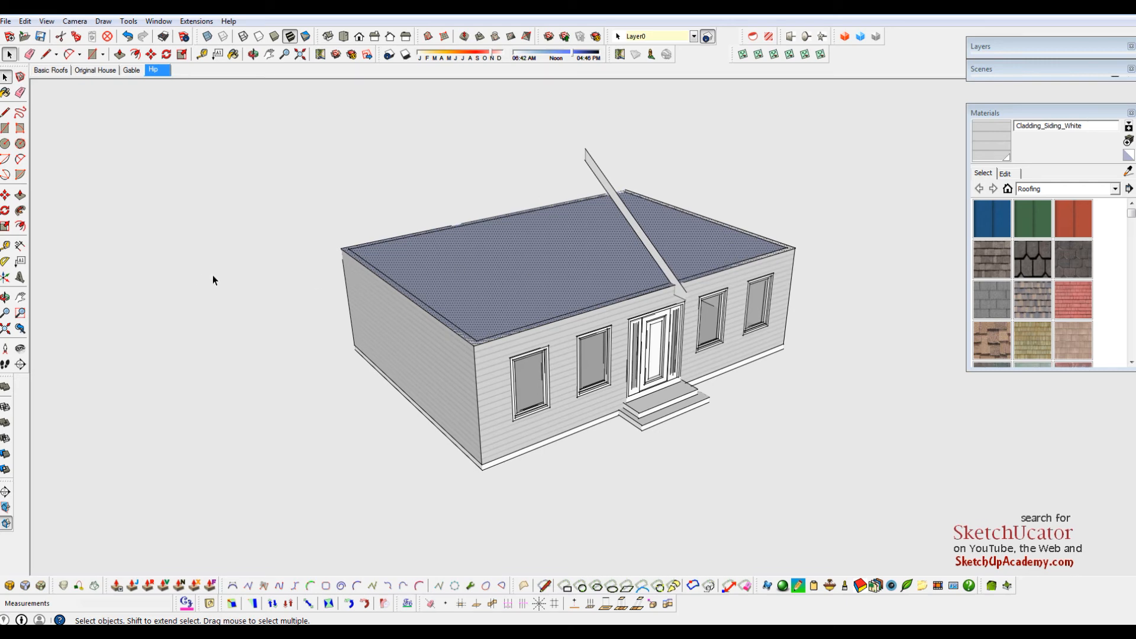
scroll(657, 279, "up", 5)
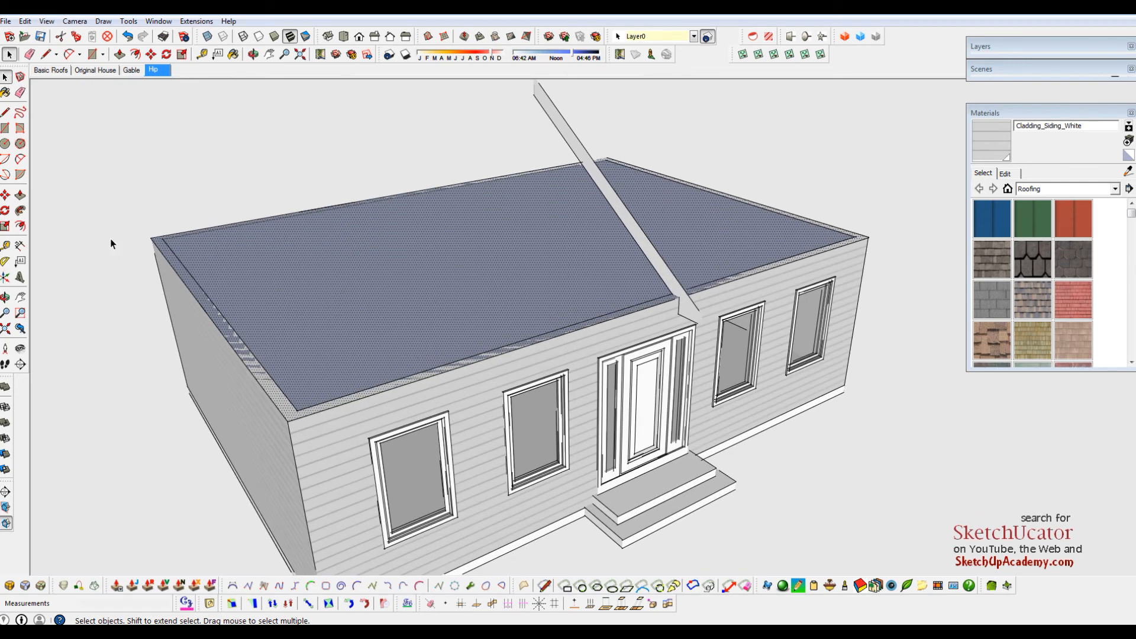
left_click(20, 210)
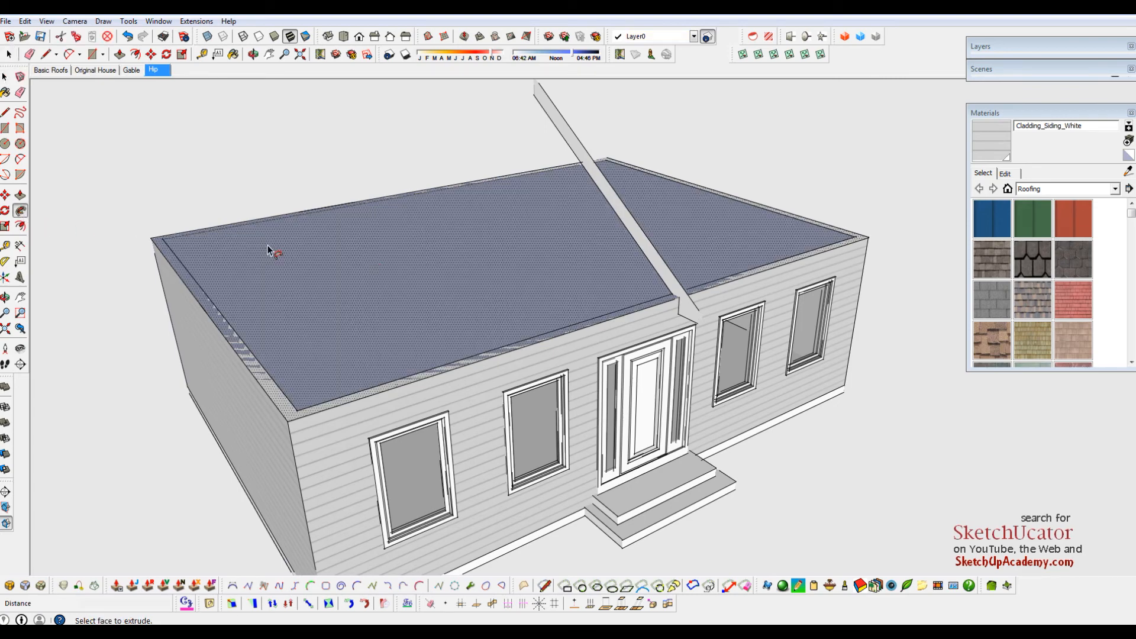
left_click(672, 290, "alt")
scroll(648, 424, "down", 5)
middle_click_drag(648, 423, 556, 240)
Step: Select the hip roof's sloping faces and reverse them
key("space")
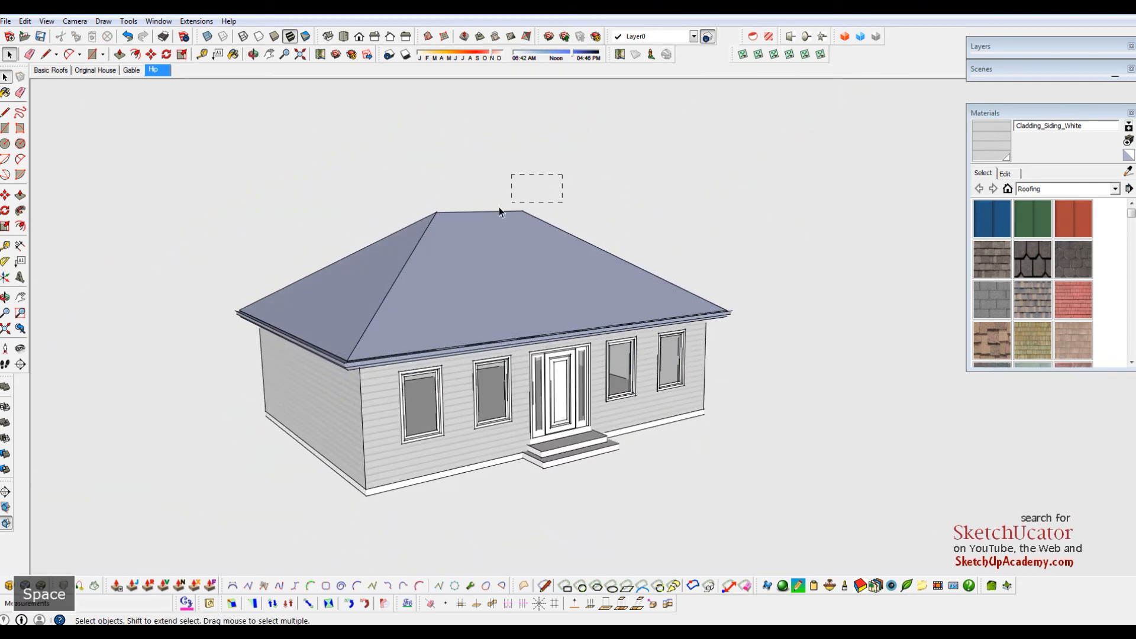
left_click_drag(390, 239, 388, 238)
right_click(504, 247)
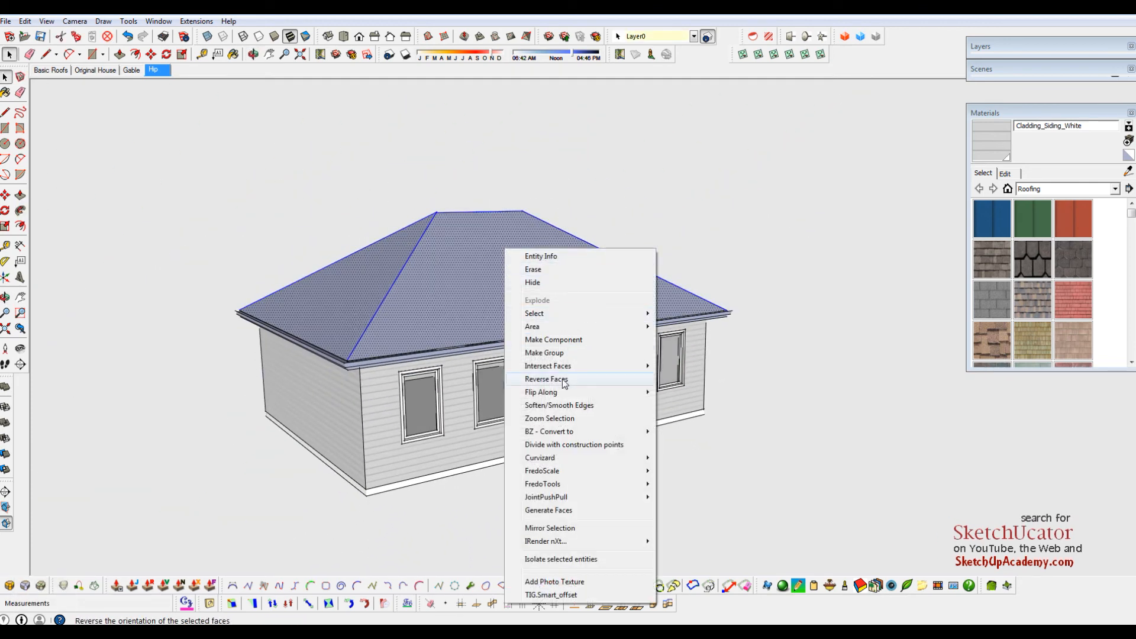
left_click(565, 376)
left_click(840, 388)
Step: Select the fascia and eave faces around the hip roof's lower edge and reverse them
middle_click_drag(608, 379, 540, 257)
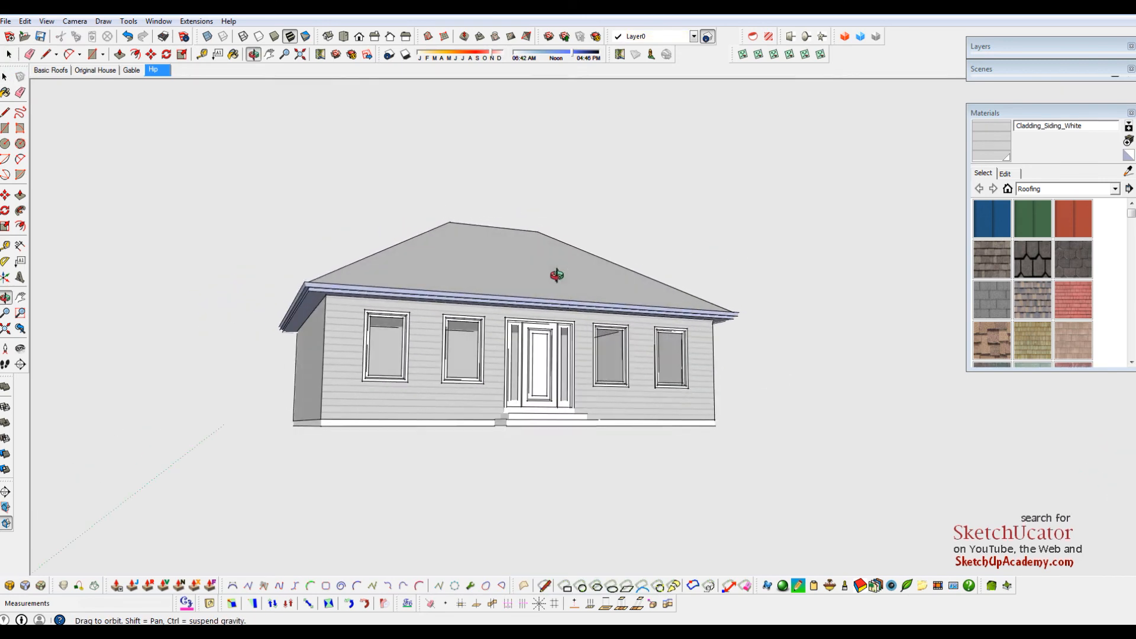
middle_click_drag(642, 309, 547, 374)
scroll(378, 313, "up", 5)
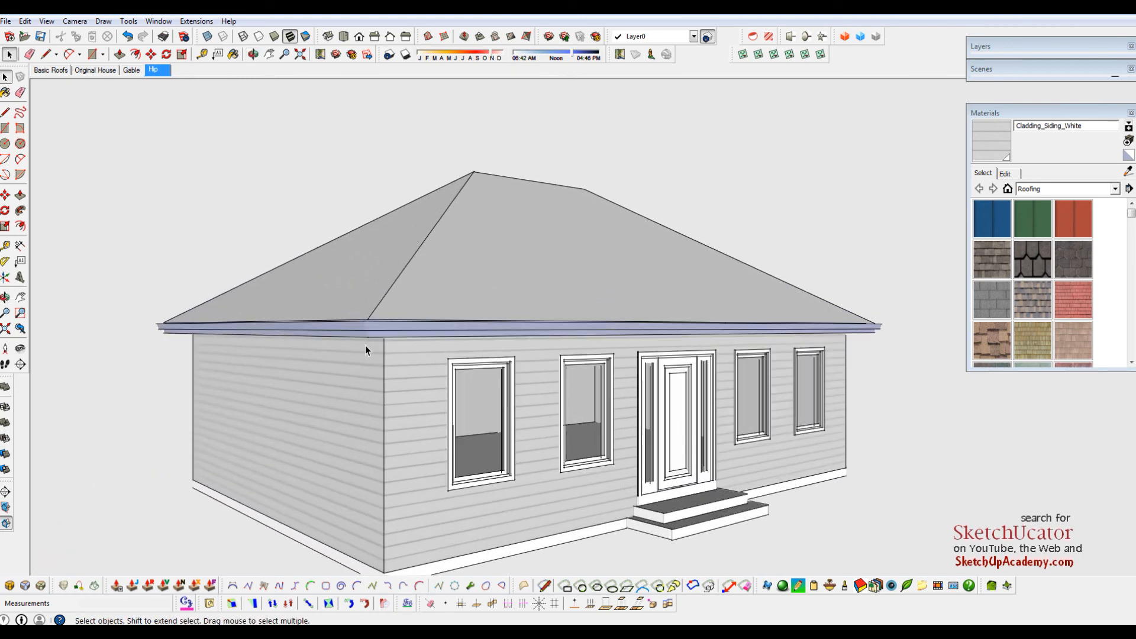
middle_click_drag(408, 344, 488, 301)
key("space")
scroll(716, 323, "down", 4)
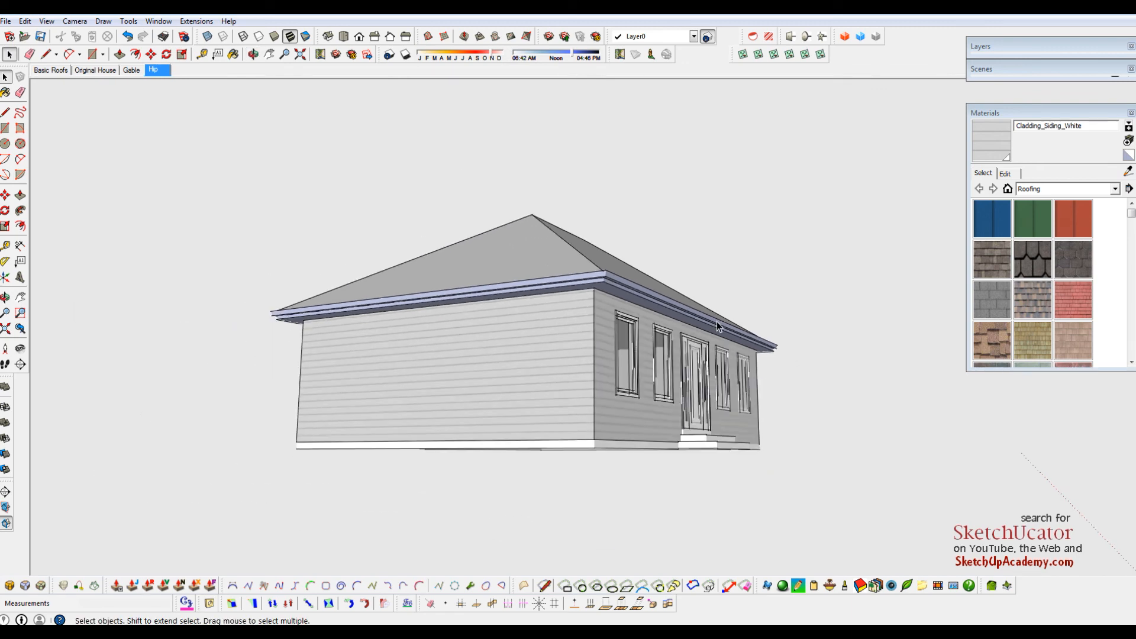
middle_click_drag(716, 325, 440, 388)
scroll(788, 378, "up", 3)
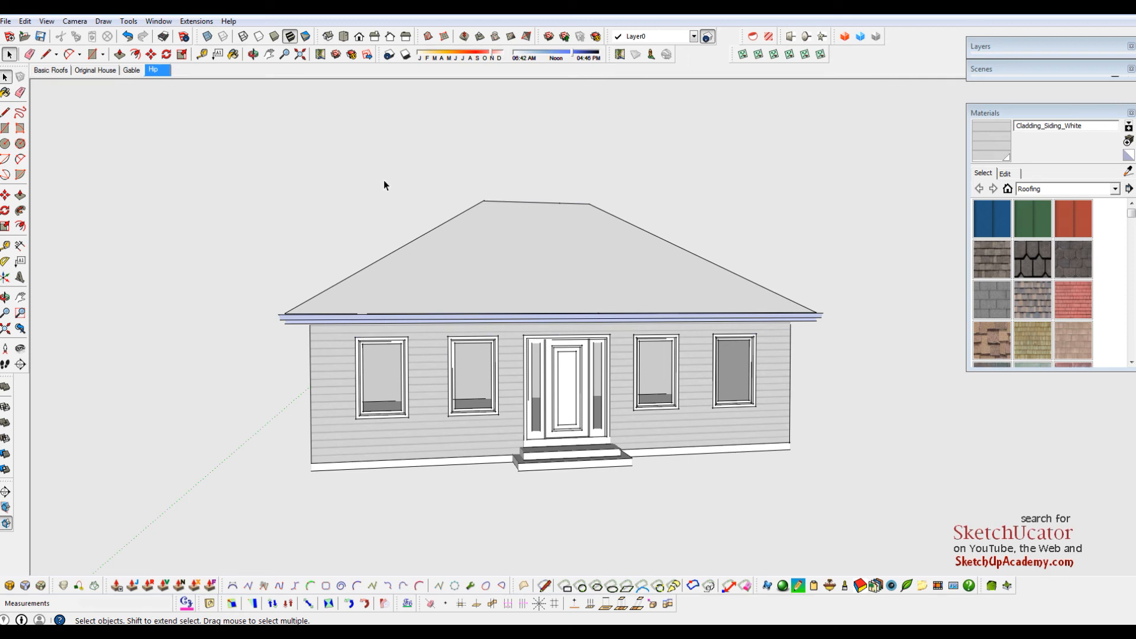
left_click_drag(257, 338, 842, 297)
right_click(758, 316)
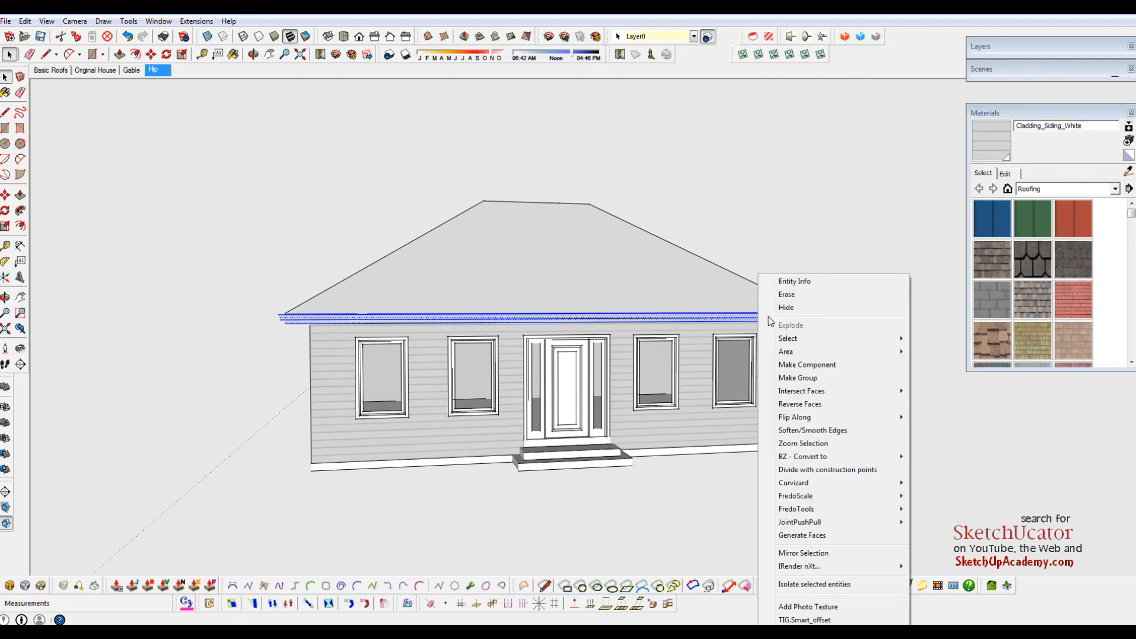
left_click(806, 405)
left_click(796, 255)
Step: Collapse the Materials panel and set the camera to Parallel Projection
middle_click_drag(544, 346, 710, 337)
scroll(452, 343, "up", 3)
mouse_move(452, 343)
middle_mouse_down()
mouse_move(502, 243)
mouse_move(461, 363)
middle_mouse_up()
scroll(420, 357, "down", 3)
mouse_move(423, 211)
middle_mouse_down()
mouse_move(456, 223)
mouse_move(442, 220)
middle_mouse_up()
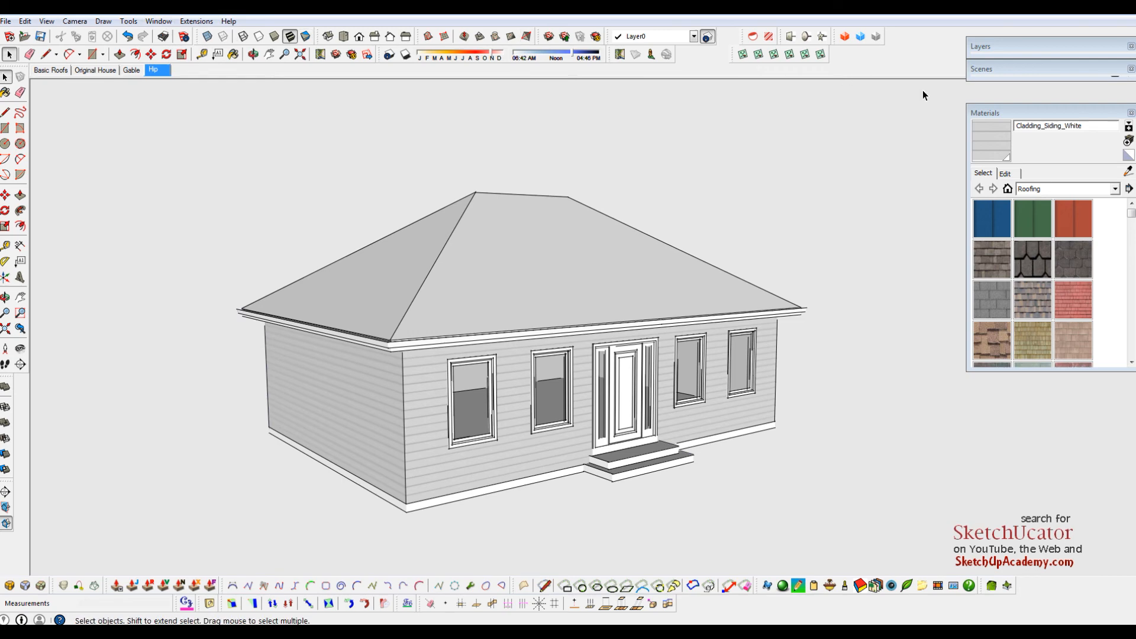
left_click(1100, 116)
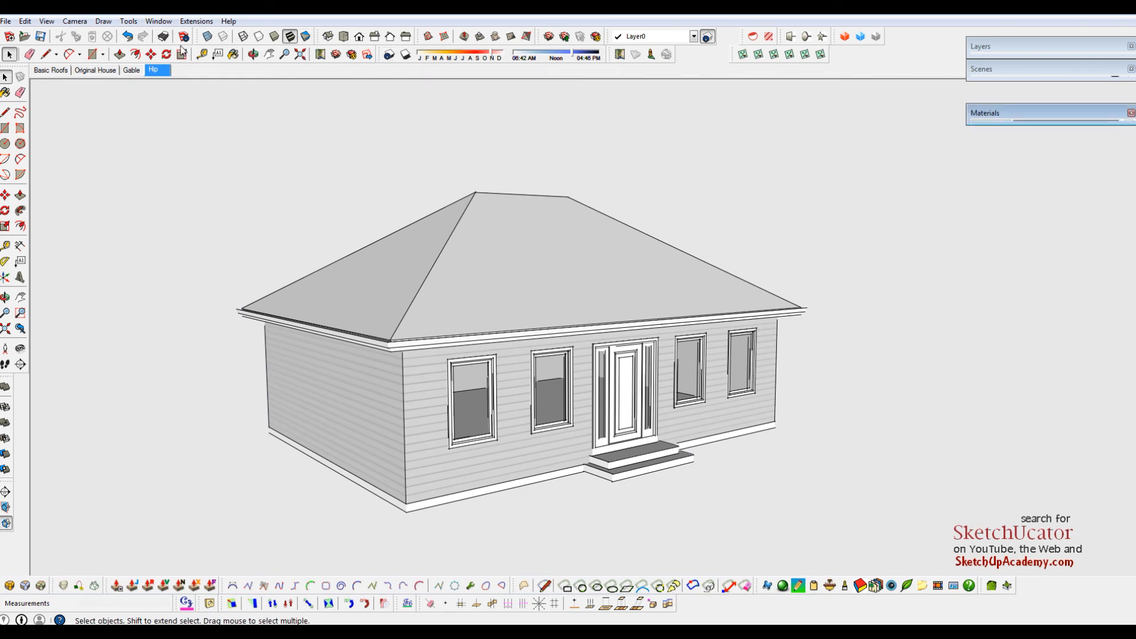
left_click(75, 22)
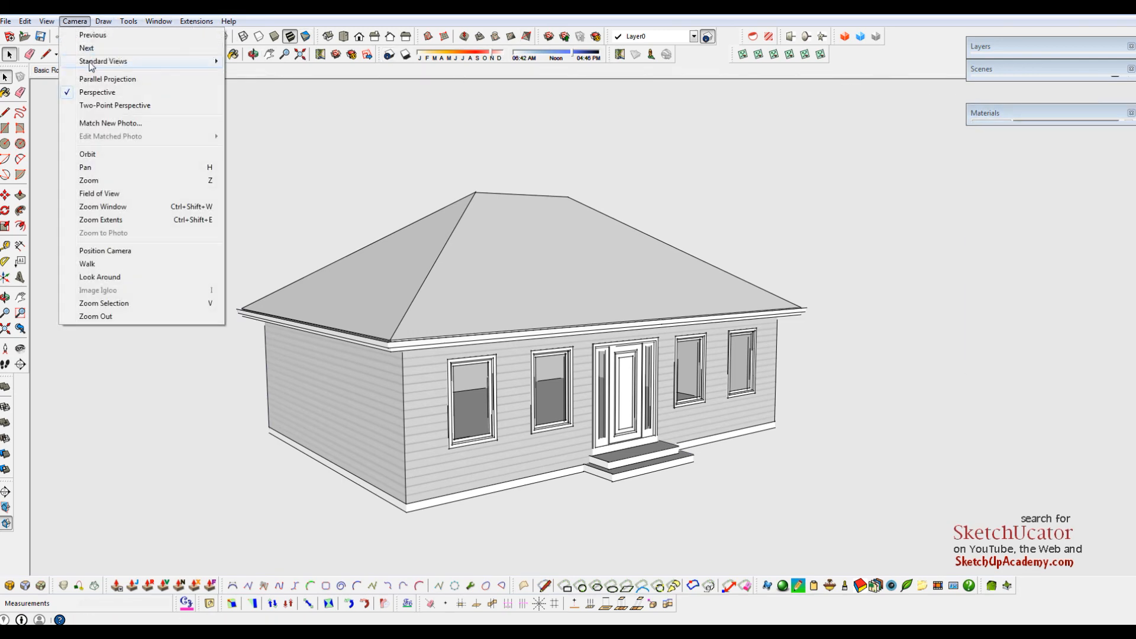
left_click(105, 79)
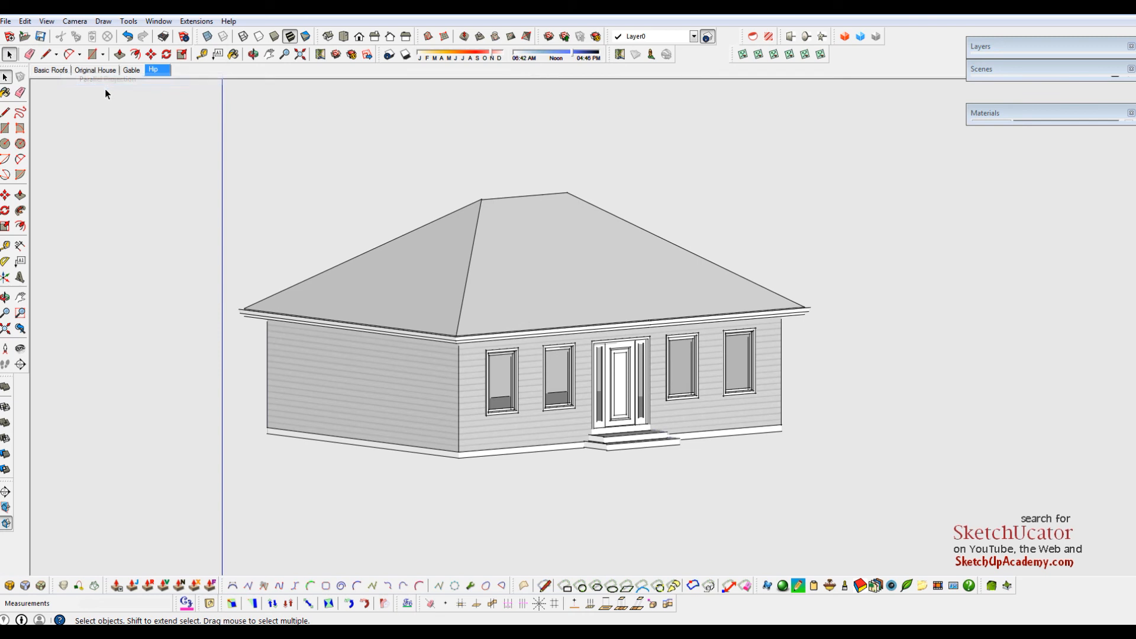
Step: Examine the hip-roofed house in the Right and Back standard views
left_click(375, 37)
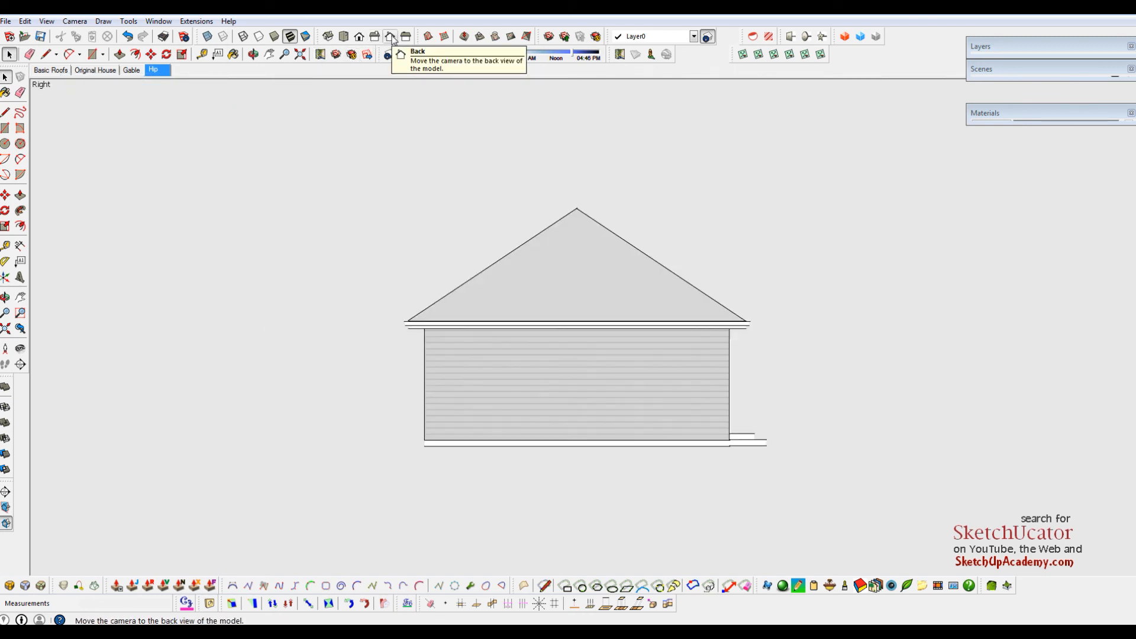
left_click(390, 37)
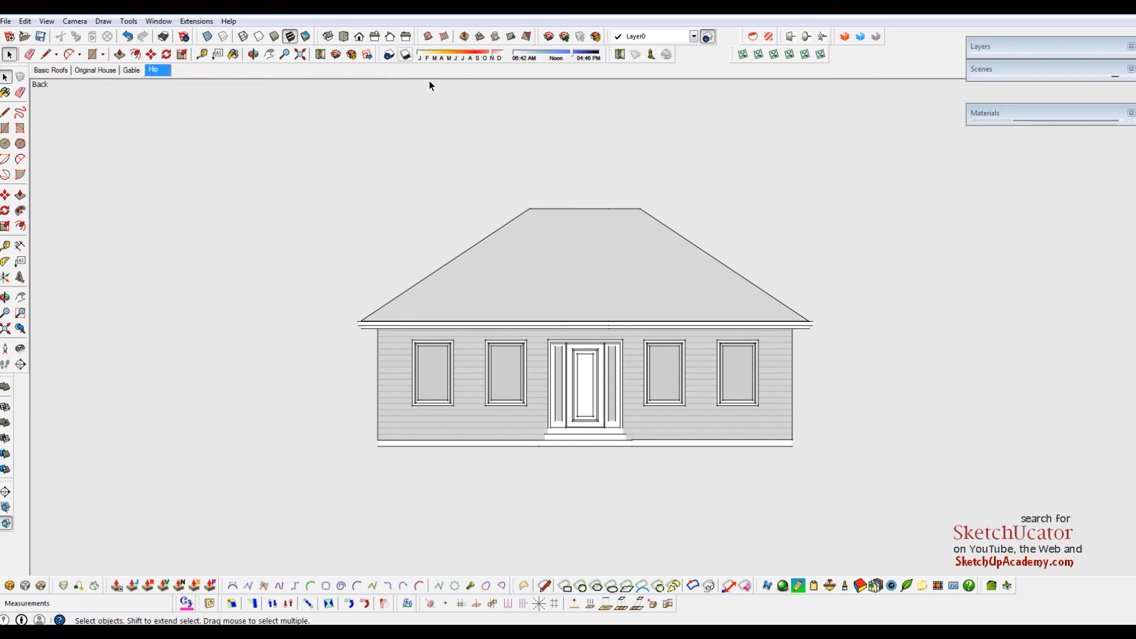
scroll(647, 333, "up", 5)
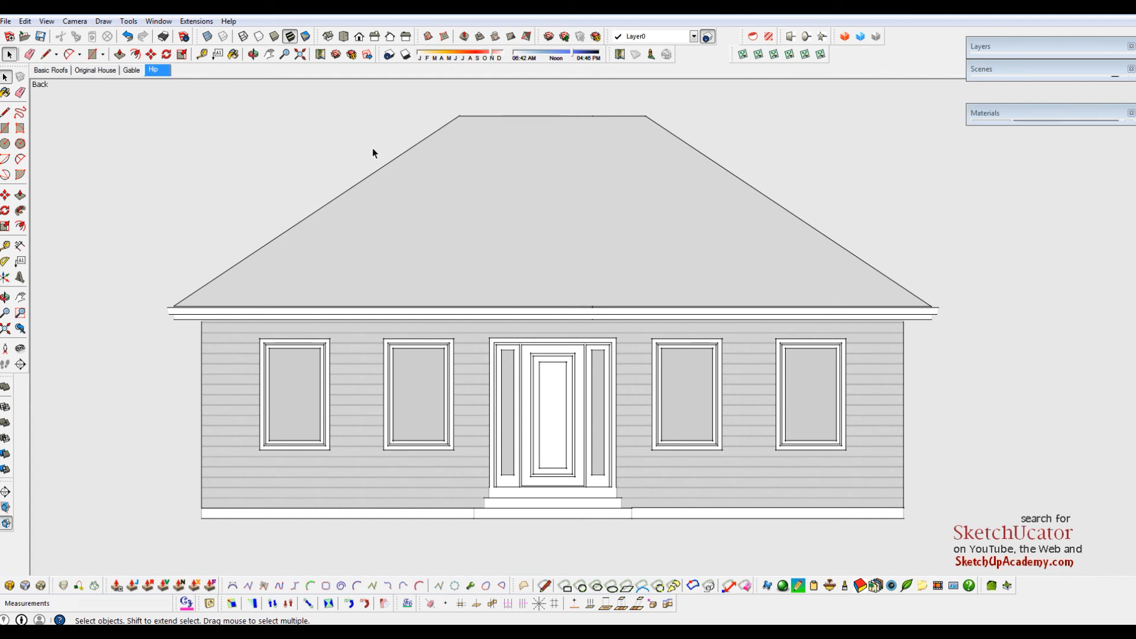
left_click(74, 20)
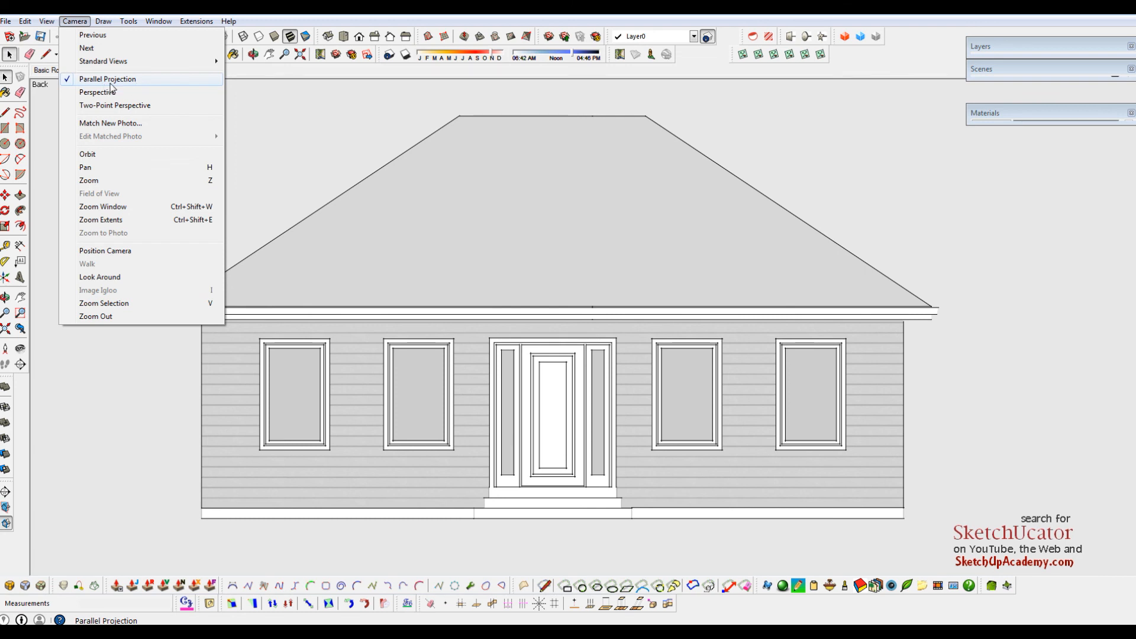
mouse_move(126, 63)
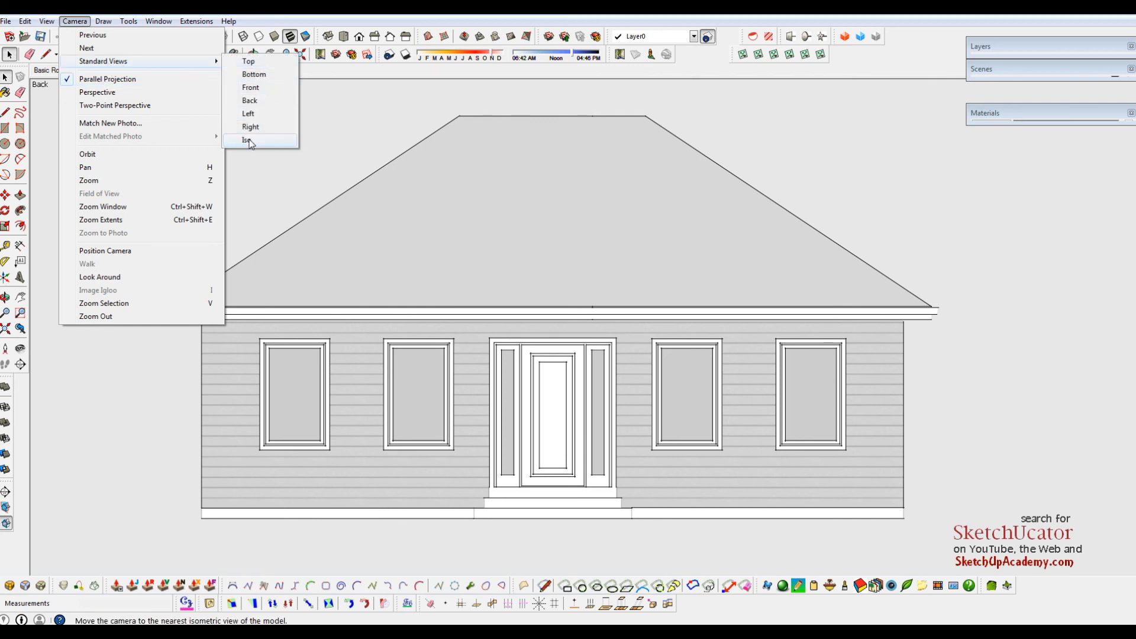
left_click(371, 114)
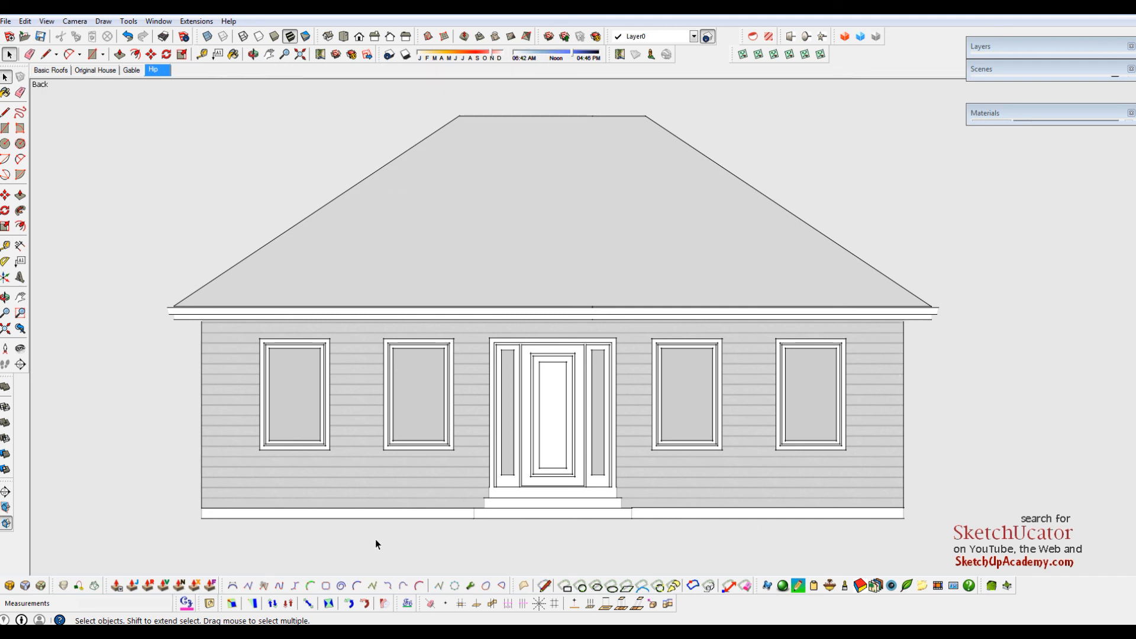
Step: Switch through the Gable scene to the Original House scene
left_click(128, 70)
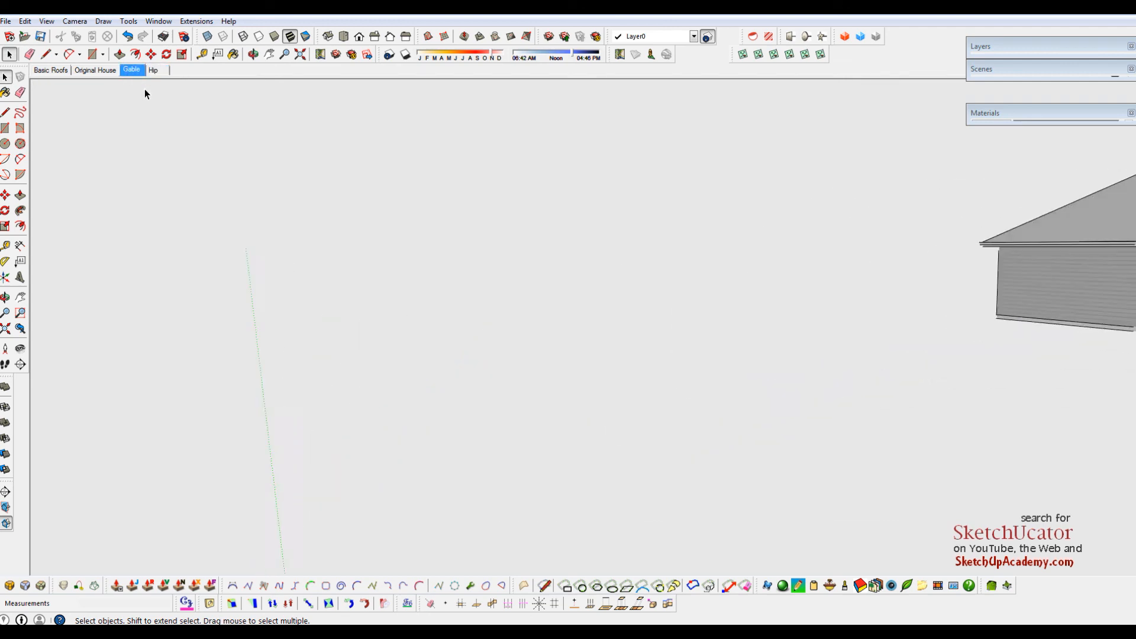
left_click(94, 70)
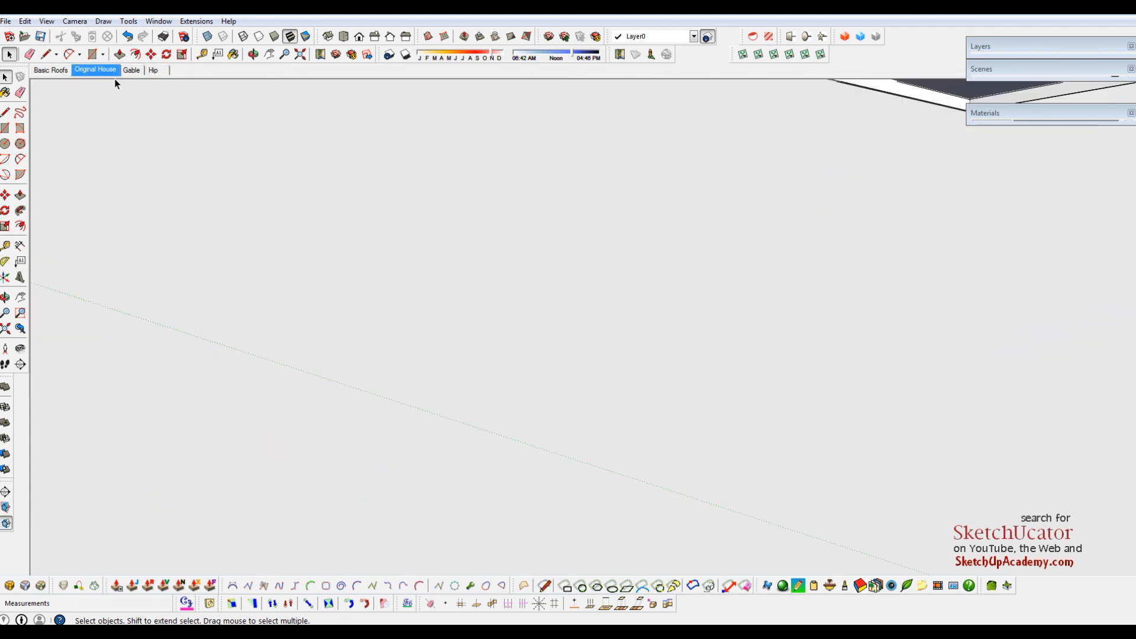